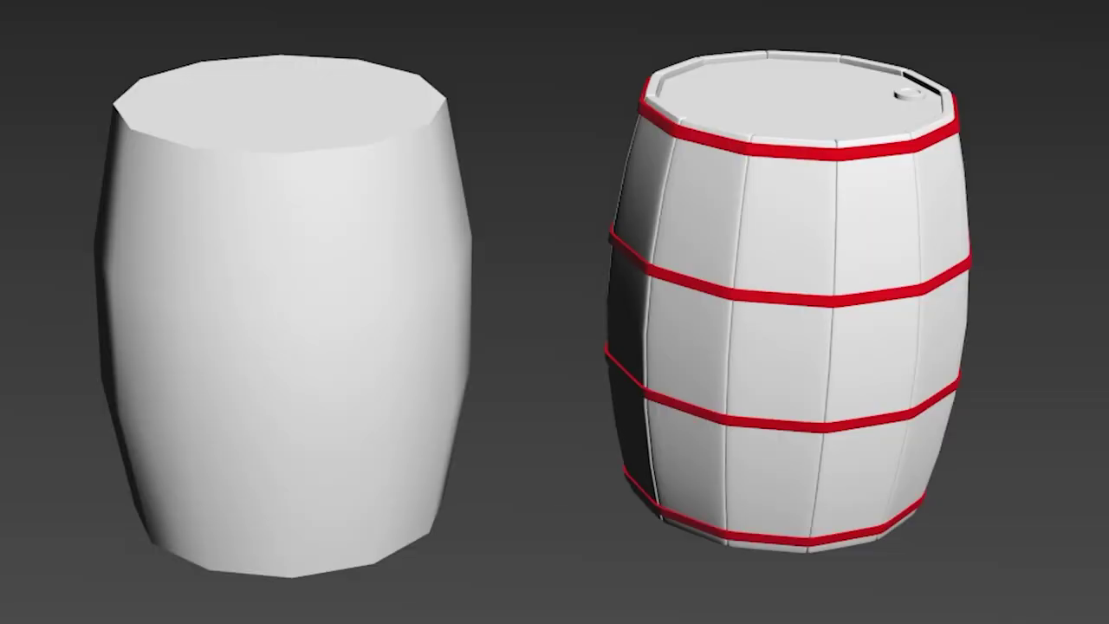
- Turn on Edged Faces display with F4 over the two barrel models
key("F4")
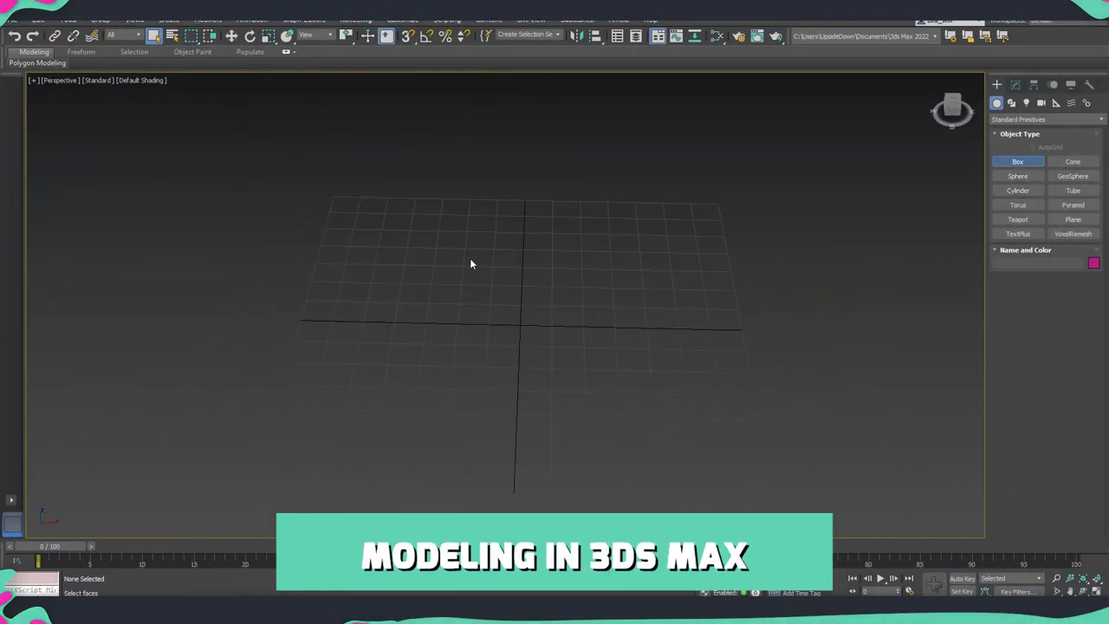
- Draw a box on the grid sized 1.0m long, 0.15m wide and 0.02m high
left_click_drag(502, 232, 534, 433)
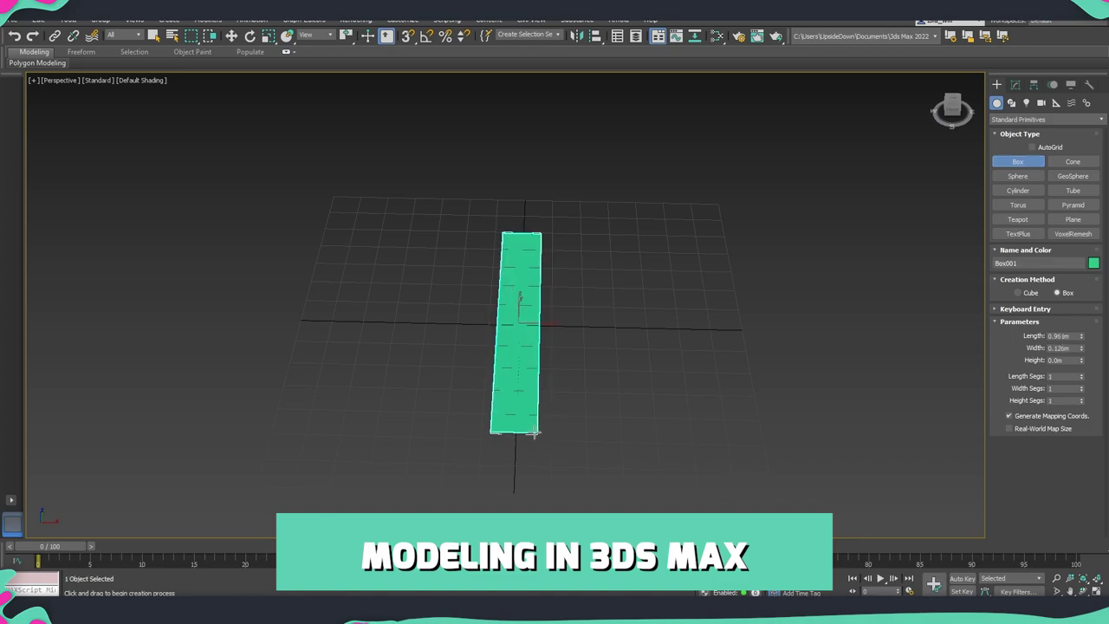
middle_click_drag(535, 424, 816, 401, "alt")
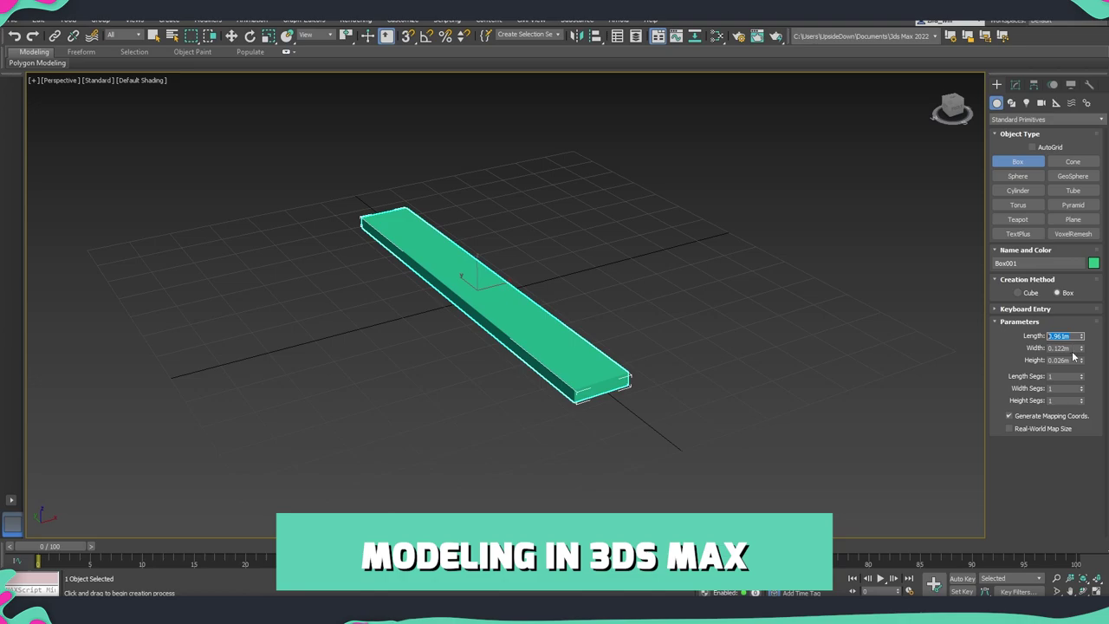
key("Tab")
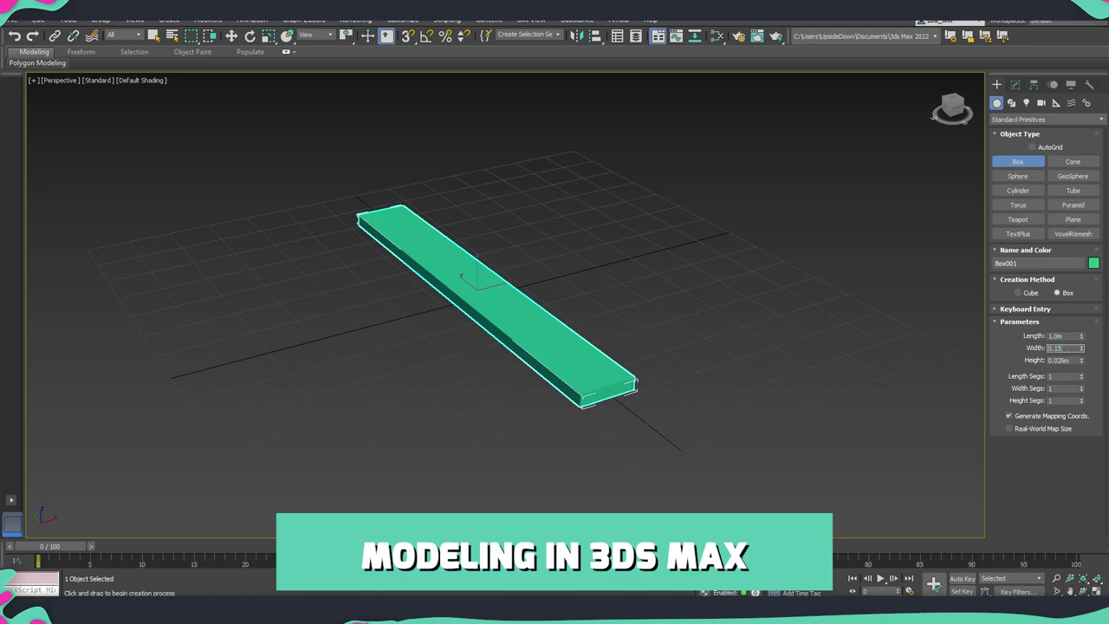
key("Tab")
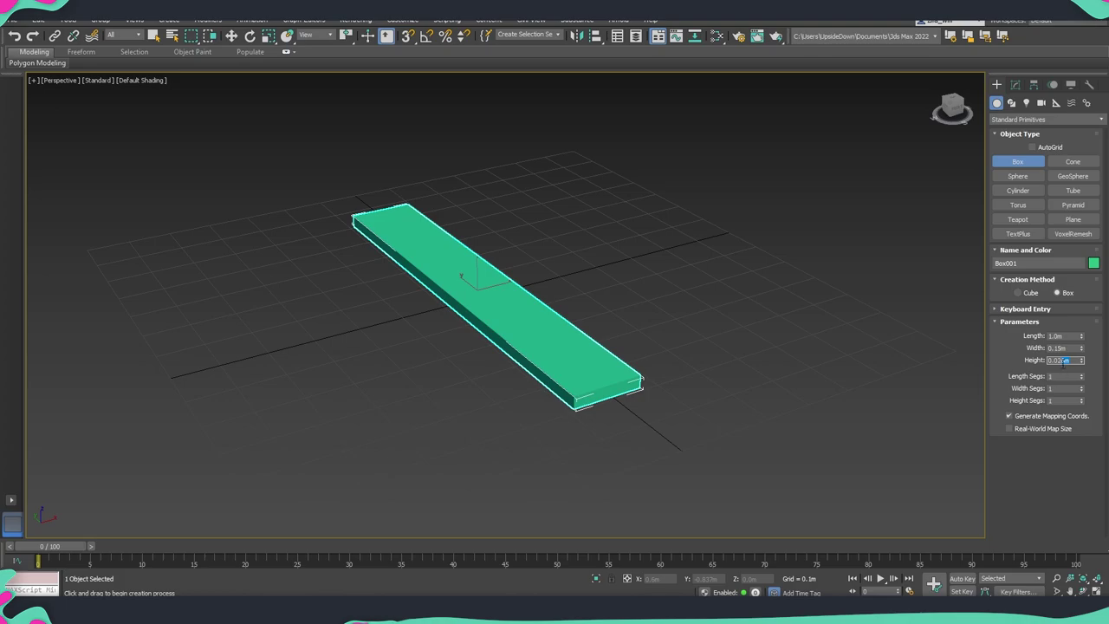
key("Return")
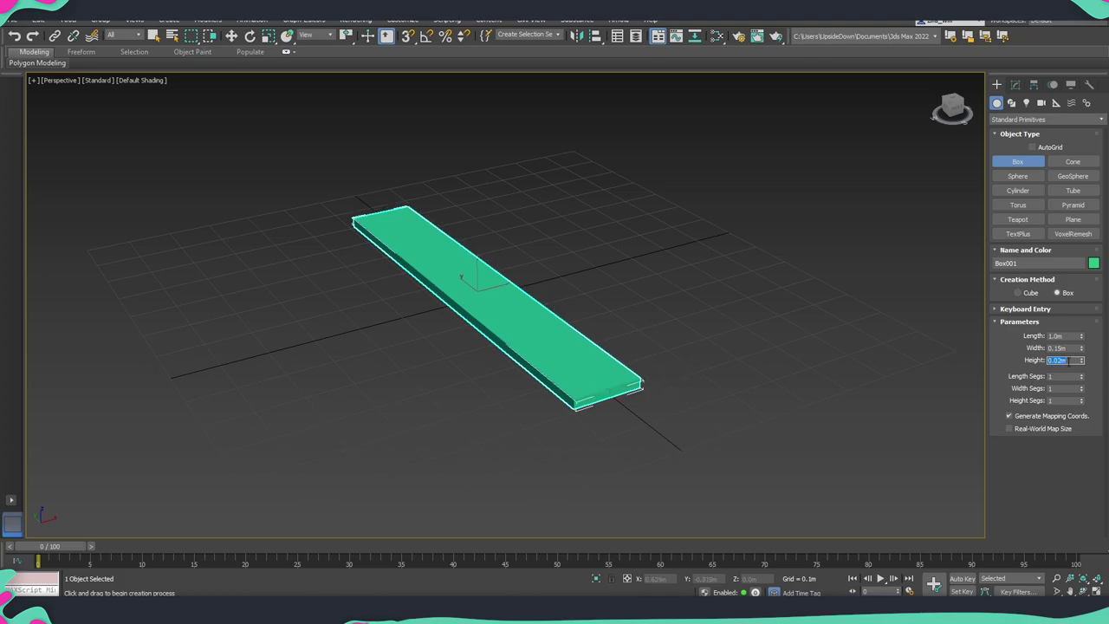
- Zero the plank's X position so it sits centred at the origin
middle_click_drag(560, 372, 650, 421, "alt")
scroll(650, 421, "up", 2)
scroll(651, 421, "down", 2)
key("w")
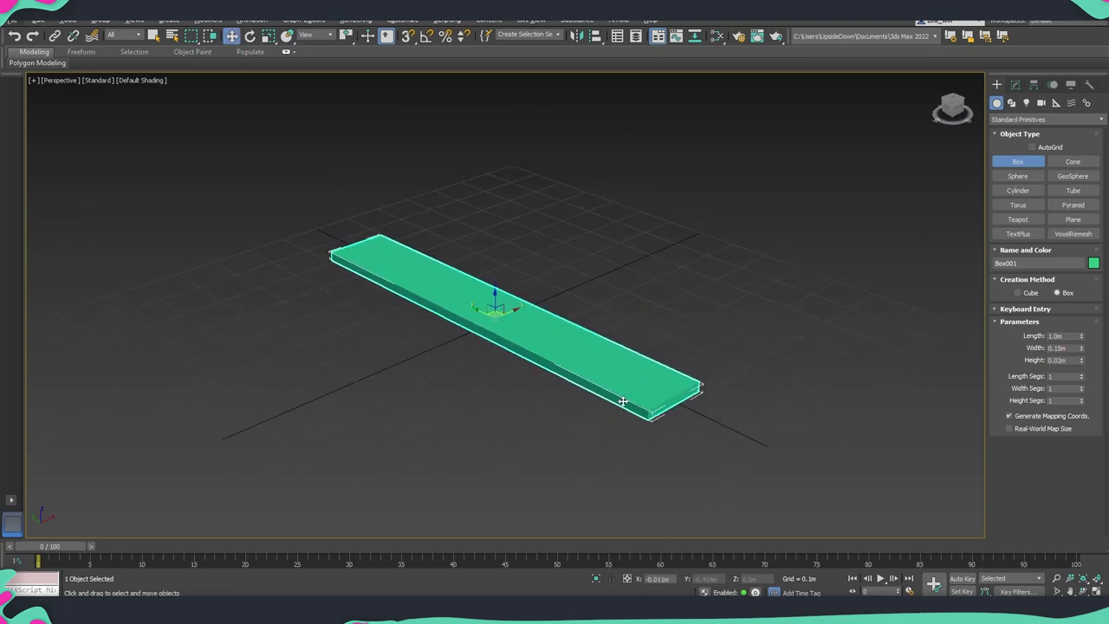
right_click(680, 579)
mouse_move(633, 374)
middle_mouse_down("alt")
mouse_move(564, 384)
mouse_move(507, 342)
middle_mouse_up("alt")
right_click(507, 342)
left_click(526, 413)
- Convert the plank to Editable Poly and connect a pinched pair of loops on its edge ring
right_click(526, 413)
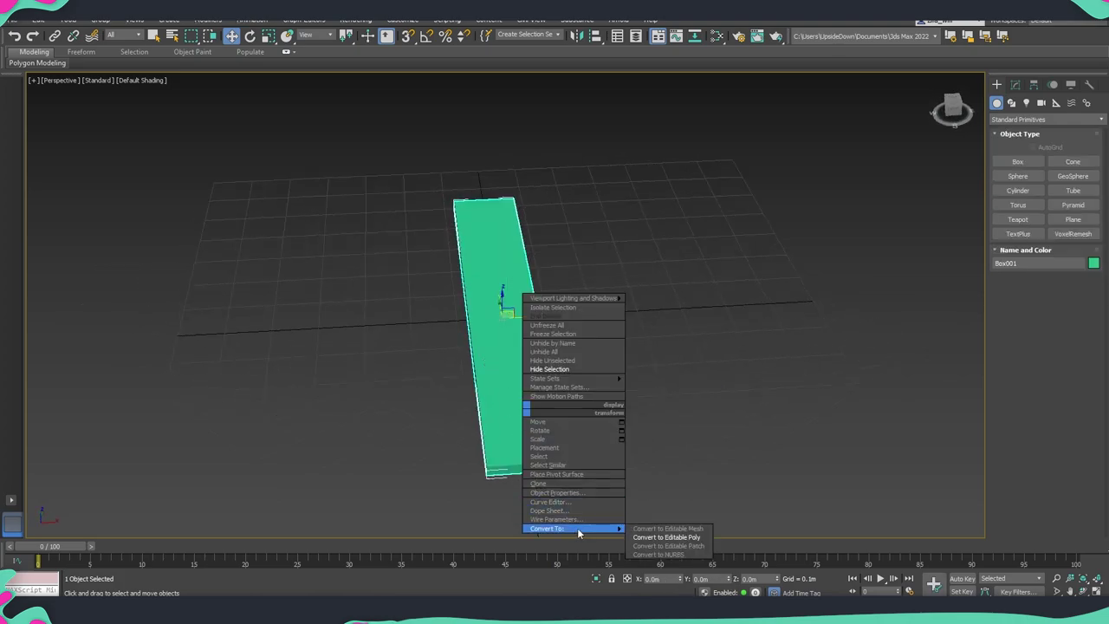
left_click(665, 540)
key("2")
double_click(544, 464)
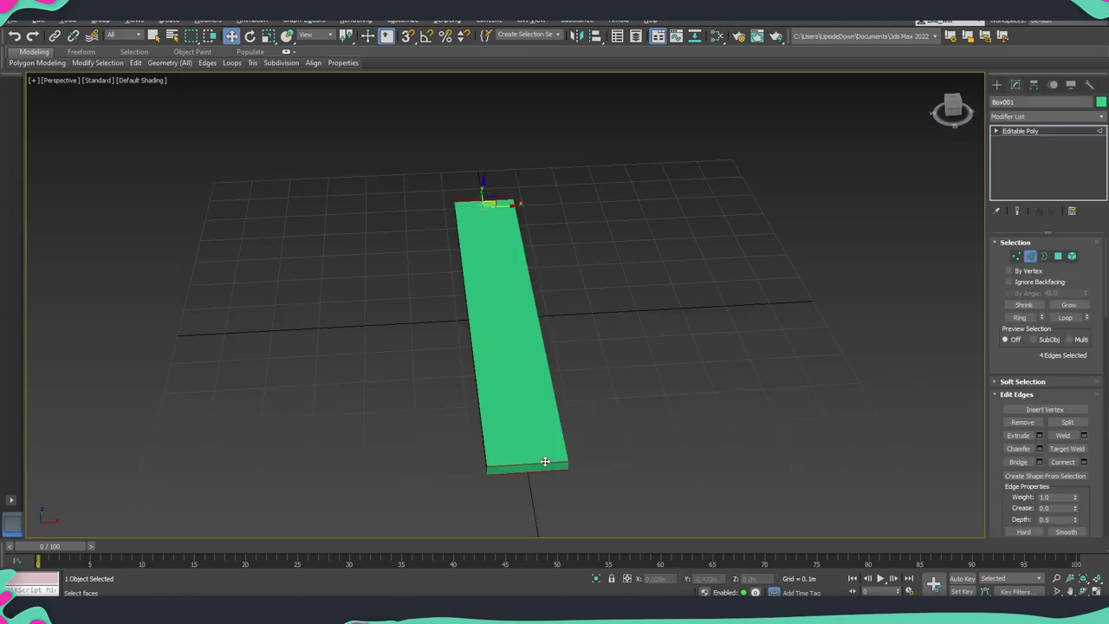
left_click(1085, 465)
scroll(582, 414, "up", 2)
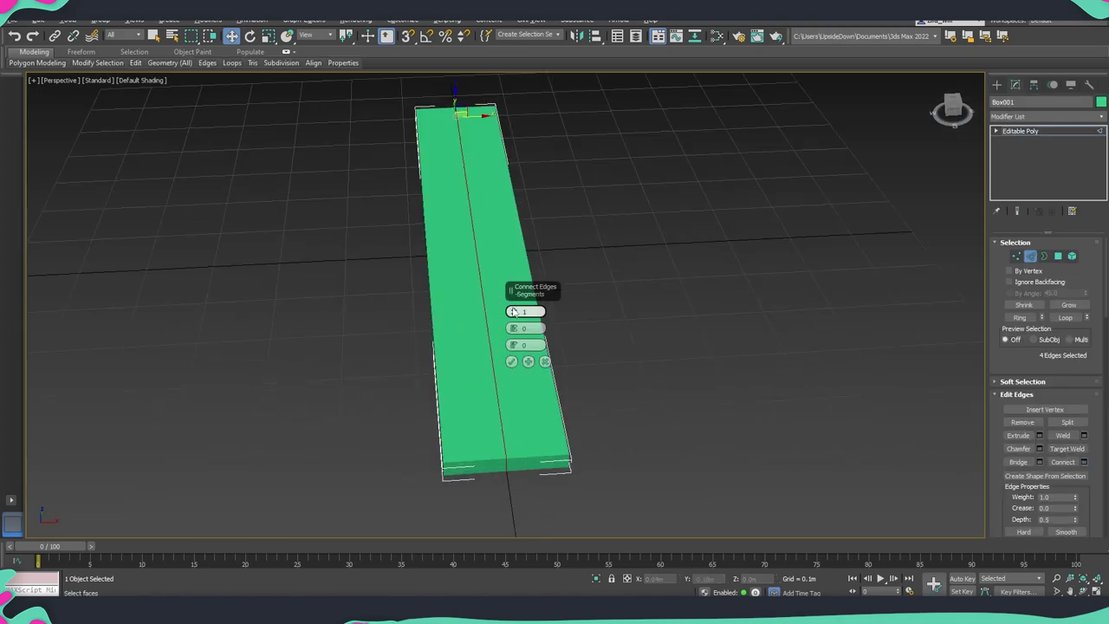
left_click_drag(513, 327, 624, 154)
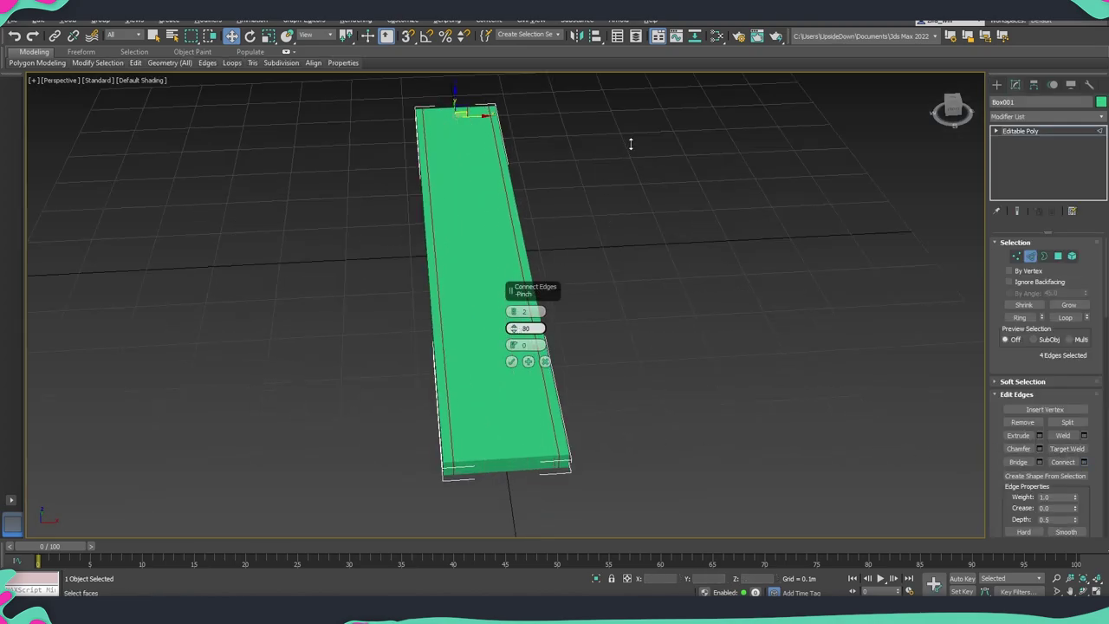
left_click(511, 362)
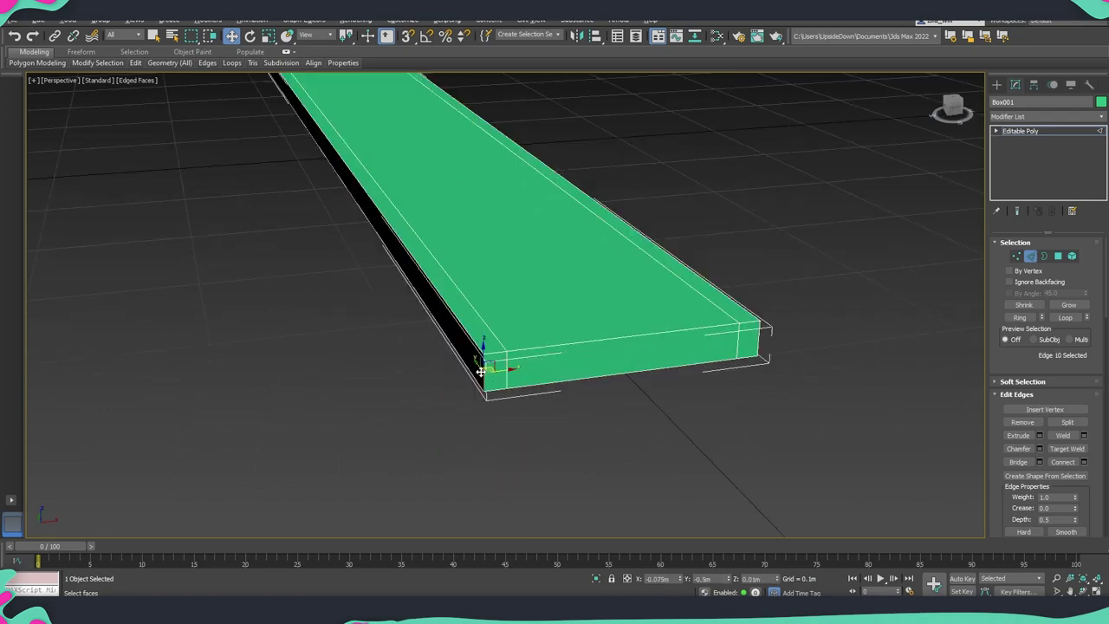
- Add further connected edge pairs across the plank's thickness and length
key("ctrl+shift+e")
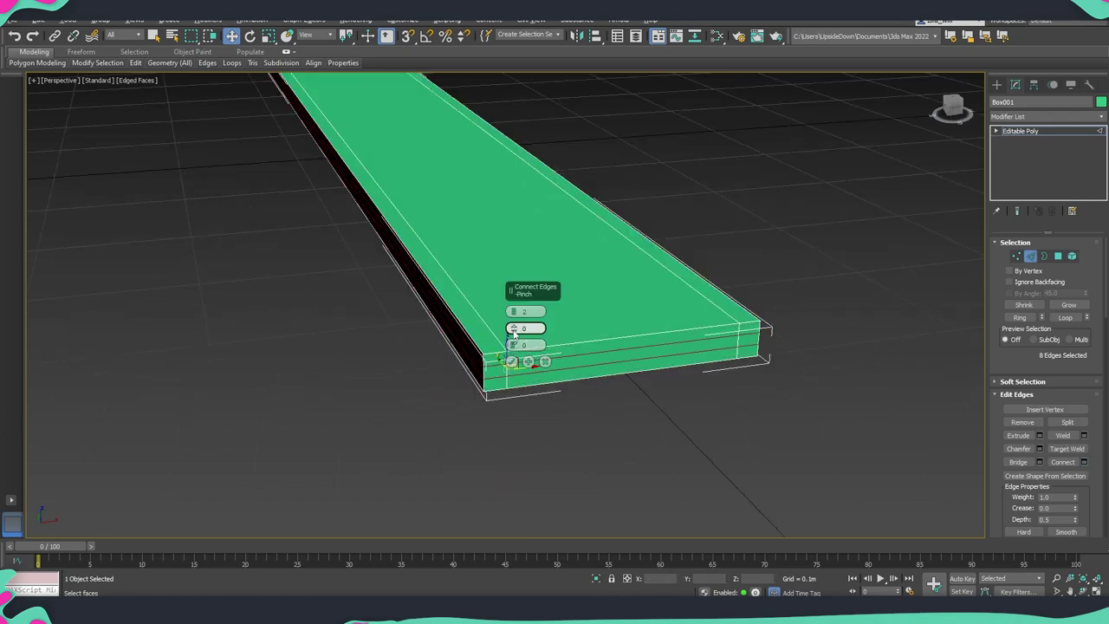
left_click_drag(512, 329, 525, 285)
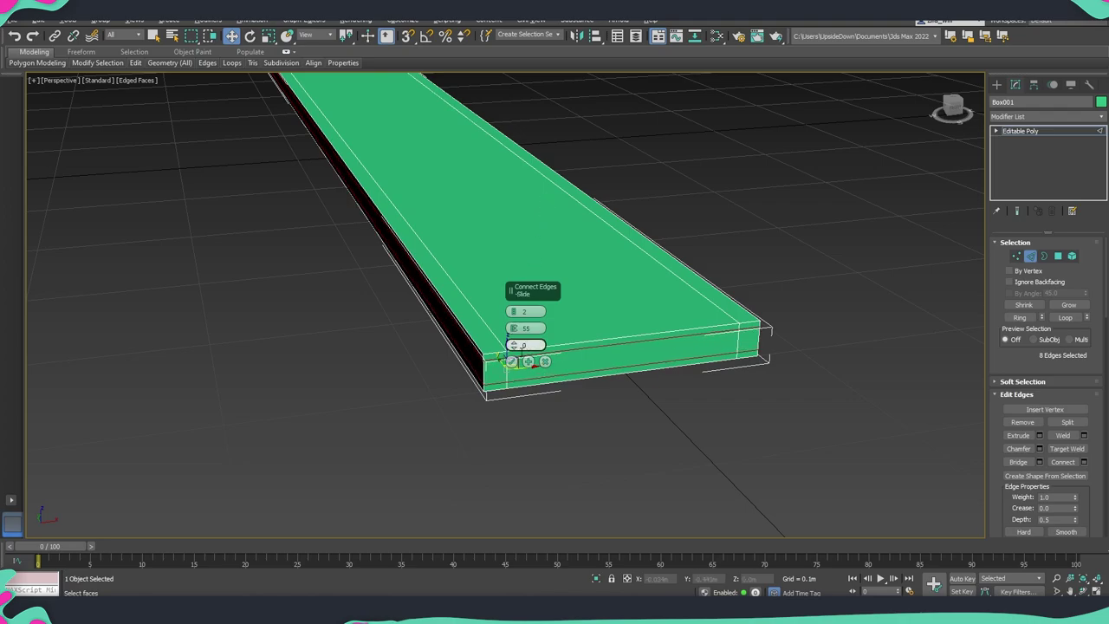
left_click(511, 362)
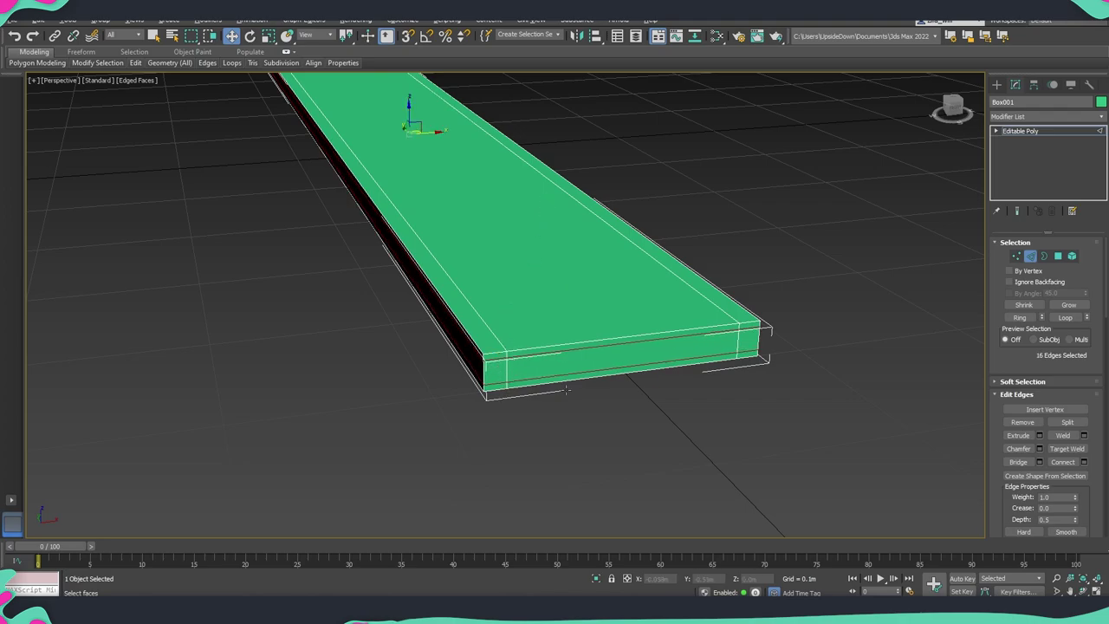
middle_click_drag(532, 396, 446, 411, "alt")
middle_click_drag(371, 290, 870, 365, "alt")
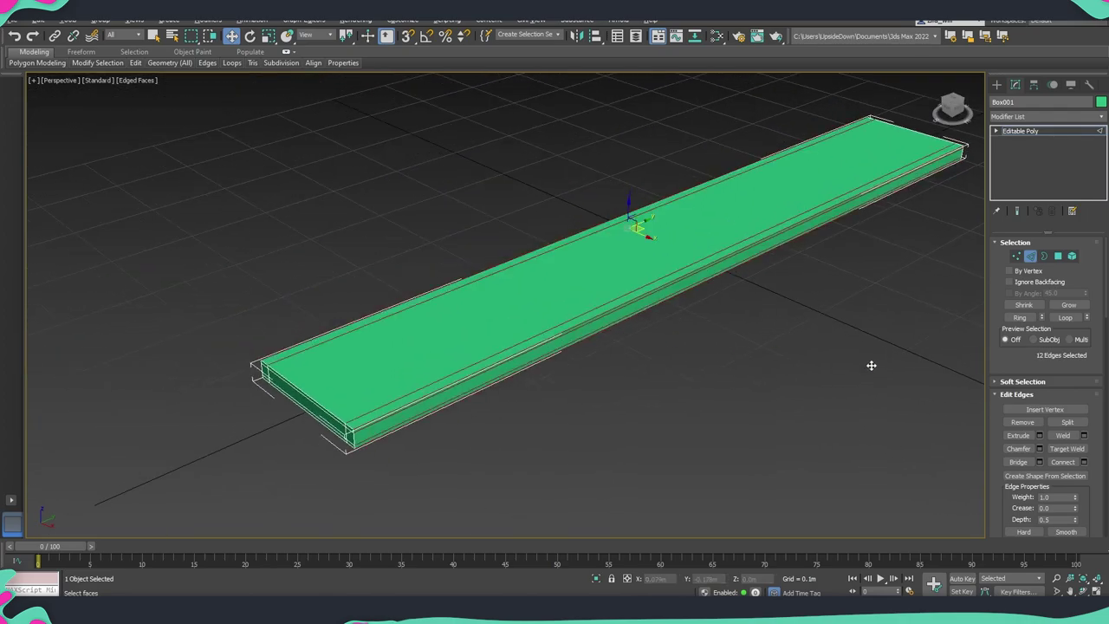
left_click(1084, 462)
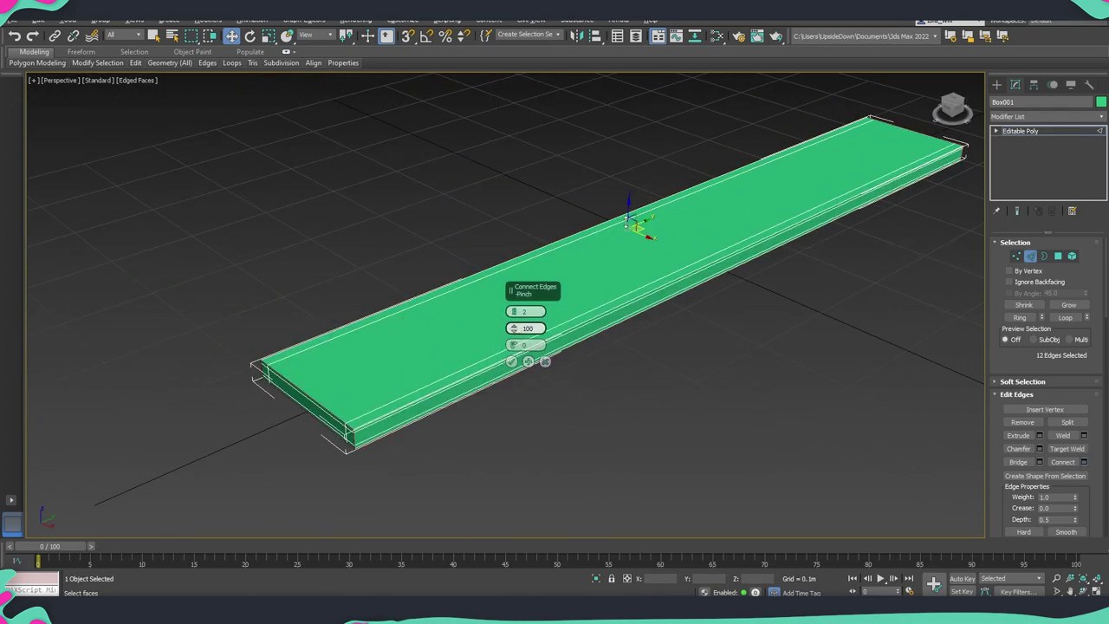
left_click(510, 361)
mouse_move(512, 363)
middle_mouse_down("alt")
mouse_move(750, 304)
mouse_move(521, 326)
middle_mouse_up("alt")
key("2")
scroll(521, 326, "down", 2)
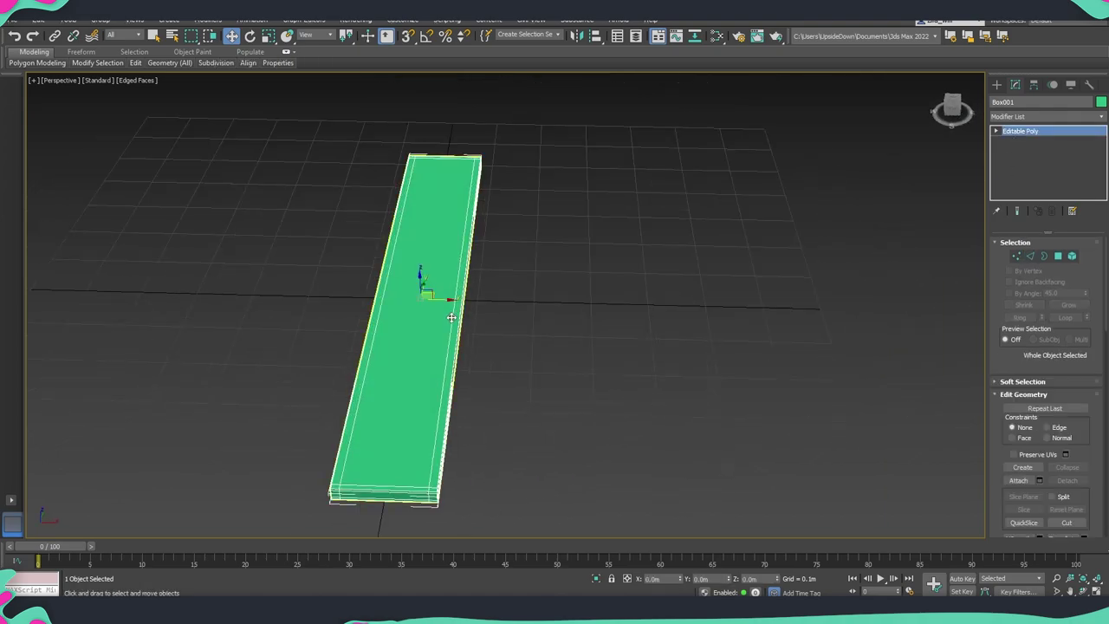
- Snap 11 clones of the plank side by side, then select all 12 planks
scroll(304, 441, "up", 6)
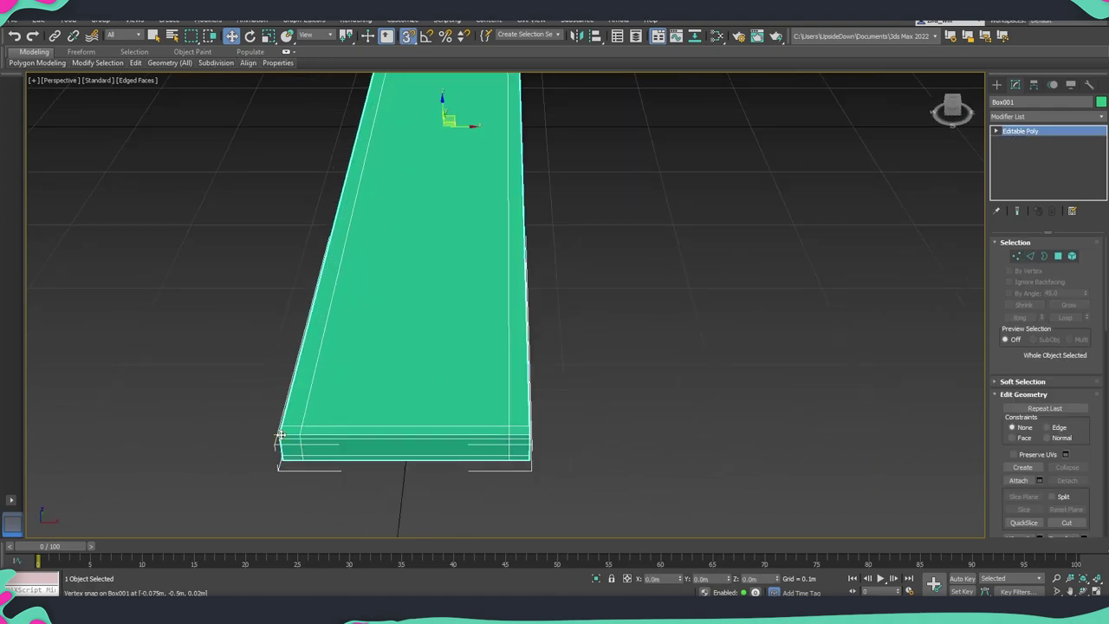
left_click_drag(277, 440, 530, 439, "shift")
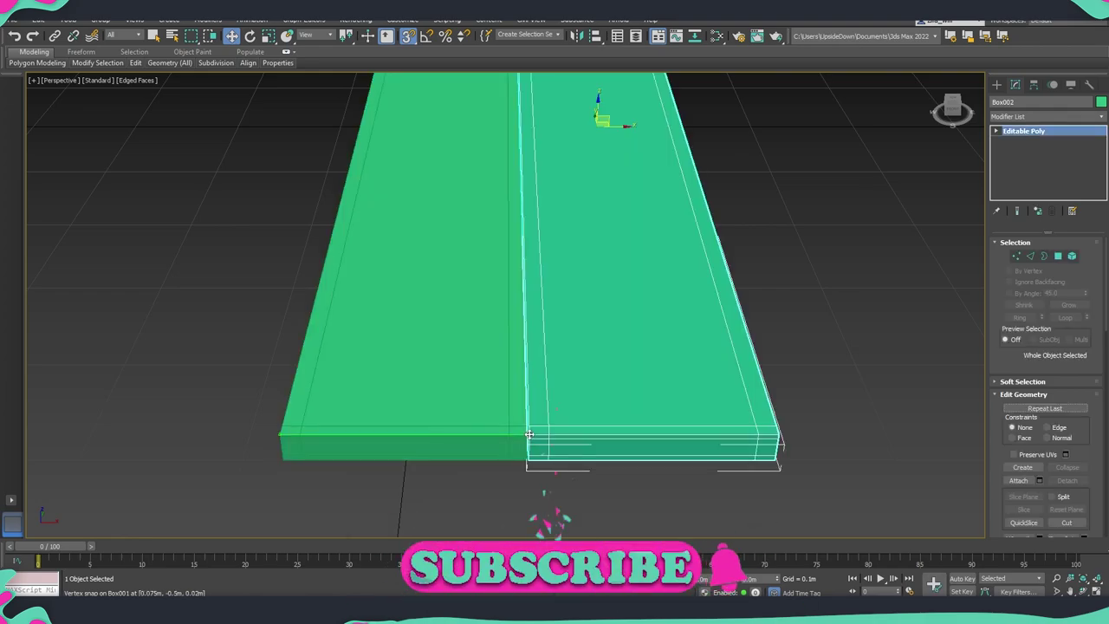
type("11")
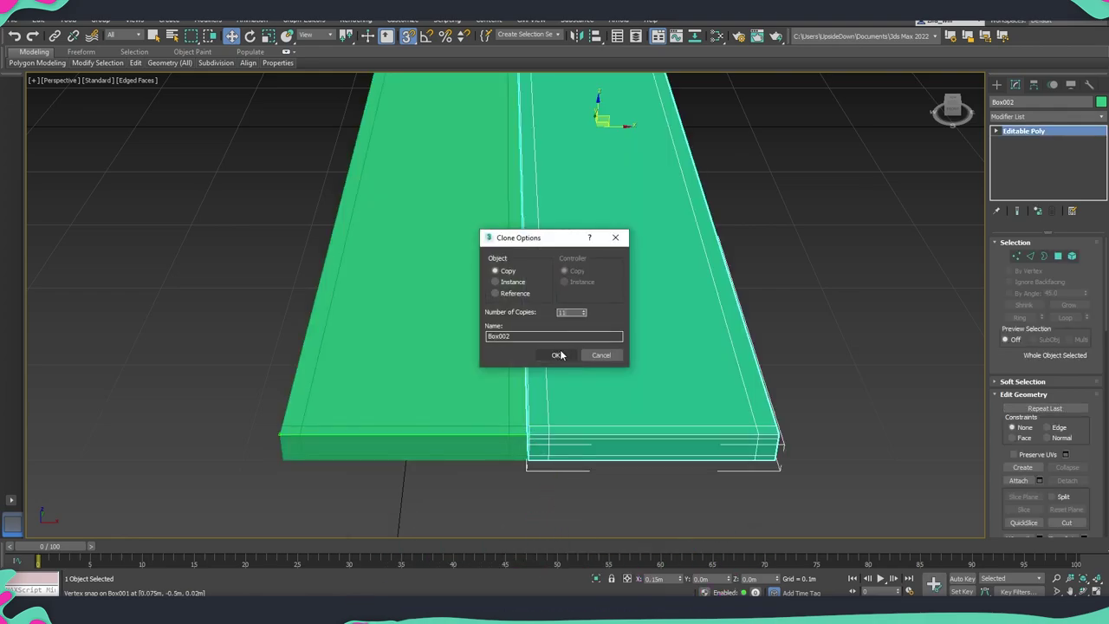
left_click(556, 355)
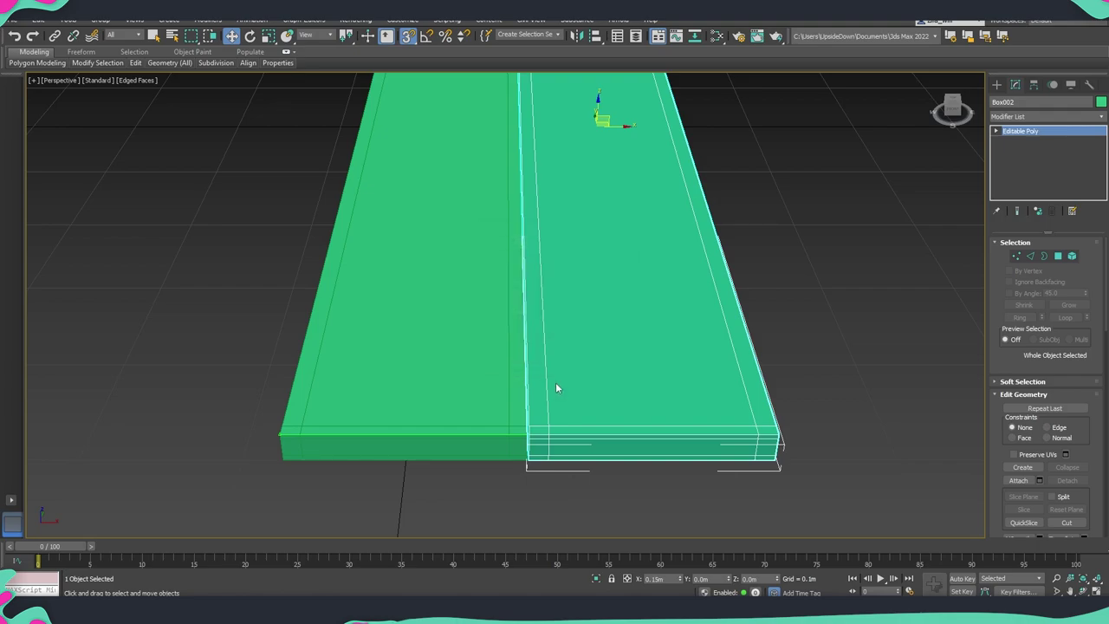
scroll(556, 395, "down", 2)
scroll(550, 396, "down", 3)
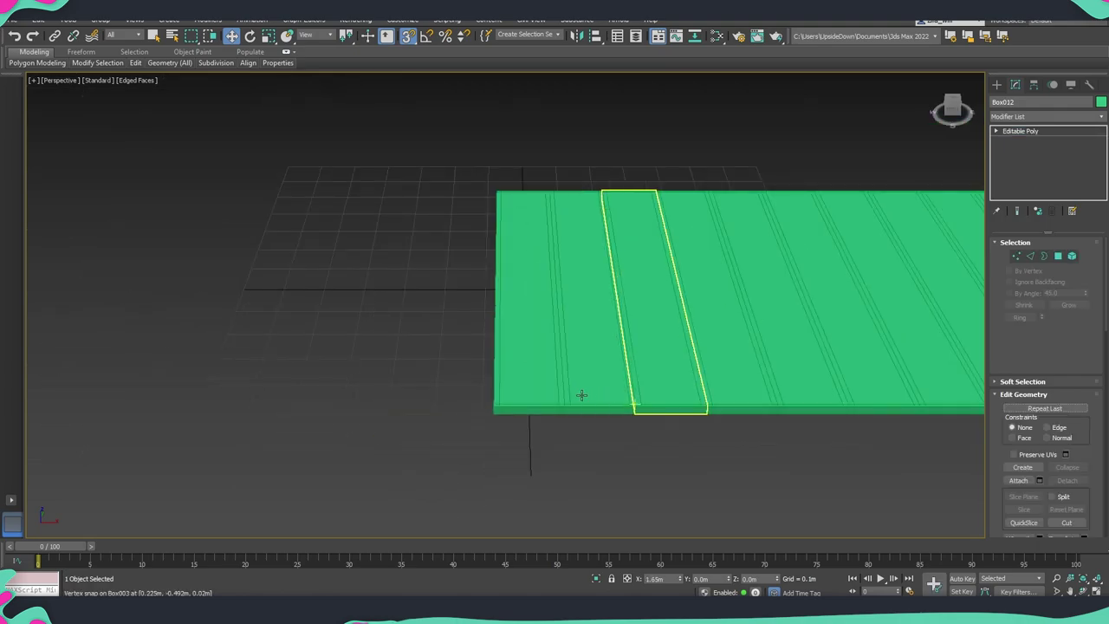
scroll(581, 391, "down", 3)
scroll(584, 382, "down", 1)
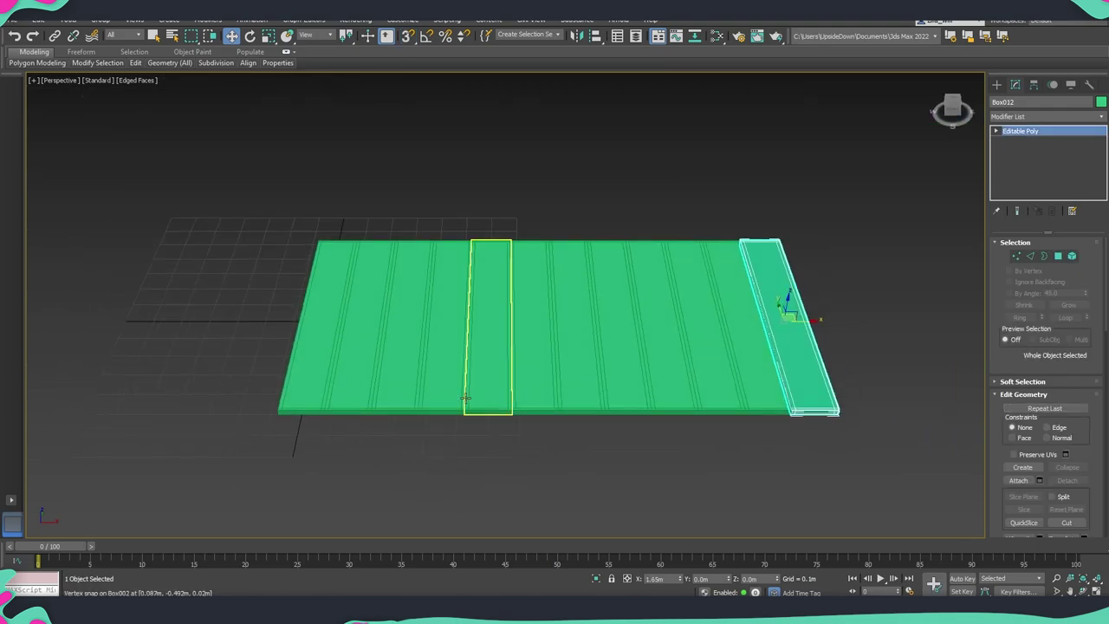
left_click_drag(230, 334, 921, 350)
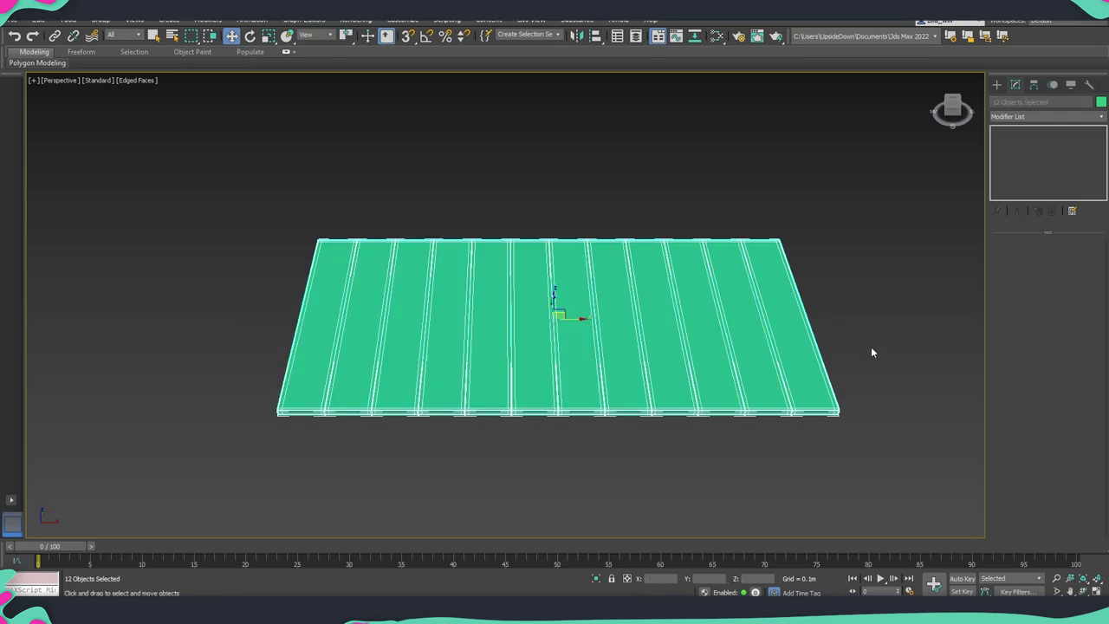
- Rotate the row of planks 90° so it stands upright
middle_click_drag(620, 369, 629, 362, "alt")
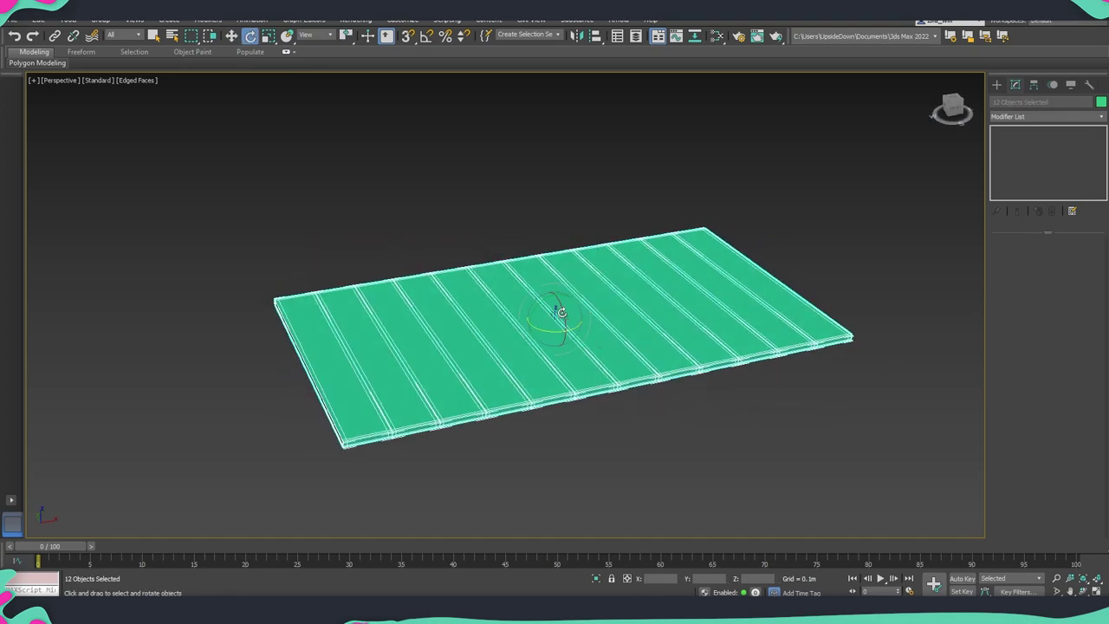
left_click_drag(562, 310, 563, 359)
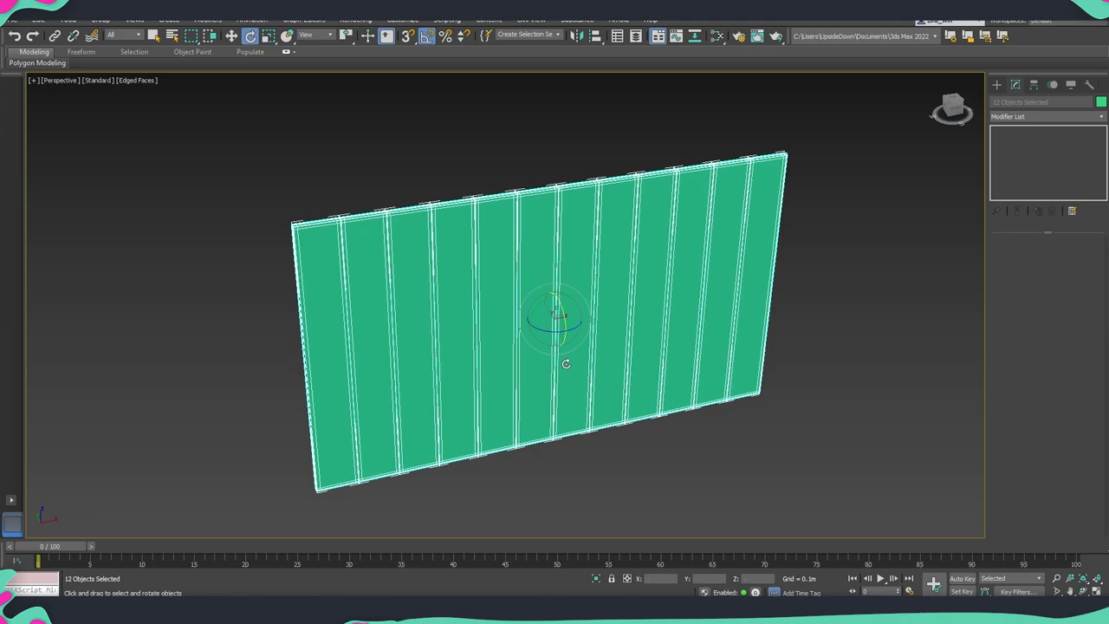
key("w")
middle_click_drag(535, 349, 818, 225, "alt")
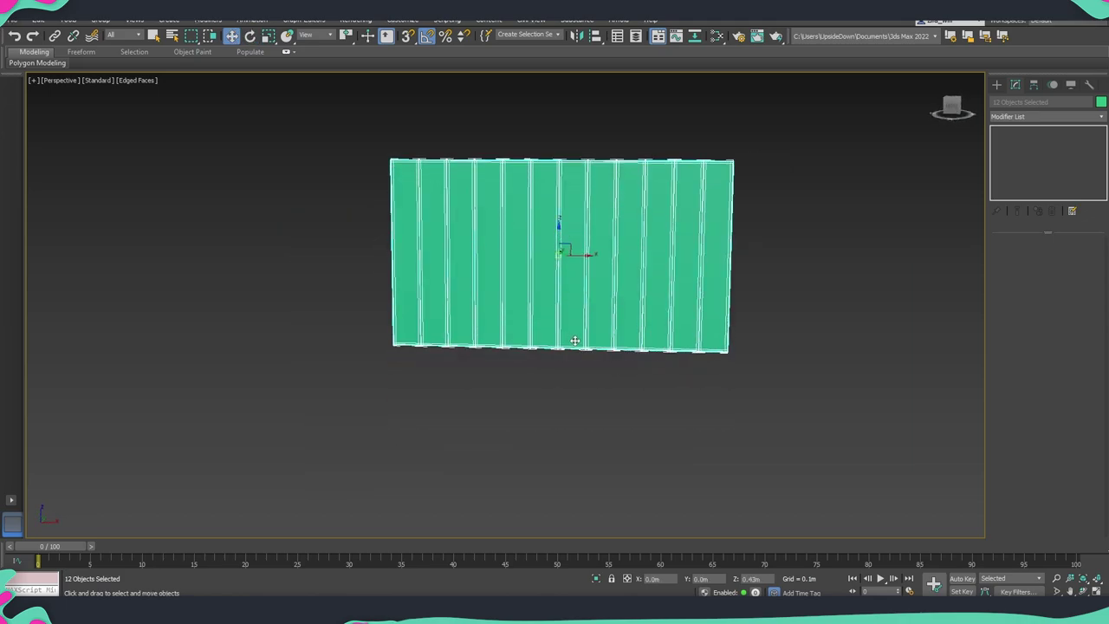
- Add a Bend modifier with a 360° angle on the X axis and direction 90
left_click(1048, 117)
type("b")
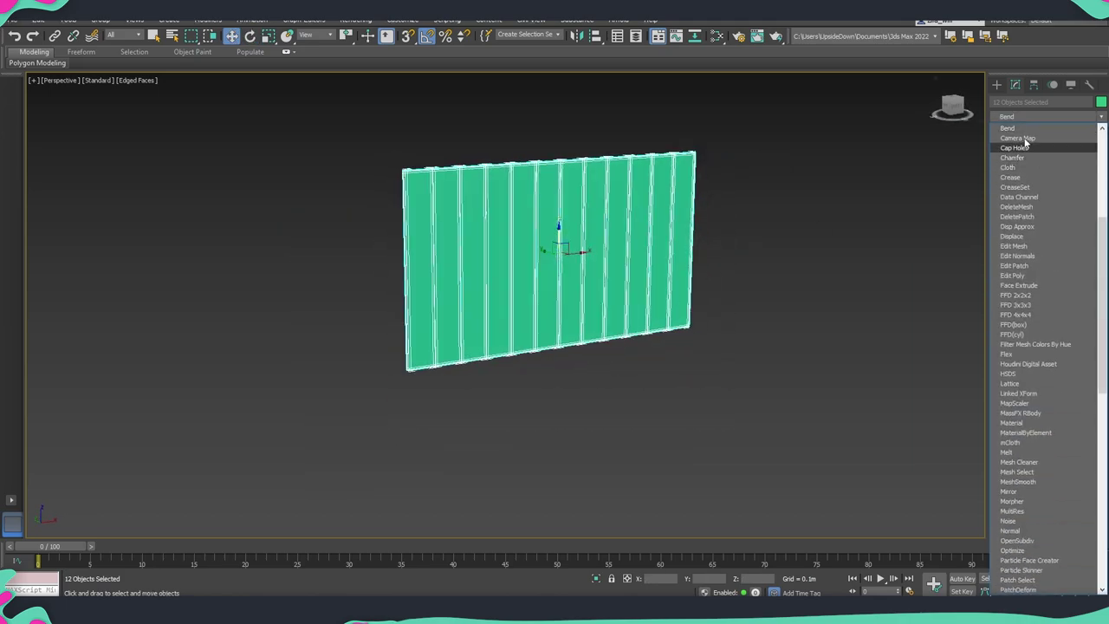
left_click(1022, 130)
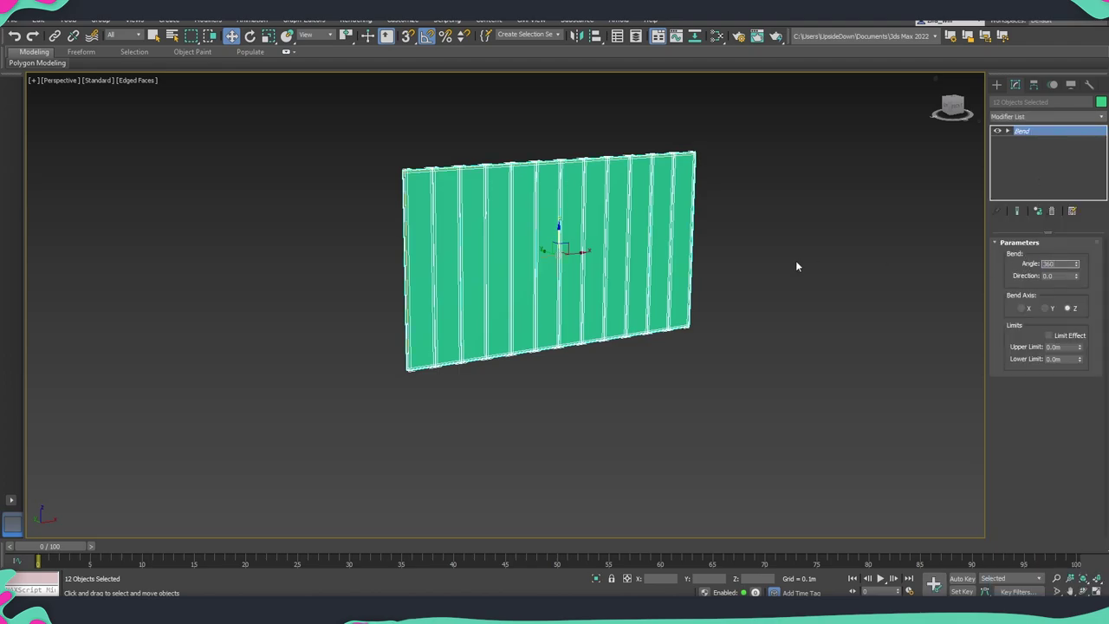
type("360")
key("Return")
left_click(1022, 307)
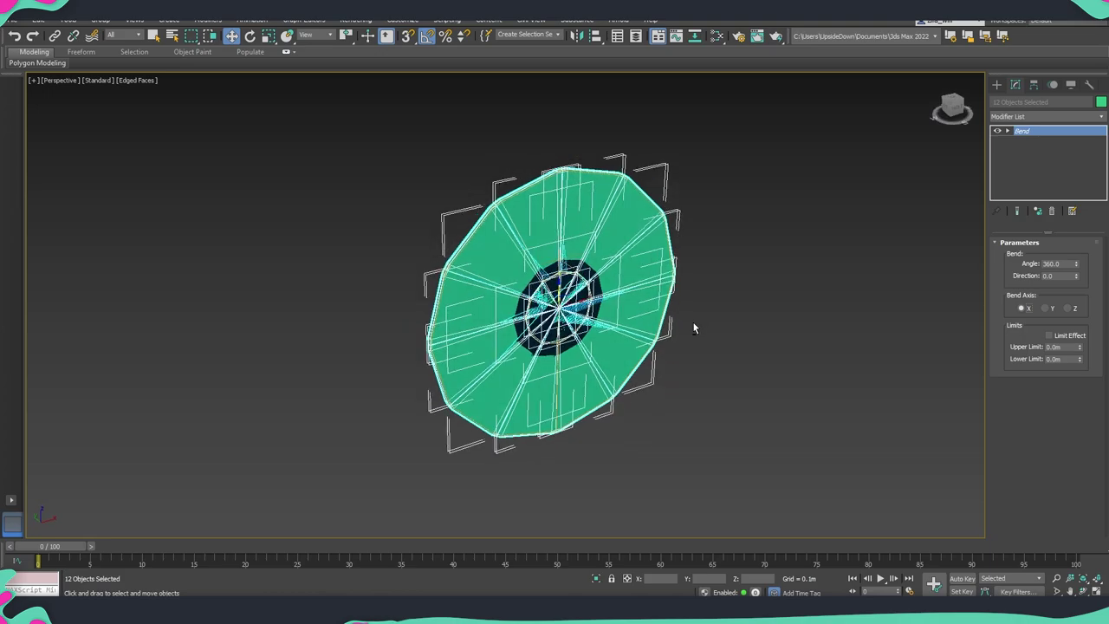
left_click(1047, 276)
type("90")
key("Return")
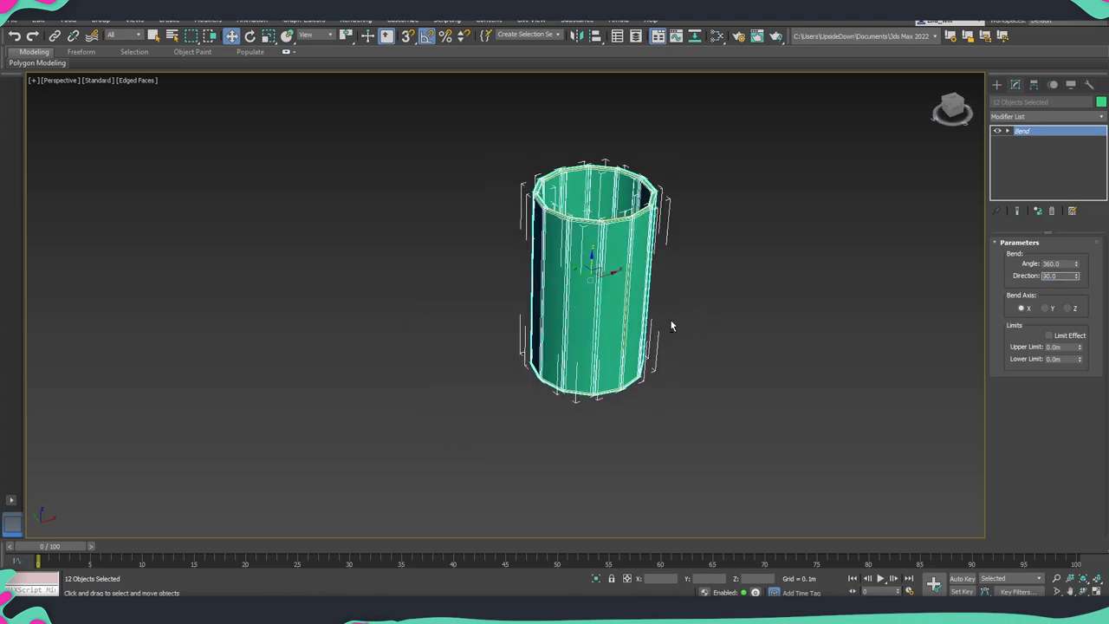
- Scale the bent cylinder on Z to make it slightly shorter
mouse_move(670, 318)
middle_mouse_down("alt")
mouse_move(606, 312)
mouse_move(609, 286)
mouse_move(614, 302)
mouse_move(594, 280)
middle_mouse_up("alt")
scroll(606, 311, "up", 3)
scroll(609, 286, "down", 3)
scroll(614, 301, "up", 3)
scroll(614, 301, "up", 3)
scroll(627, 309, "down", 3)
scroll(595, 280, "up", 3)
key("r")
left_click_drag(589, 282, 585, 274)
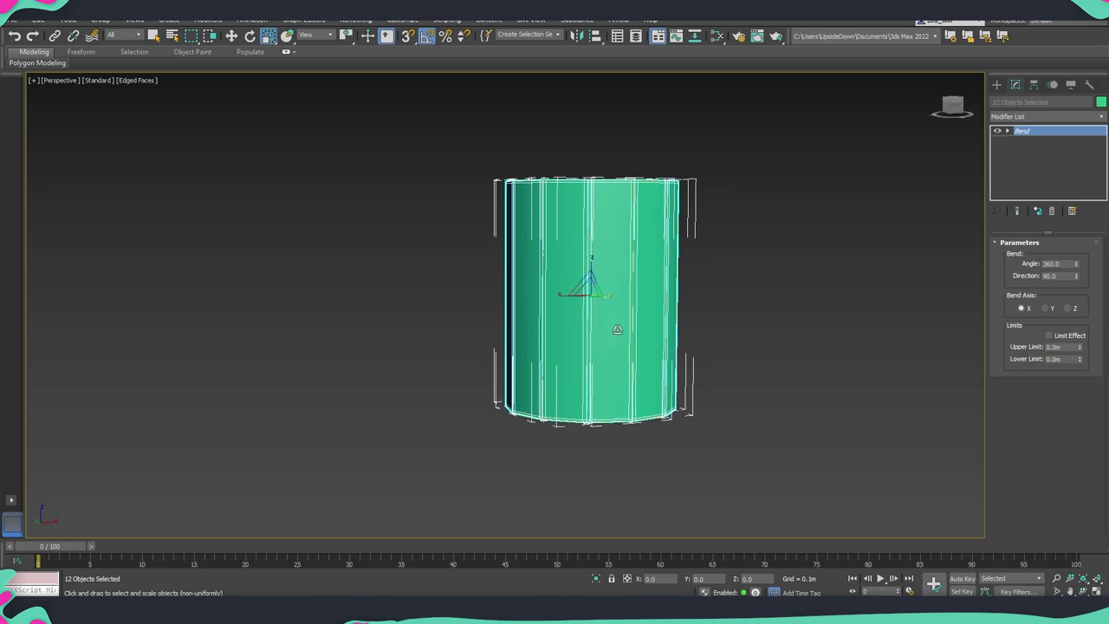
middle_click_drag(585, 273, 897, 250, "alt")
left_click(1043, 116)
- Add a TurboSmooth modifier to the staves and turn off edged faces
key("t")
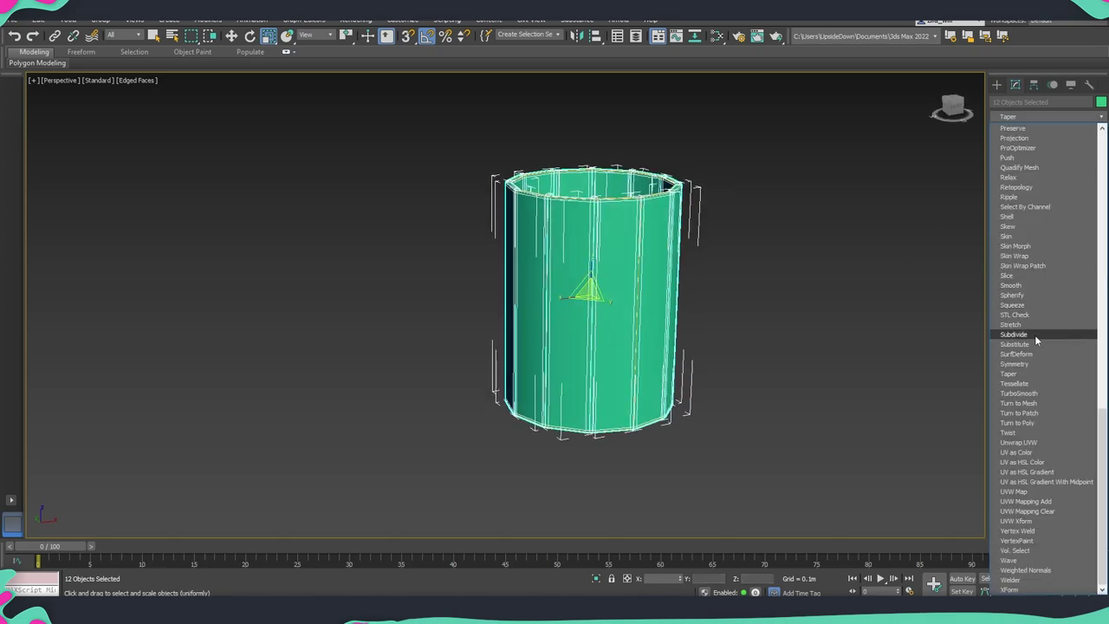
left_click(1030, 396)
left_click(774, 296)
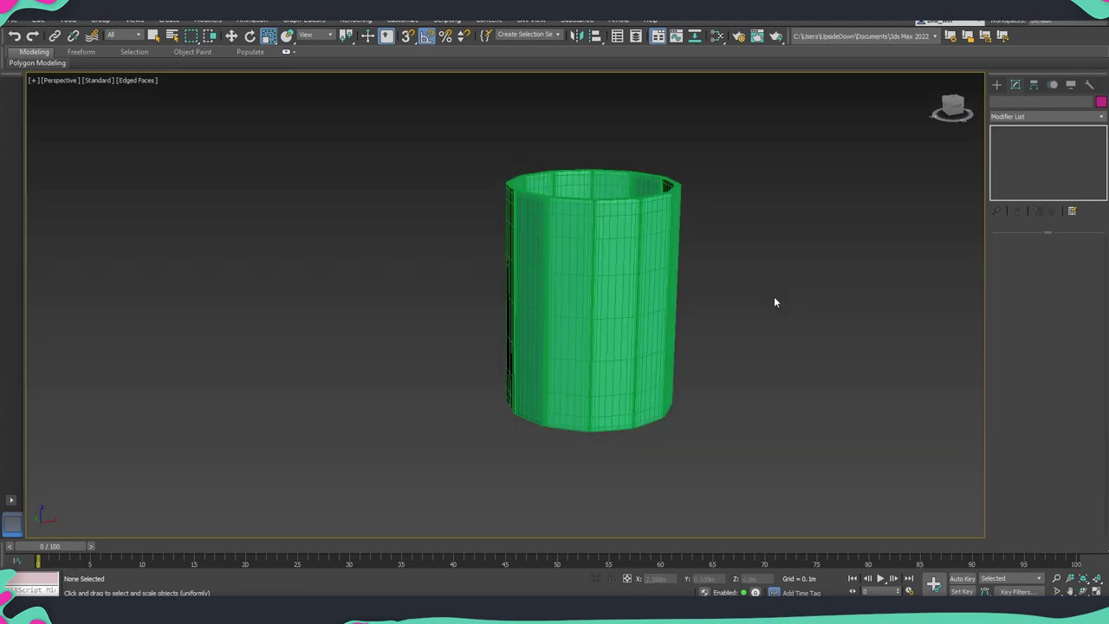
key("F4")
middle_click_drag(659, 260, 600, 317, "alt")
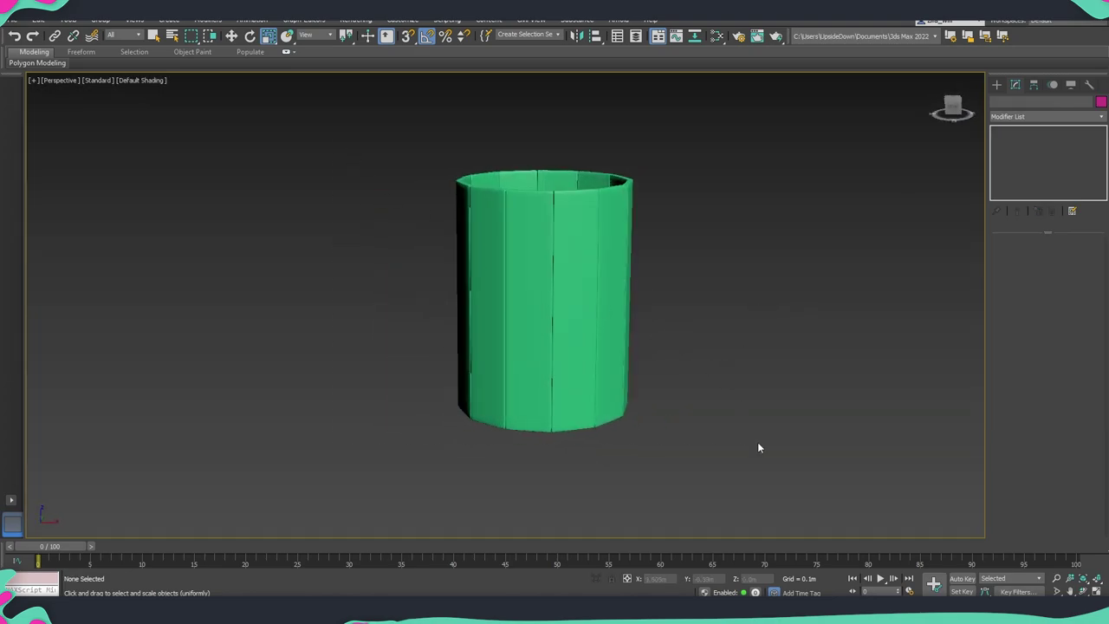
- Assign a PBR Metal/Rough material to all 12 staves and set their object colour to black
key("ctrl+a")
key("m")
scroll(163, 154, "up", 3)
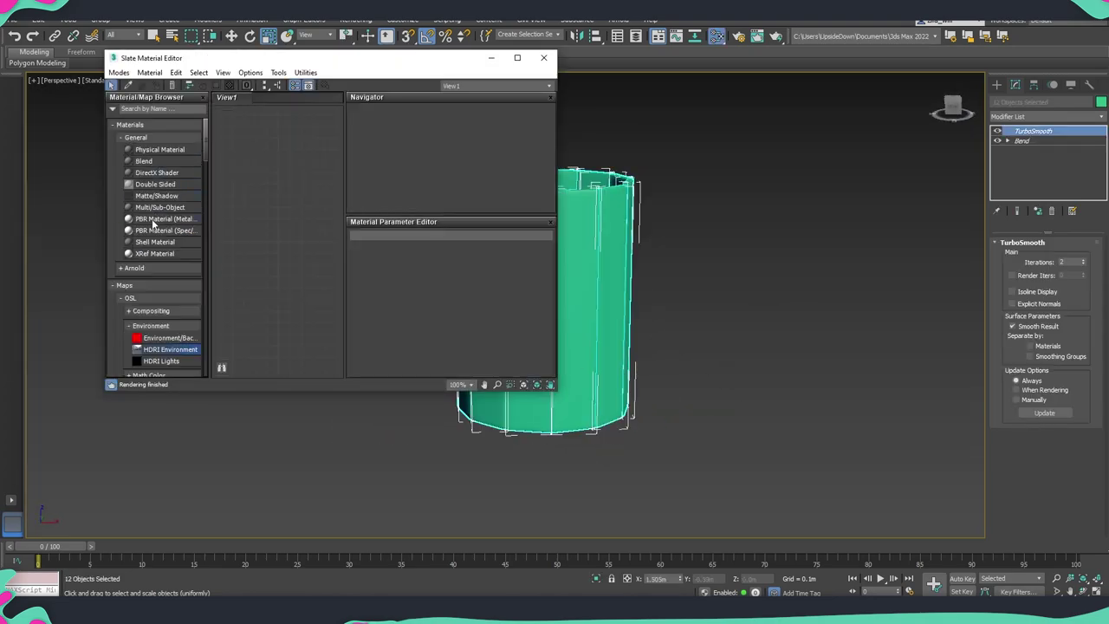
left_click_drag(161, 219, 253, 225)
left_click_drag(327, 61, 244, 69)
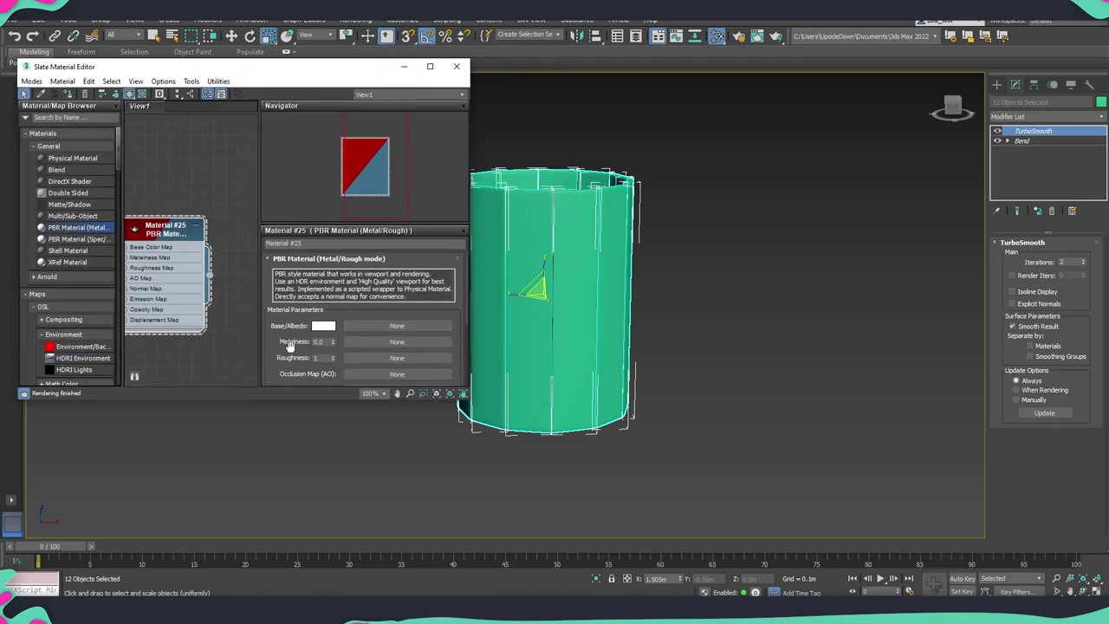
left_click(84, 94)
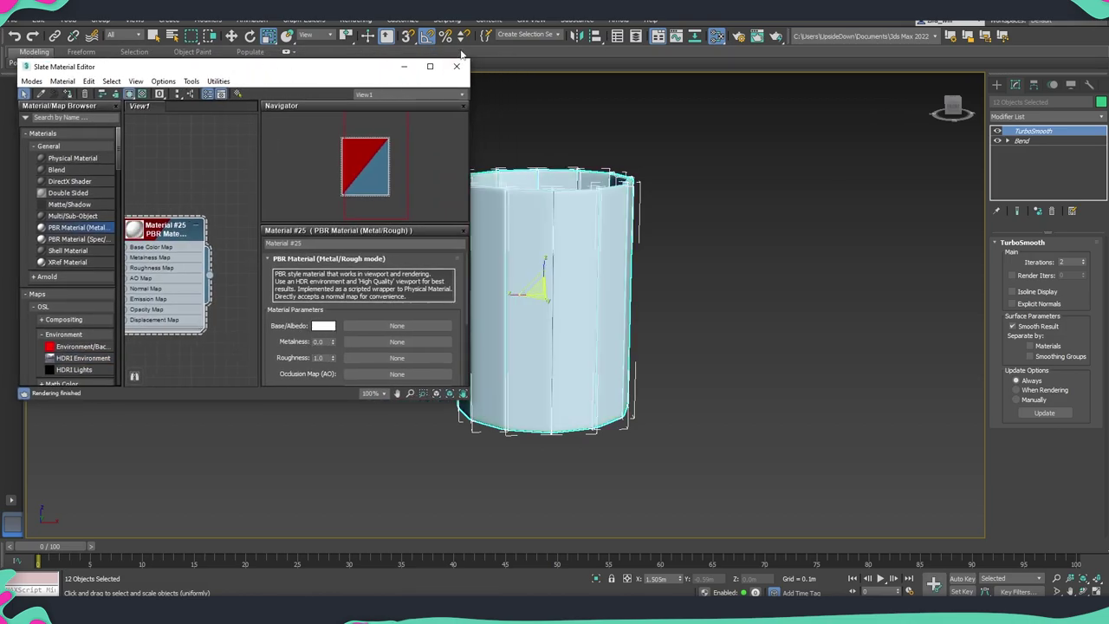
left_click(456, 66)
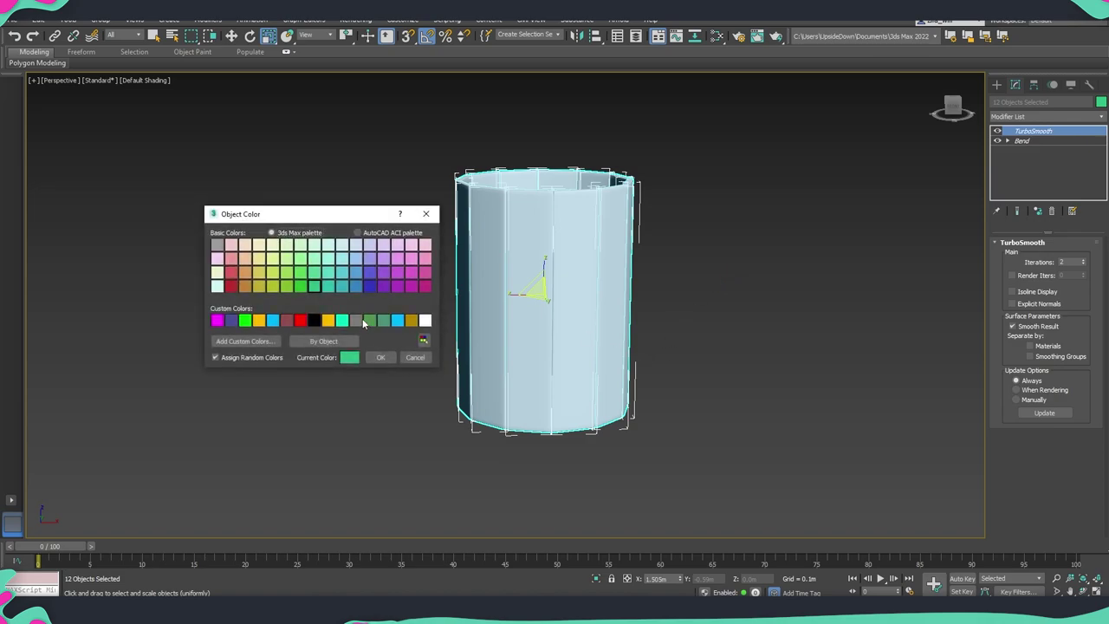
left_click(380, 358)
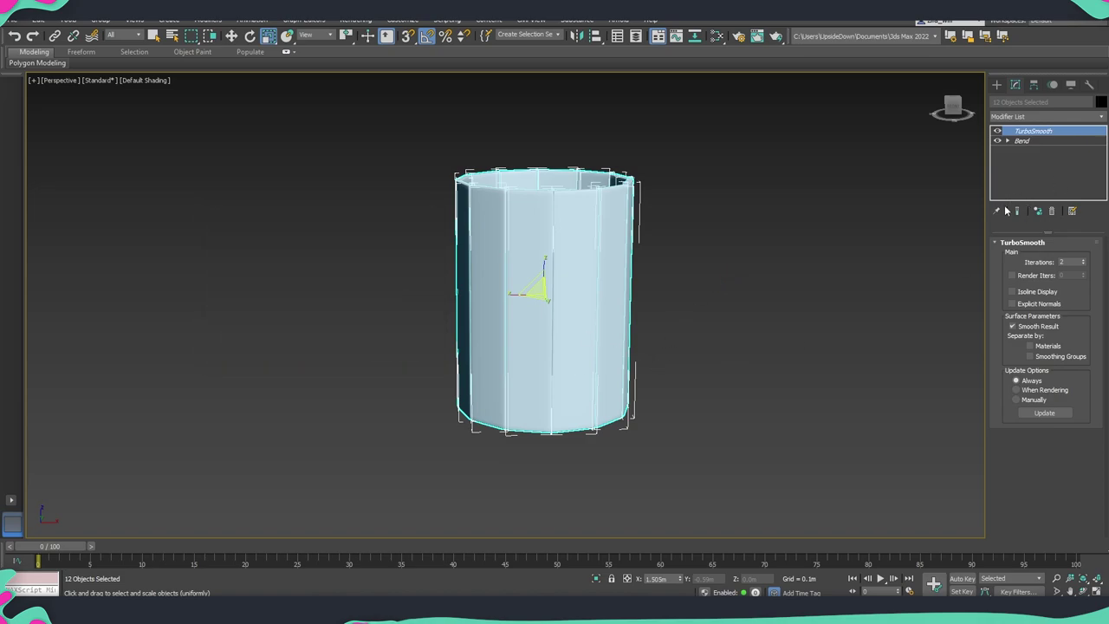
left_click(1049, 117)
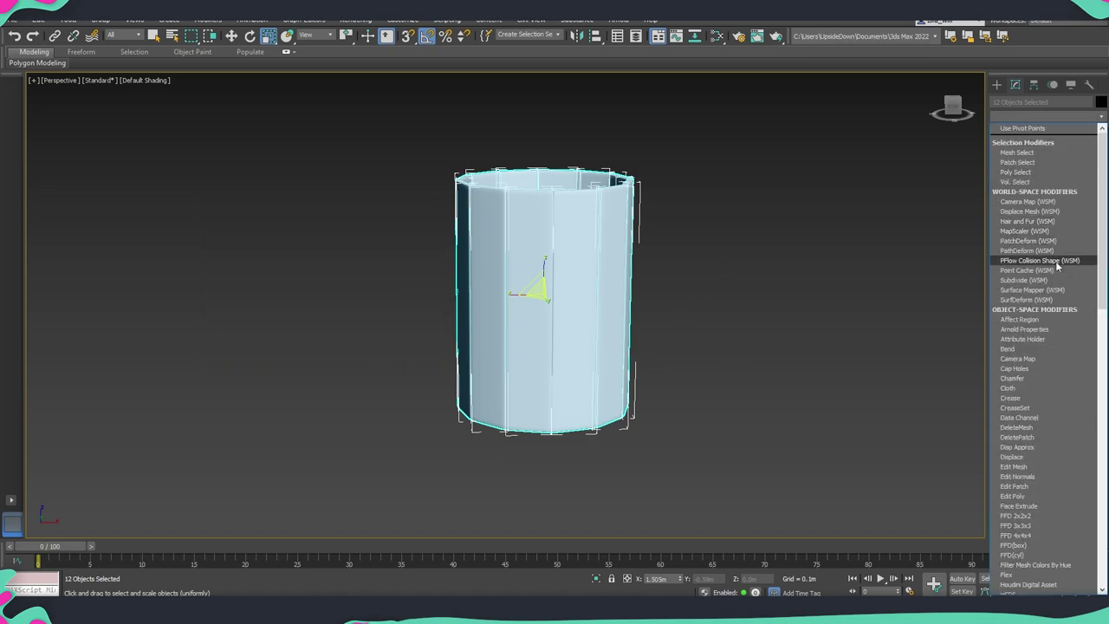
- Add an FFD 4x4x4 modifier in place of FFD 3x3x3 and enter Control Points
left_click(1027, 525)
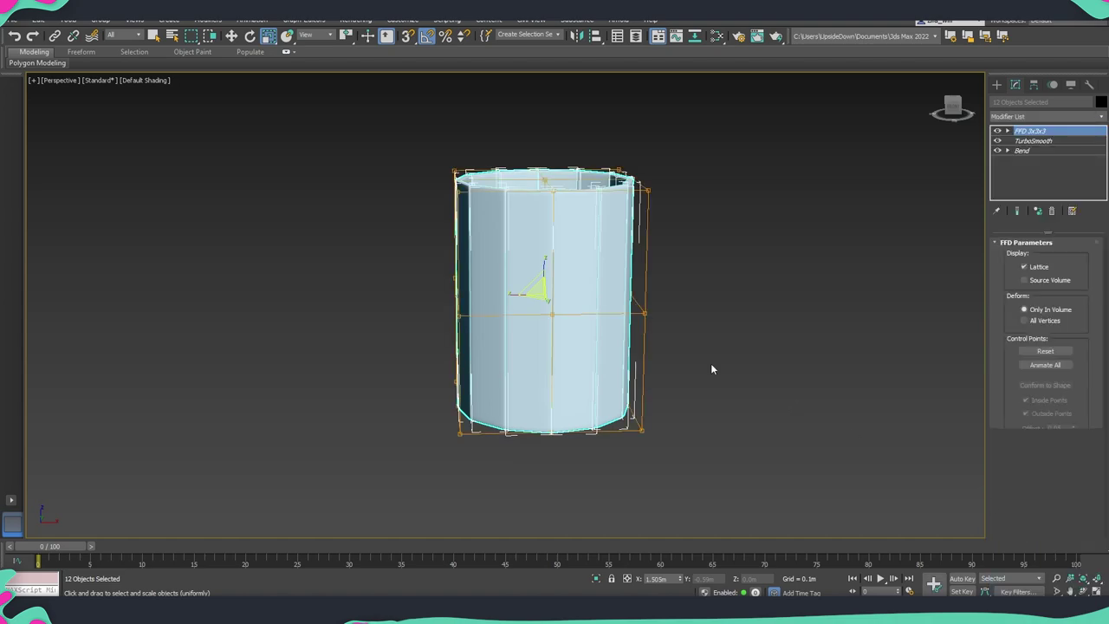
left_click(1049, 116)
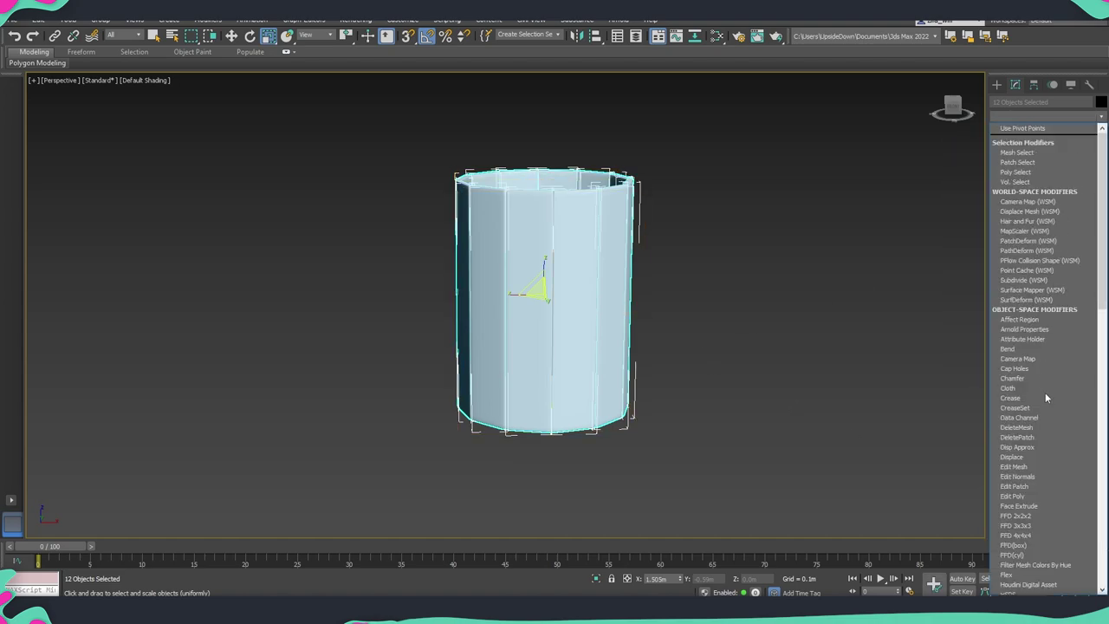
left_click(1026, 537)
left_click(952, 105)
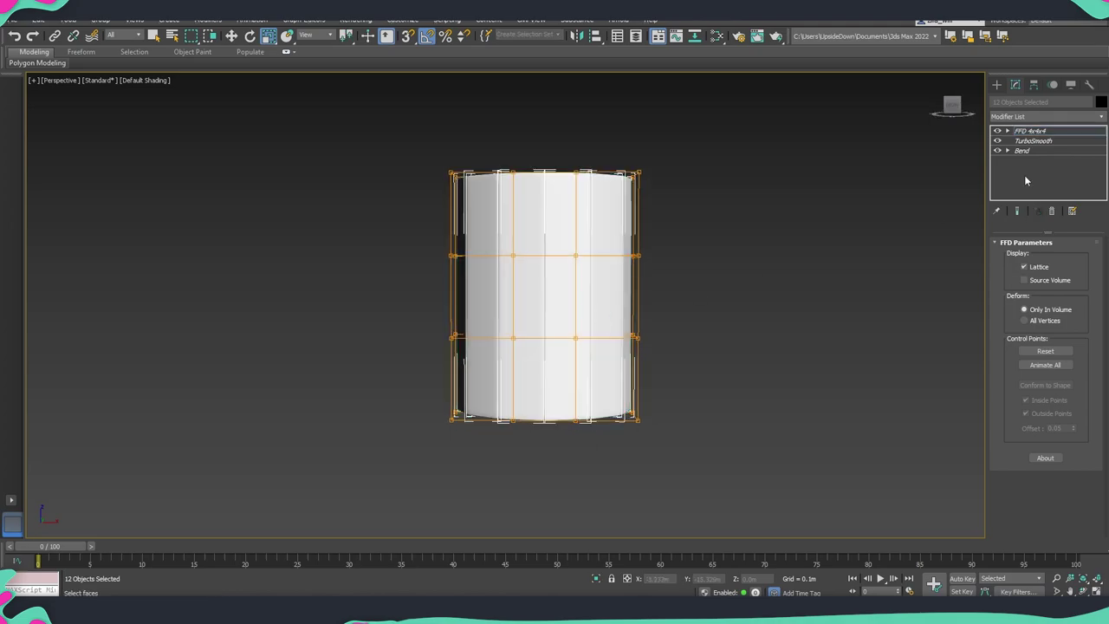
- Scale the middle lattice rows outward in front view to bulge the staves into a barrel
key("1")
left_click_drag(742, 364, 742, 364)
middle_click_drag(658, 347, 607, 312, "alt")
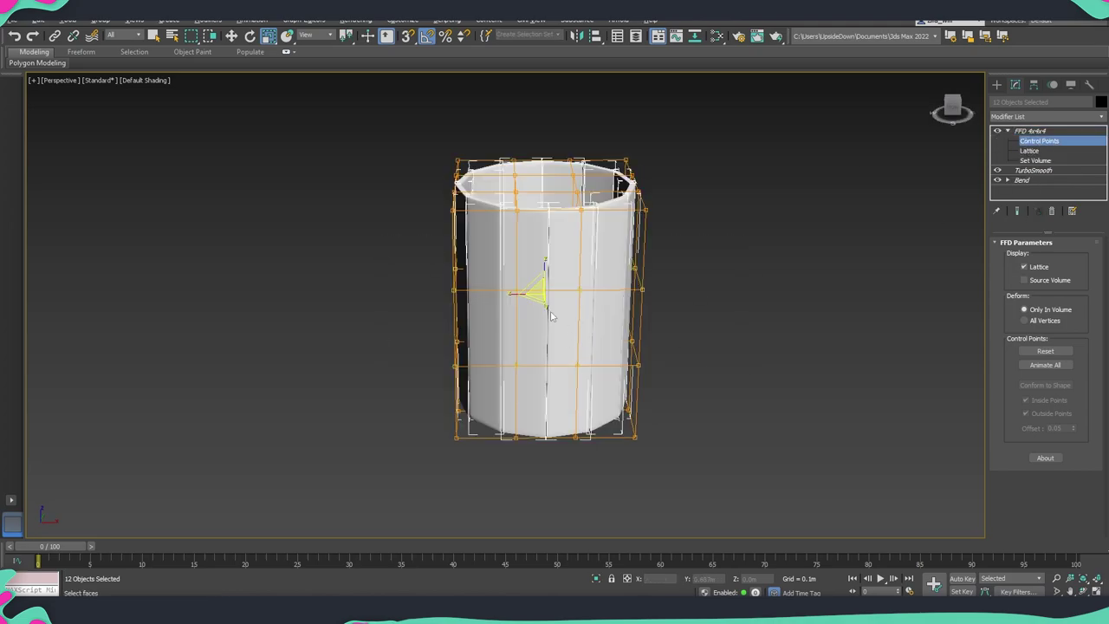
left_click_drag(537, 290, 575, 309)
middle_click_drag(574, 309, 399, 154, "alt")
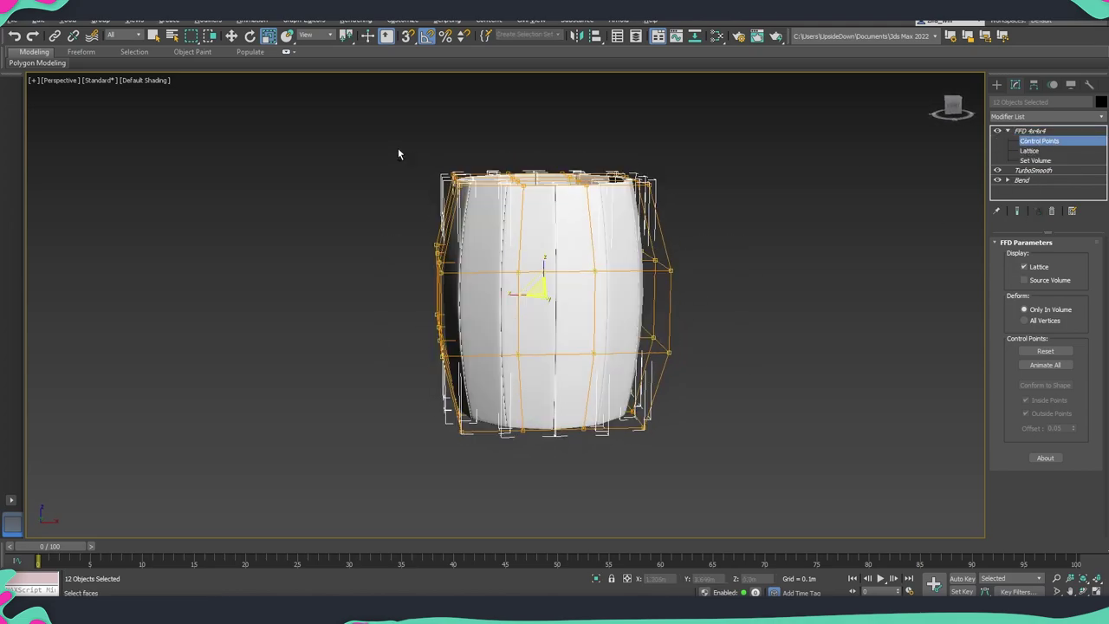
left_click_drag(385, 392, 685, 156)
middle_click_drag(537, 295, 535, 388, "alt")
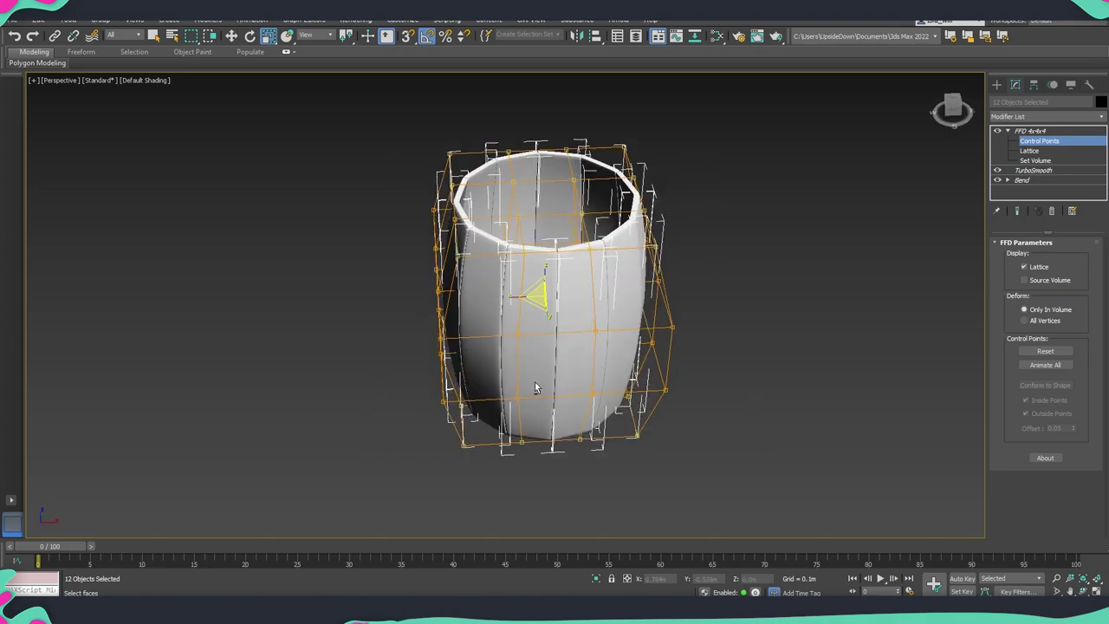
mouse_move(537, 299)
middle_mouse_down("alt")
mouse_move(524, 281)
mouse_move(566, 260)
mouse_move(624, 329)
middle_mouse_up("alt")
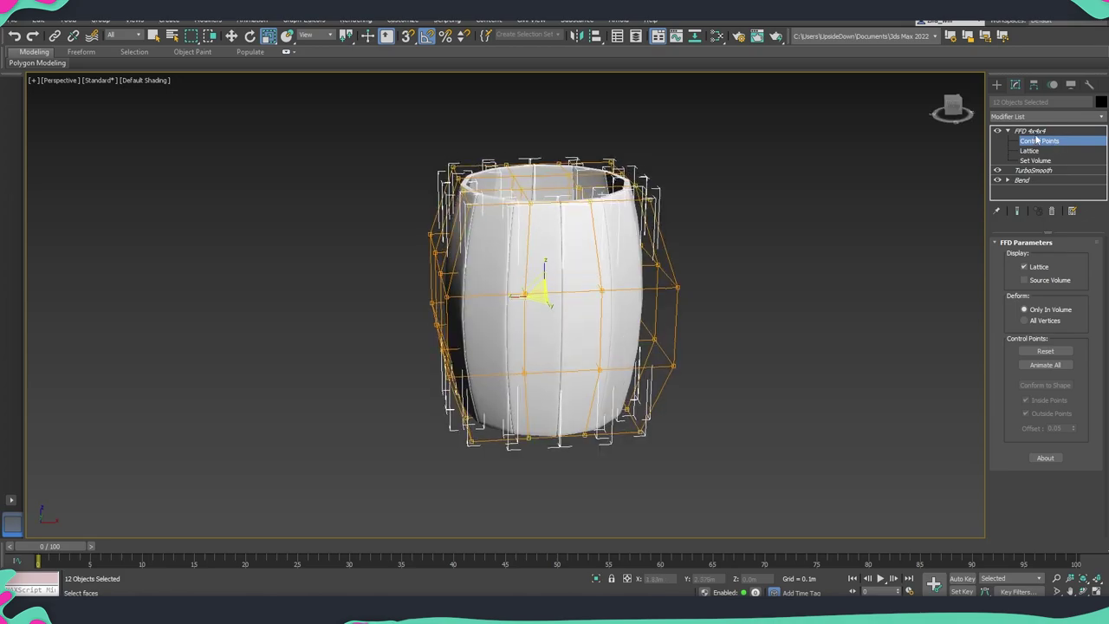
key("ctrl+b")
left_click(100, 19)
- Group the staves as Group001, zero its X and Y, and lower it onto the ground line
left_click(111, 39)
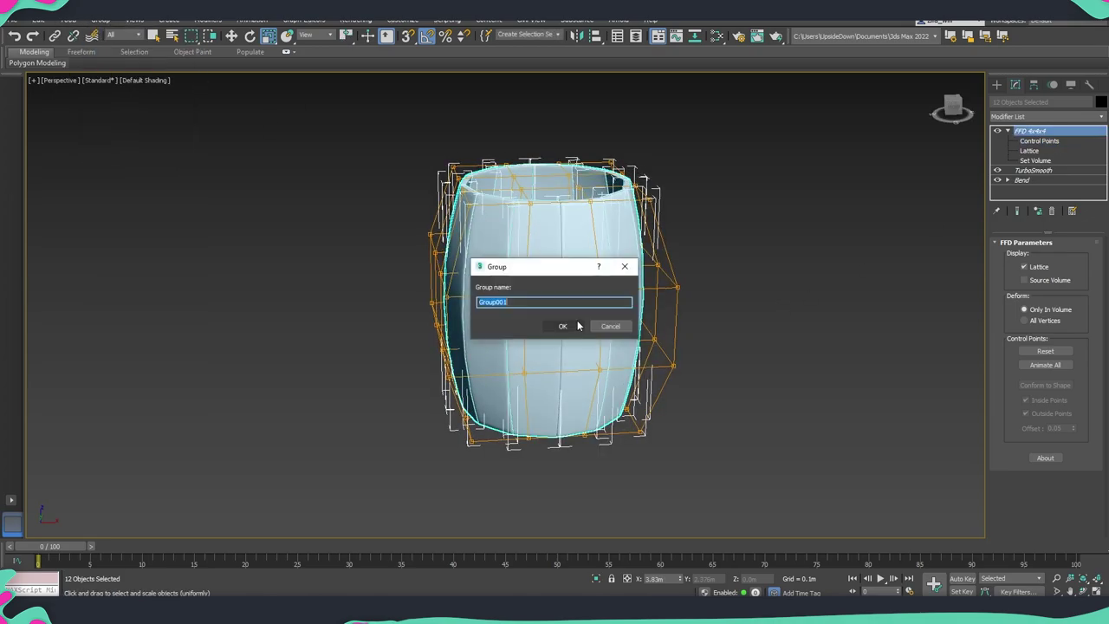
key("Return")
key("w")
right_click(672, 578)
right_click(722, 578)
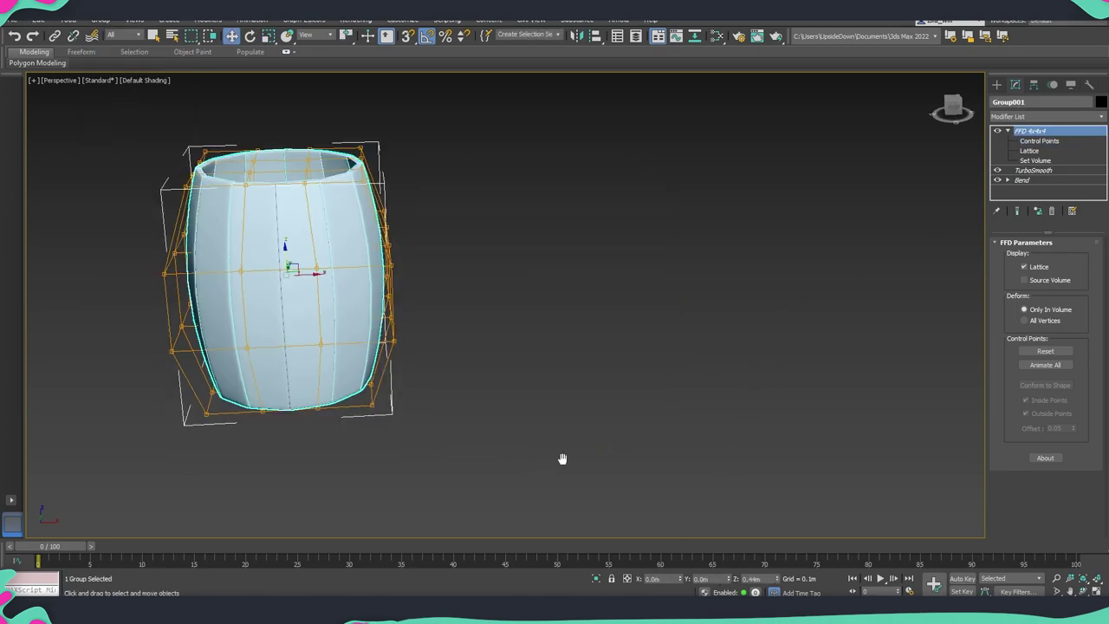
key("f")
left_click_drag(603, 440, 604, 459)
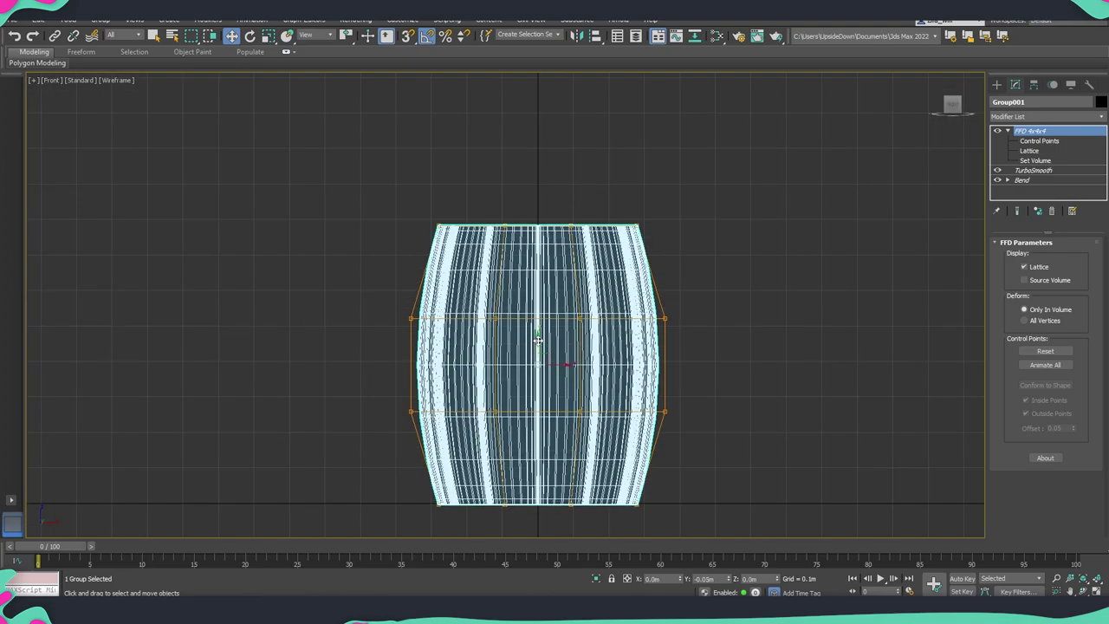
middle_click_drag(679, 394, 671, 389)
- Inspect the grouped barrel in perspective, then frame it in the top view
key("p")
mouse_move(566, 398)
middle_mouse_down("alt")
mouse_move(631, 421)
mouse_move(708, 424)
middle_mouse_up("alt")
left_click(708, 425)
left_click(482, 315)
left_click(691, 375)
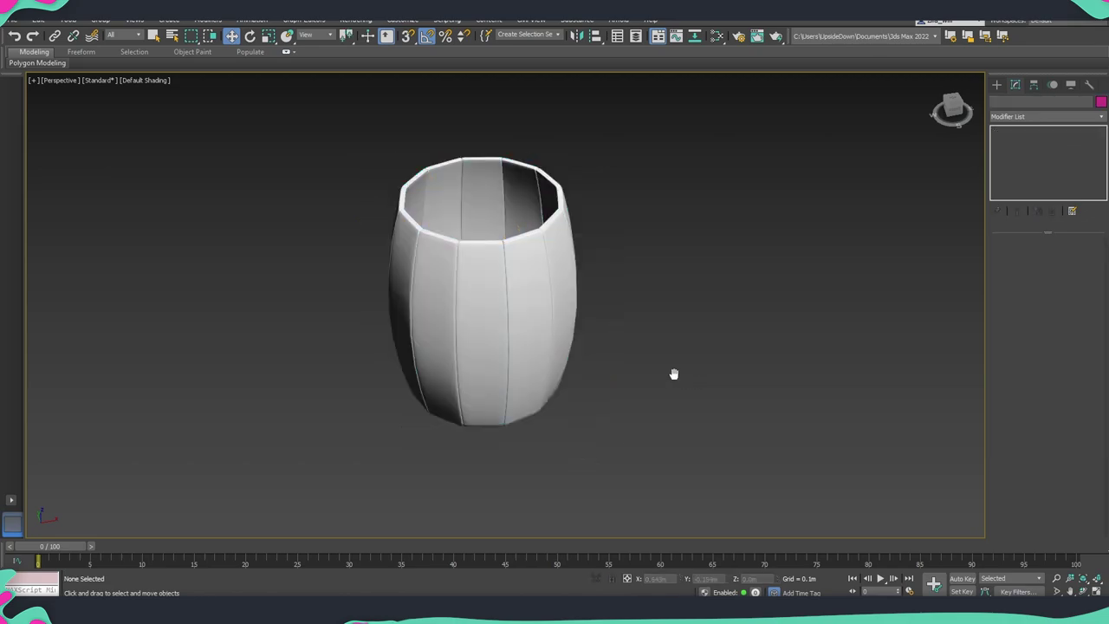
middle_click_drag(673, 373, 542, 321, "alt")
left_click(542, 321)
key("t")
key("z")
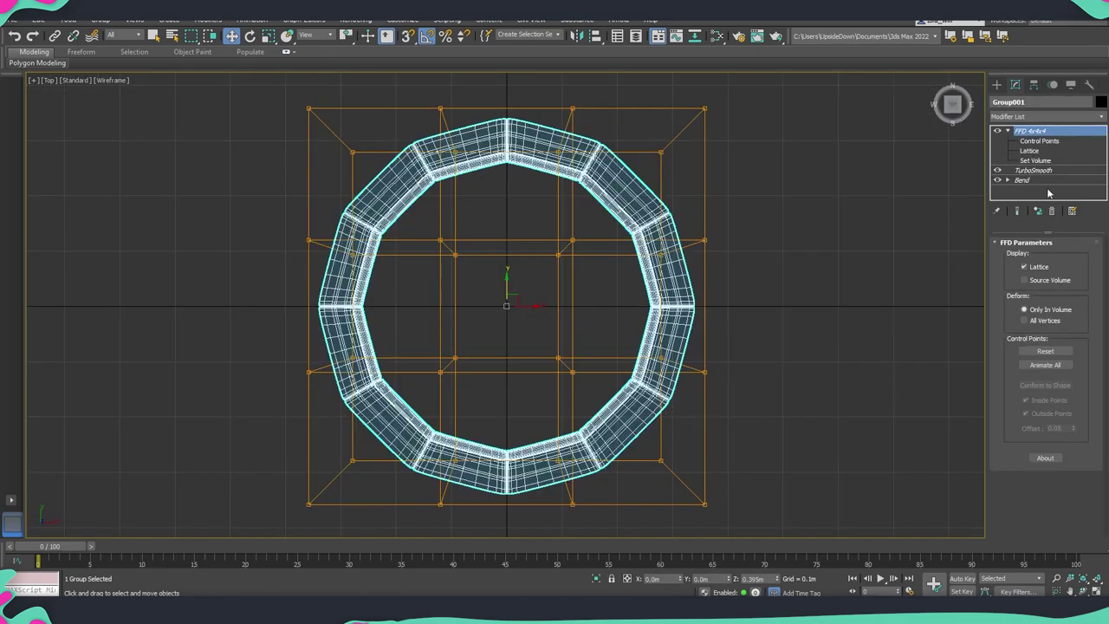
left_click(996, 84)
- Draw a cylinder disc inside the barrel rim and move it up toward the barrel top
left_click(1026, 190)
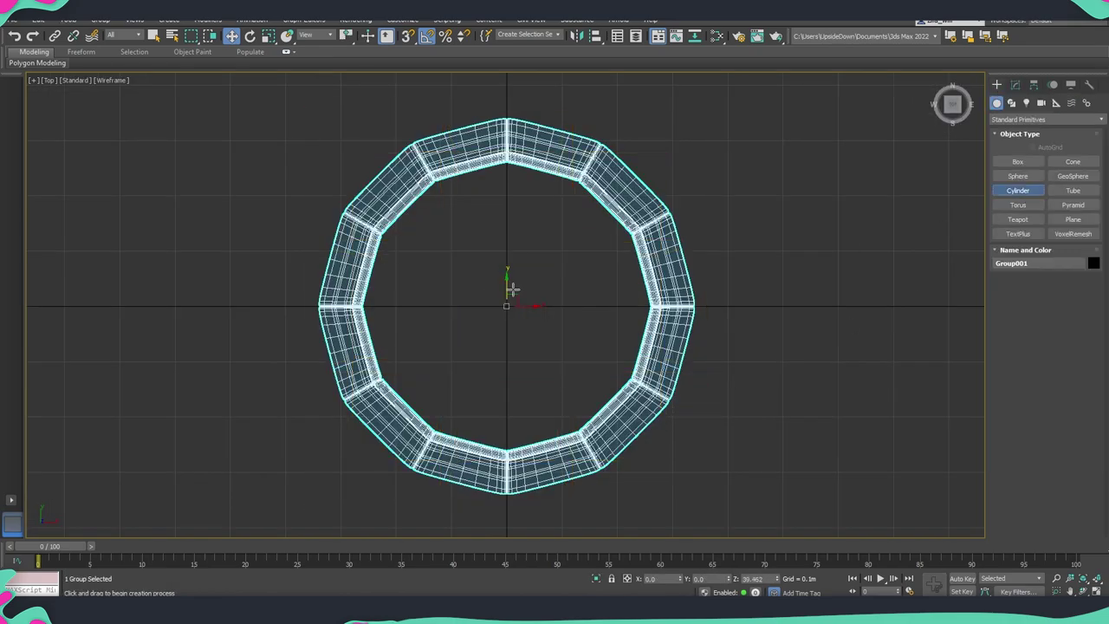
left_click_drag(506, 305, 512, 446)
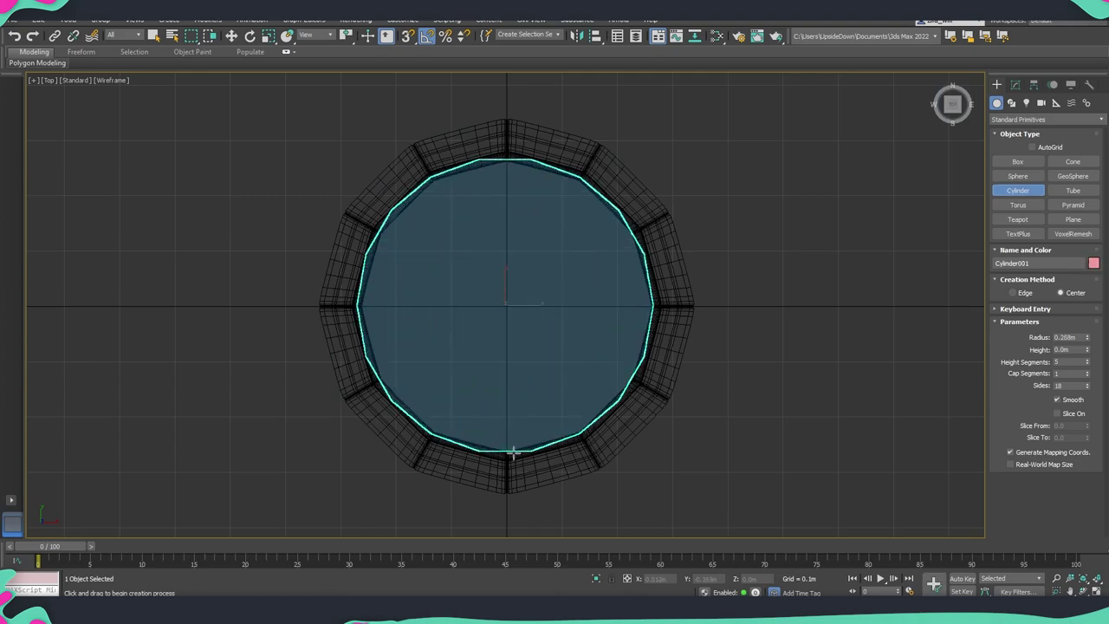
right_click(512, 441)
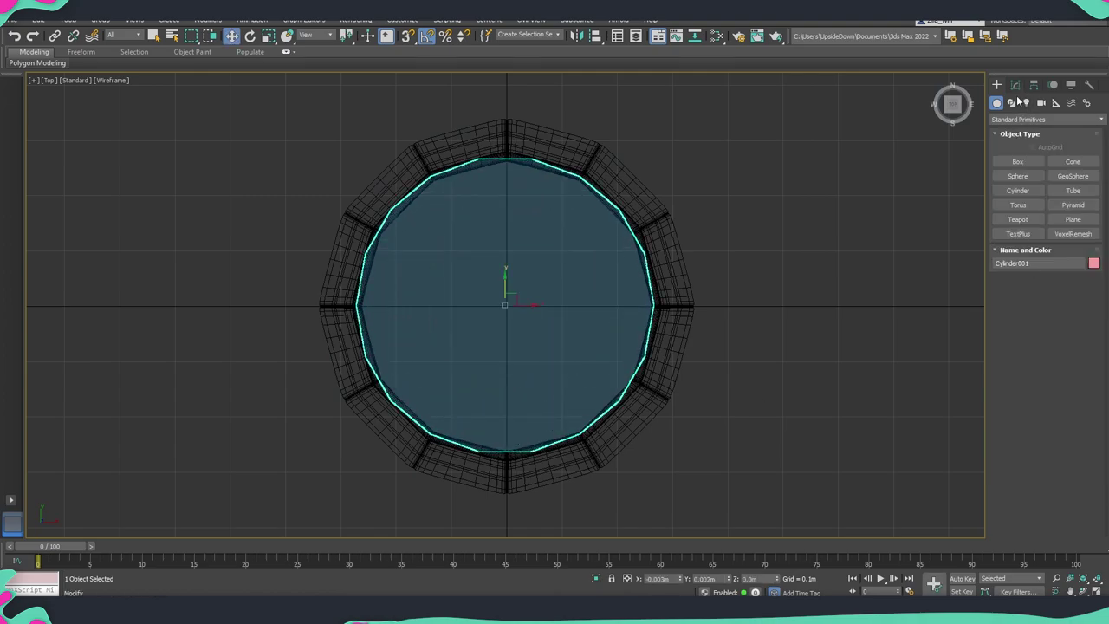
left_click(1015, 84)
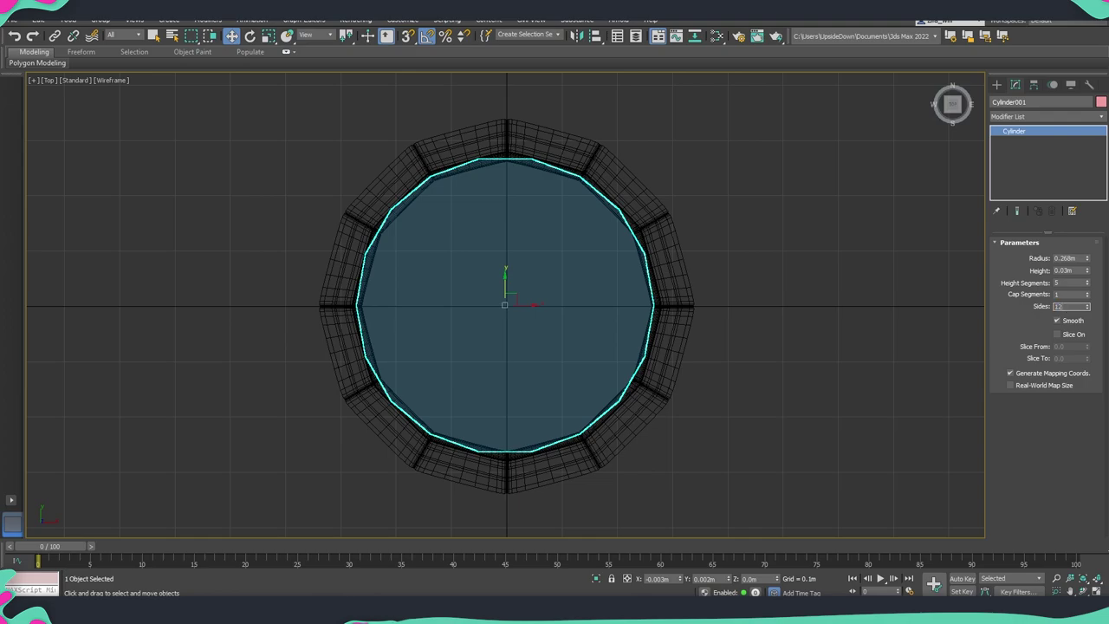
key("p")
middle_click_drag(648, 382, 557, 248, "alt")
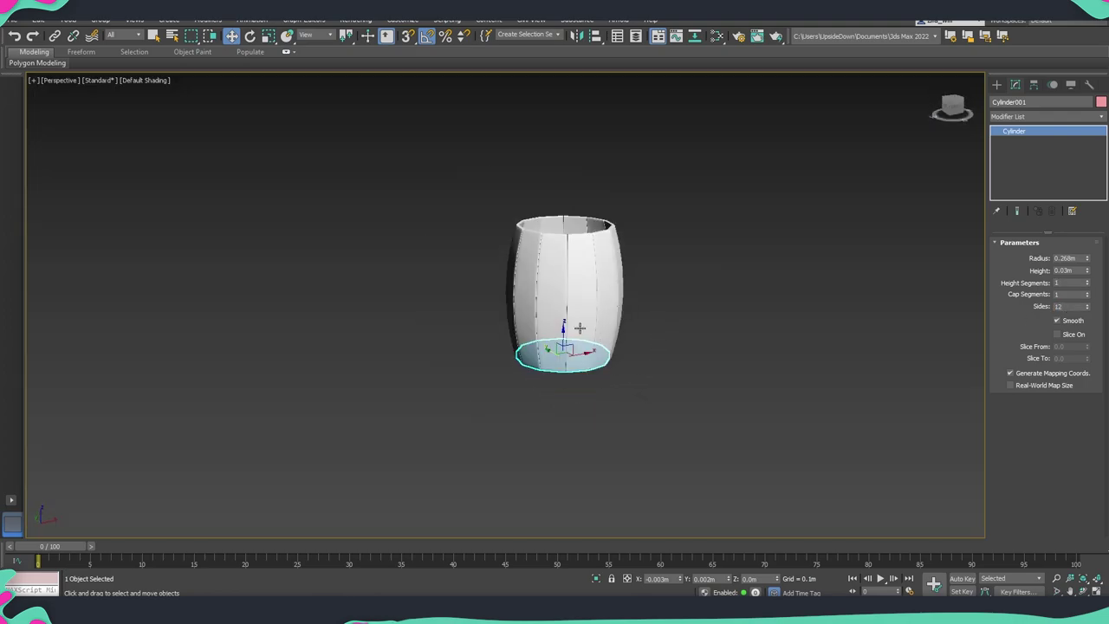
left_click_drag(557, 249, 557, 170)
key("z")
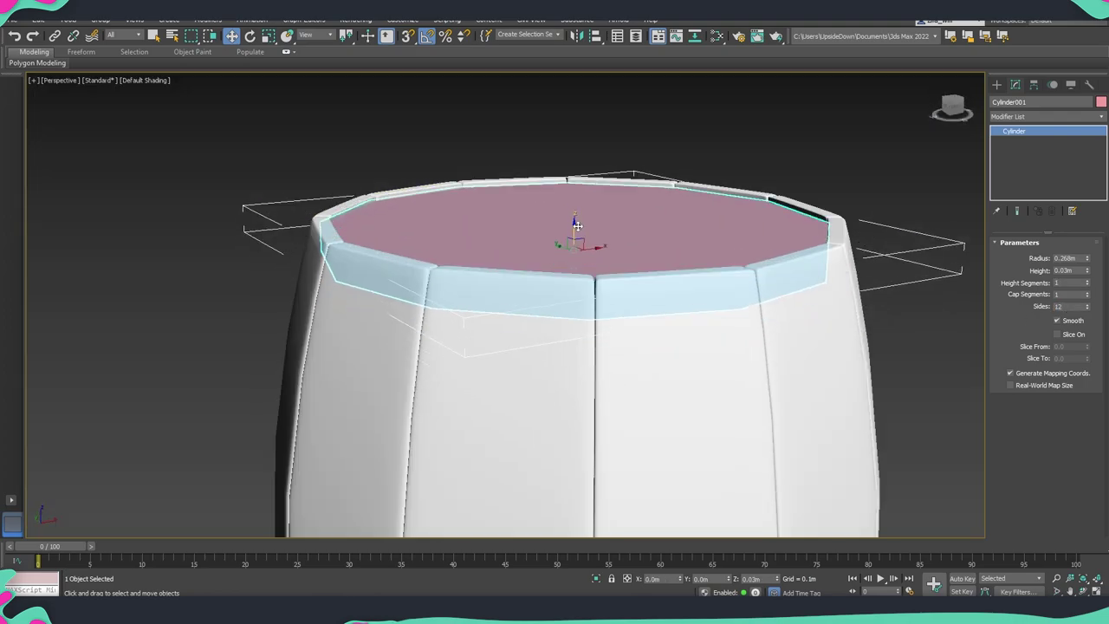
mouse_move(581, 222)
middle_mouse_down("alt")
mouse_move(578, 234)
mouse_move(702, 268)
middle_mouse_up("alt")
scroll(578, 234, "down", 2)
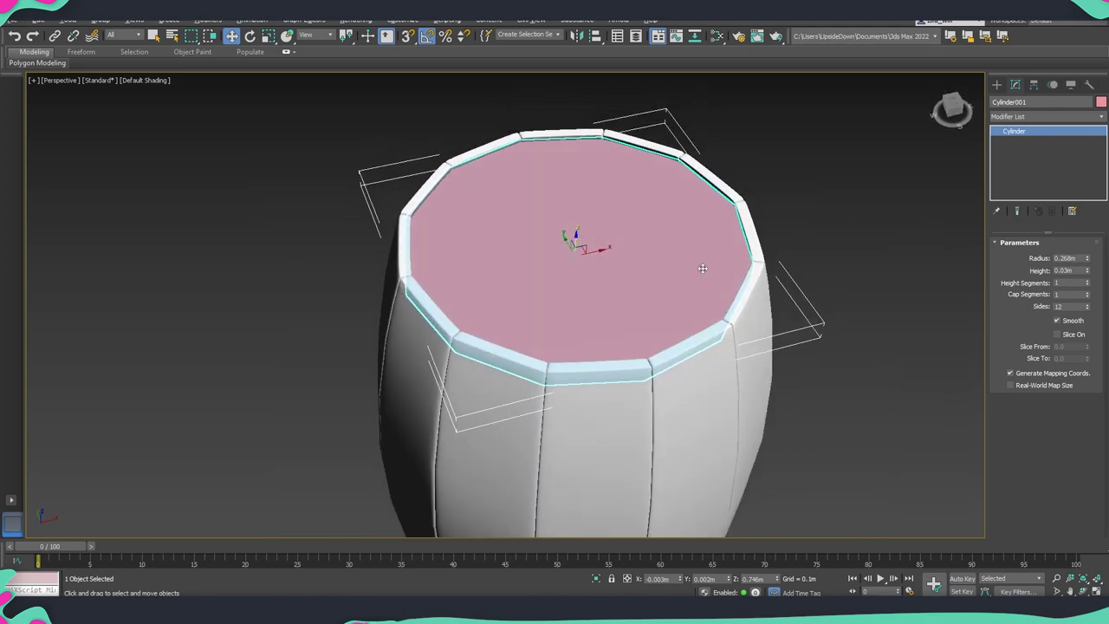
- Set the lid's radius to 0.26m and height to 0.02m, then lift it onto the rim
left_click(1065, 274)
key("shift+z")
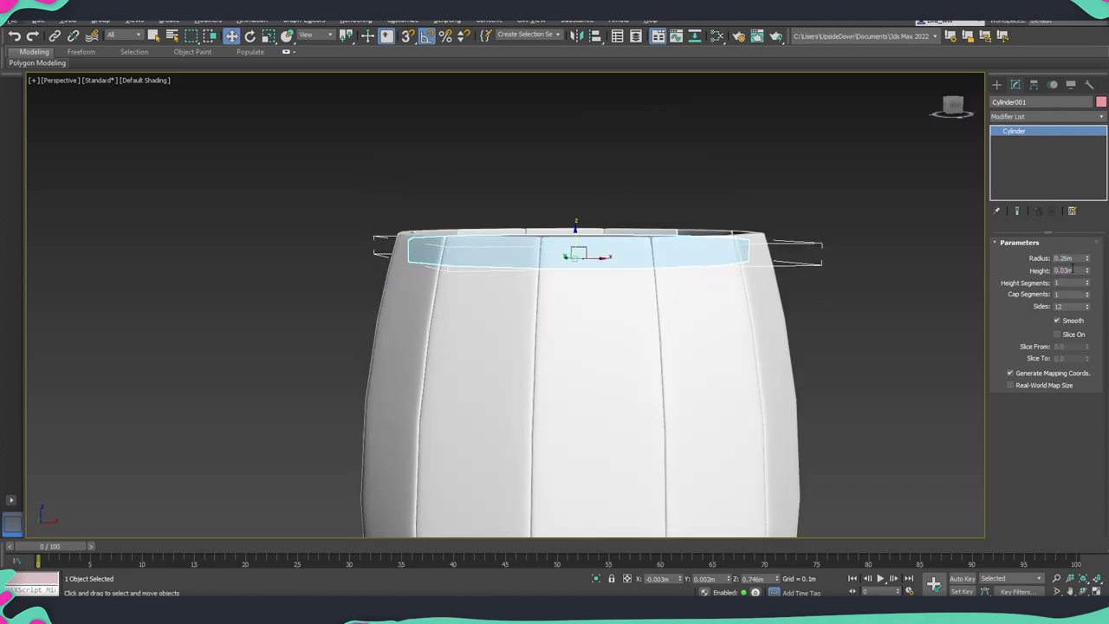
middle_click_drag(768, 315, 840, 278, "alt")
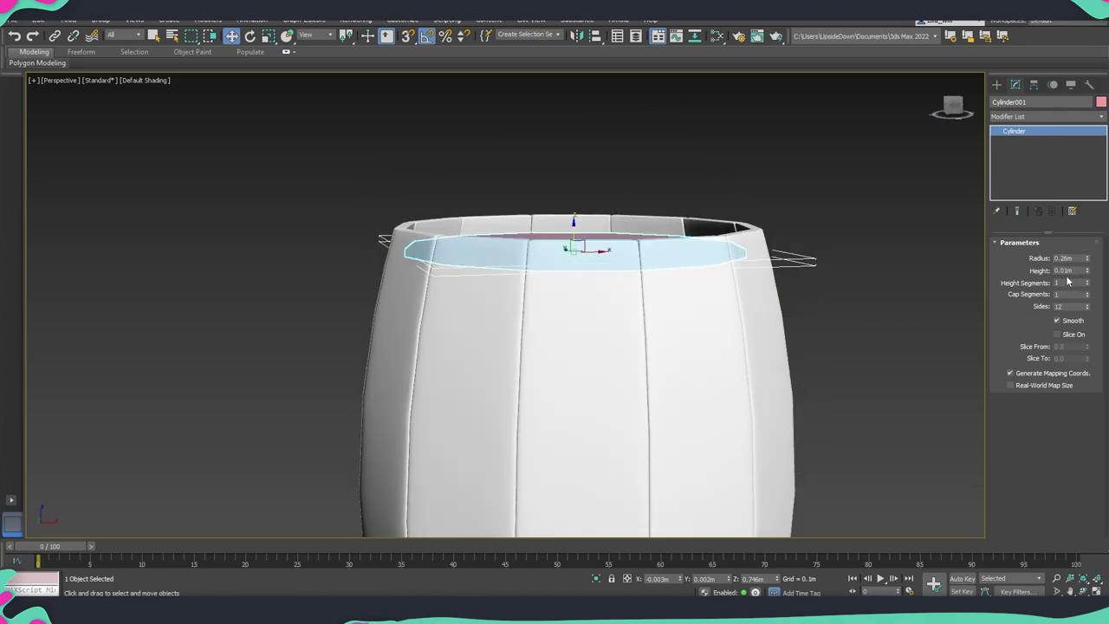
key("Return")
scroll(598, 238, "up", 2)
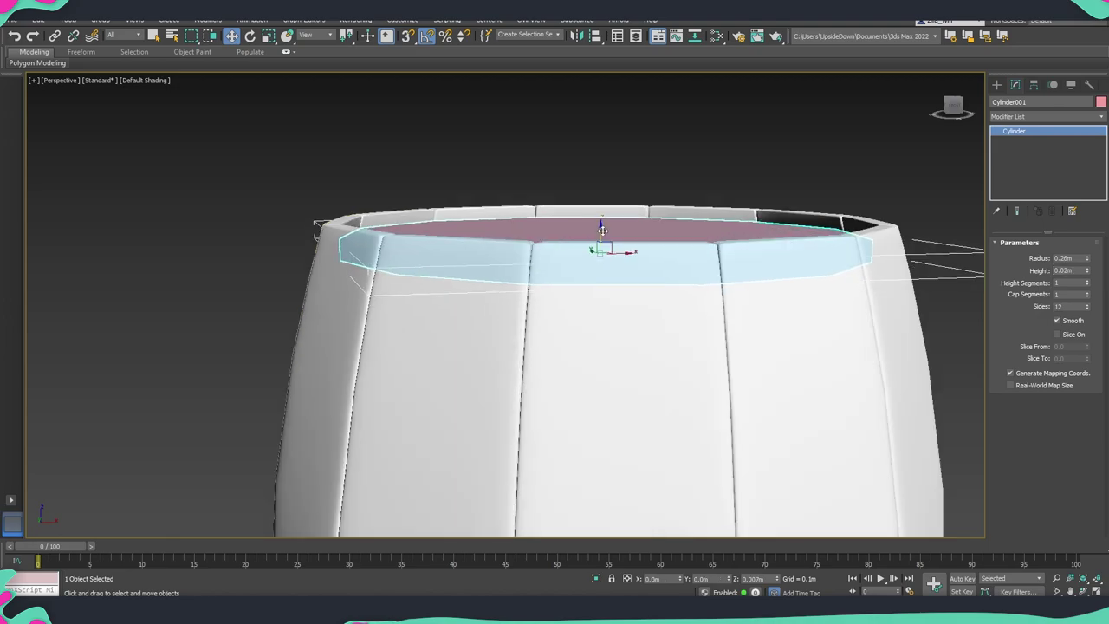
left_click_drag(600, 235, 604, 225)
middle_click_drag(605, 225, 615, 234, "alt")
- Convert the barrel's cap to an editable poly and reselect it
right_click(615, 234)
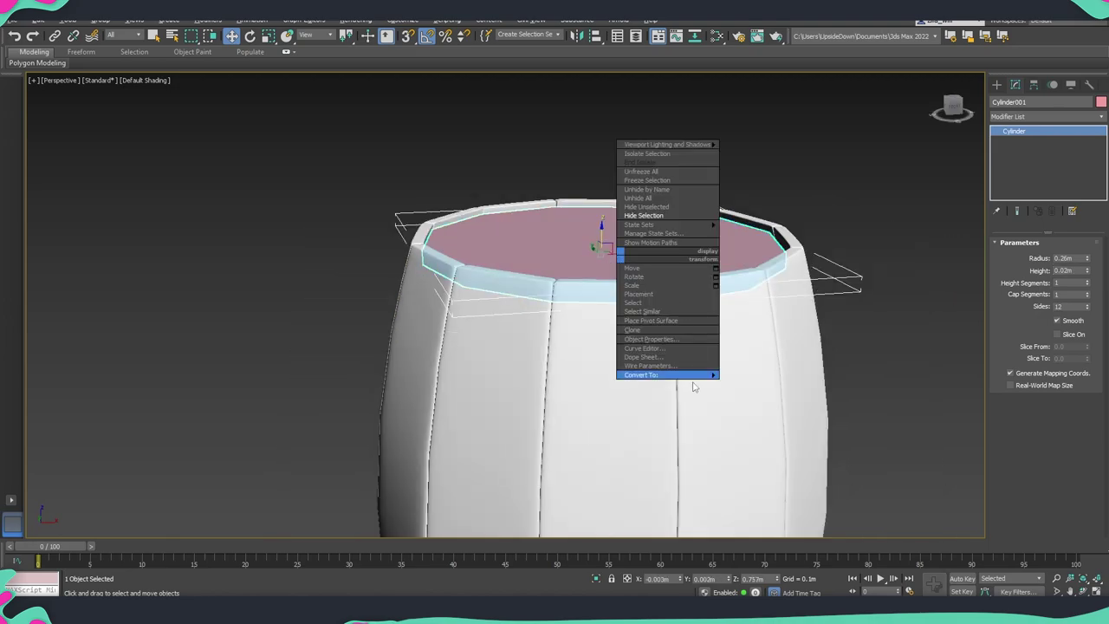
left_click(755, 379)
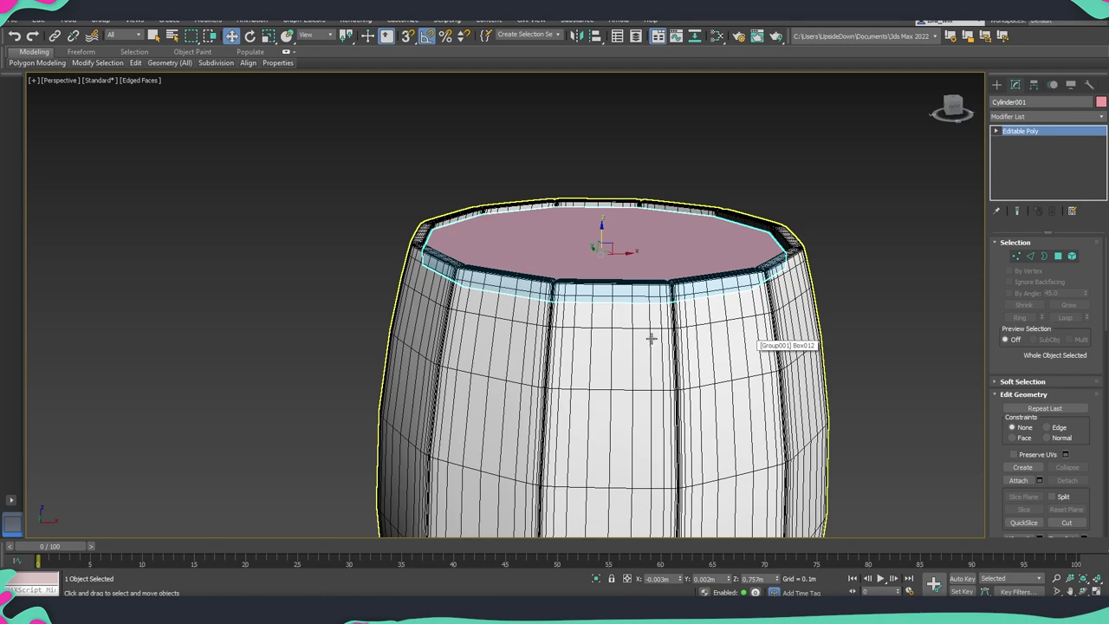
middle_click_drag(651, 334, 863, 362, "alt")
left_click(863, 361)
left_click(564, 250)
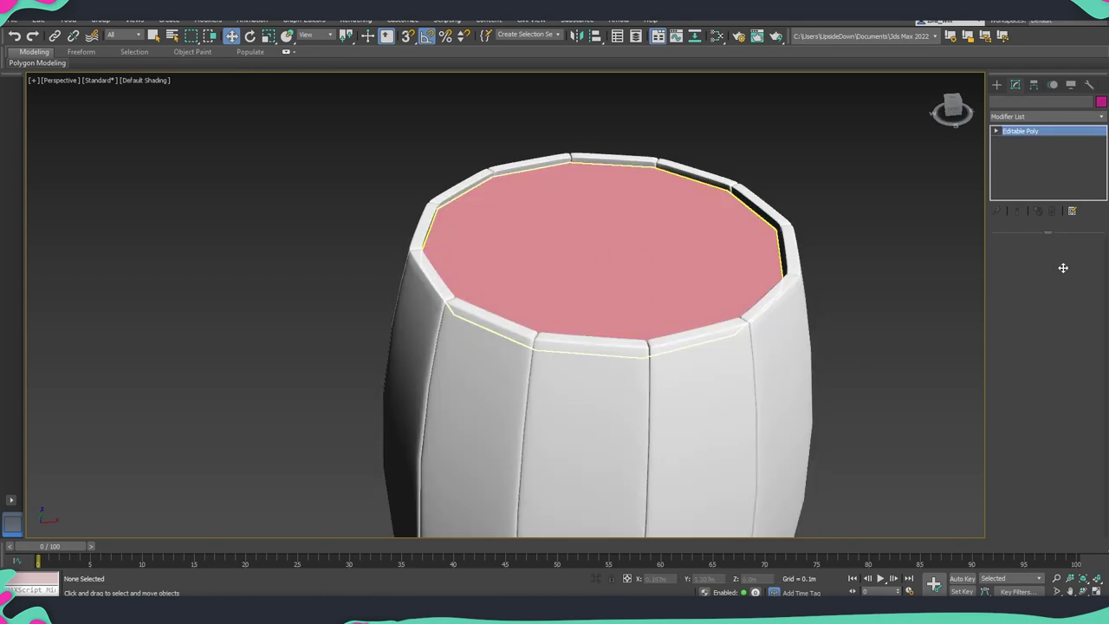
- Shift-drag the cap upward to clone a copy of it
middle_click_drag(685, 281, 600, 240, "alt")
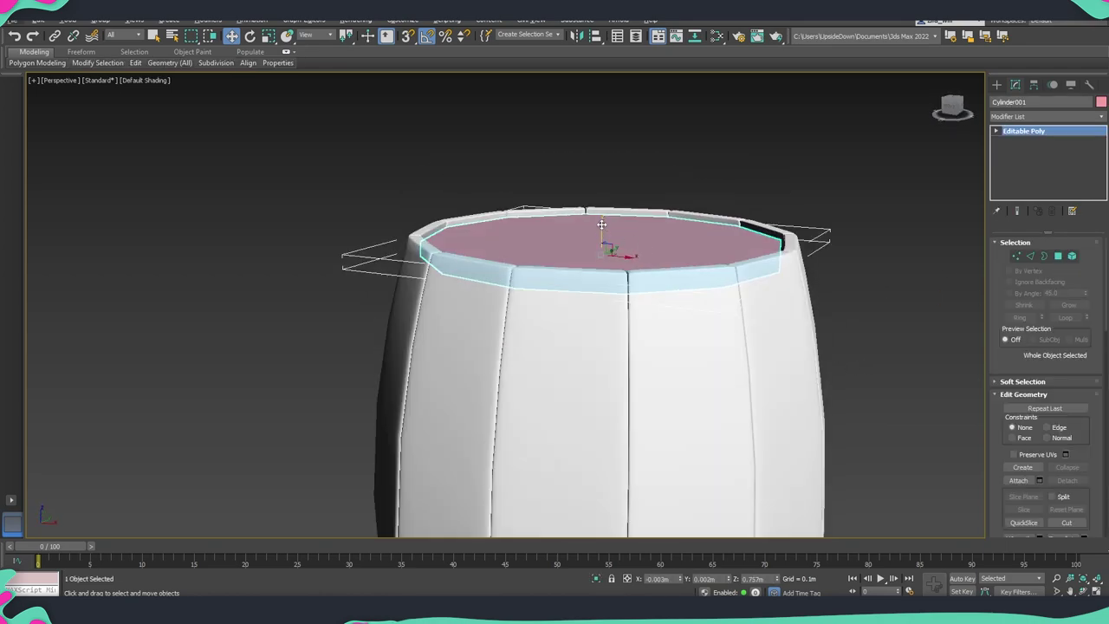
left_click_drag(602, 223, 603, 207, "shift")
left_click(586, 351)
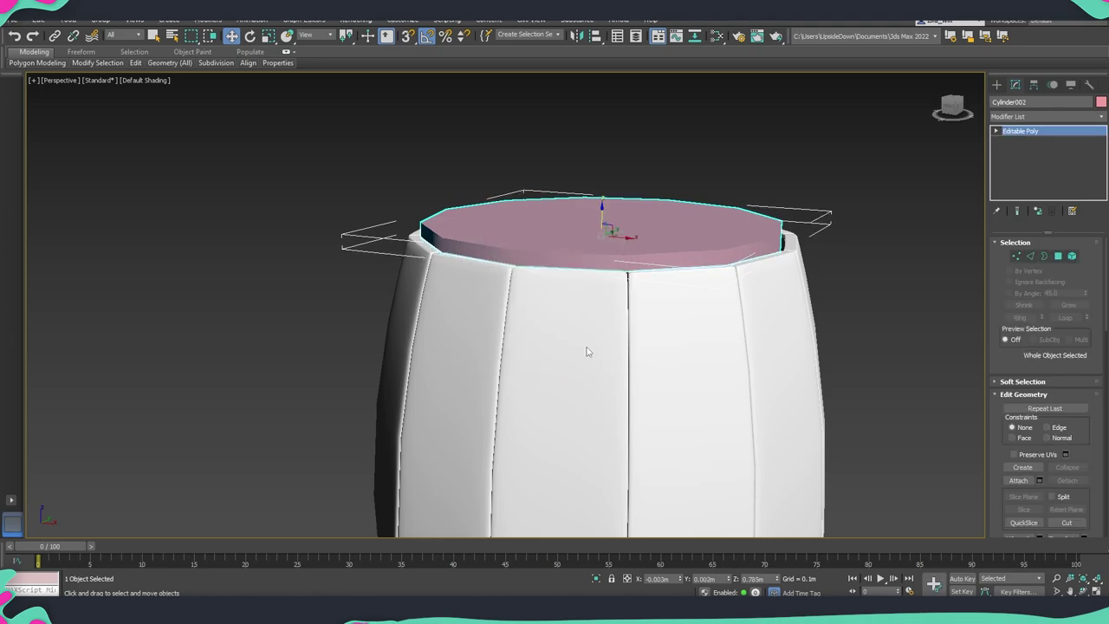
- Scale the copied cap down into a small central disc and view it in wireframe
middle_click_drag(592, 249, 597, 286, "alt")
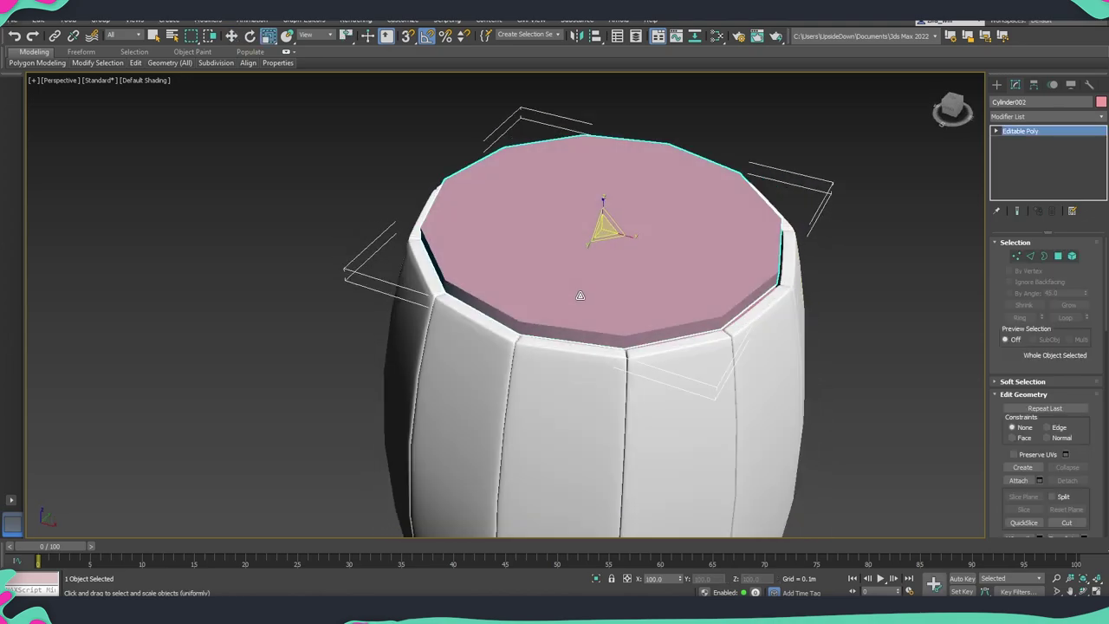
key("r")
left_click_drag(605, 227, 485, 186)
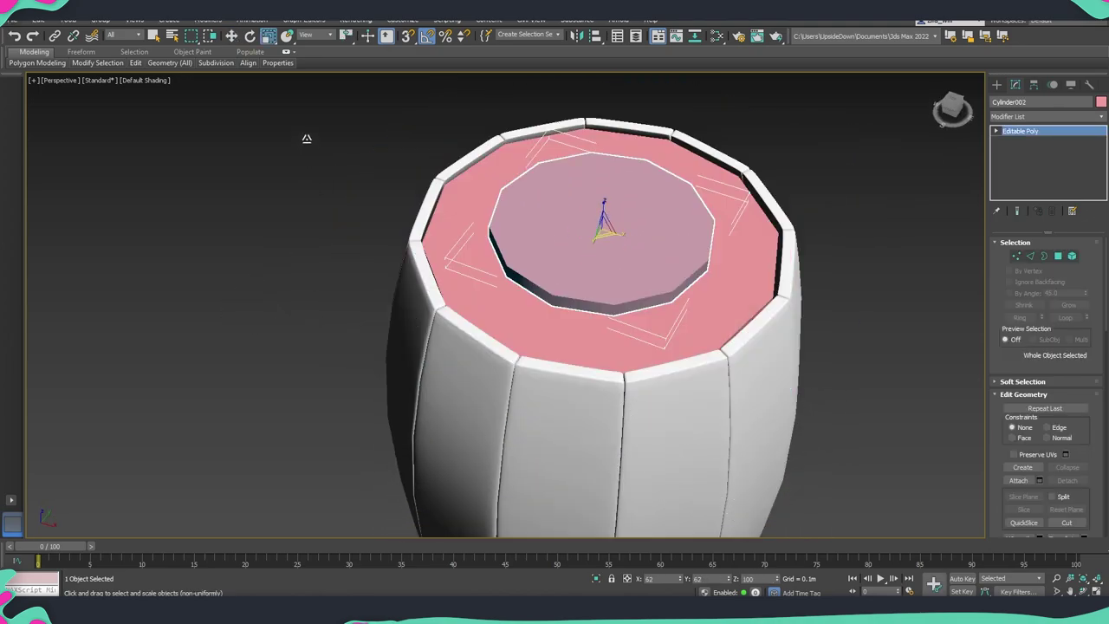
left_click_drag(605, 238, 594, 228)
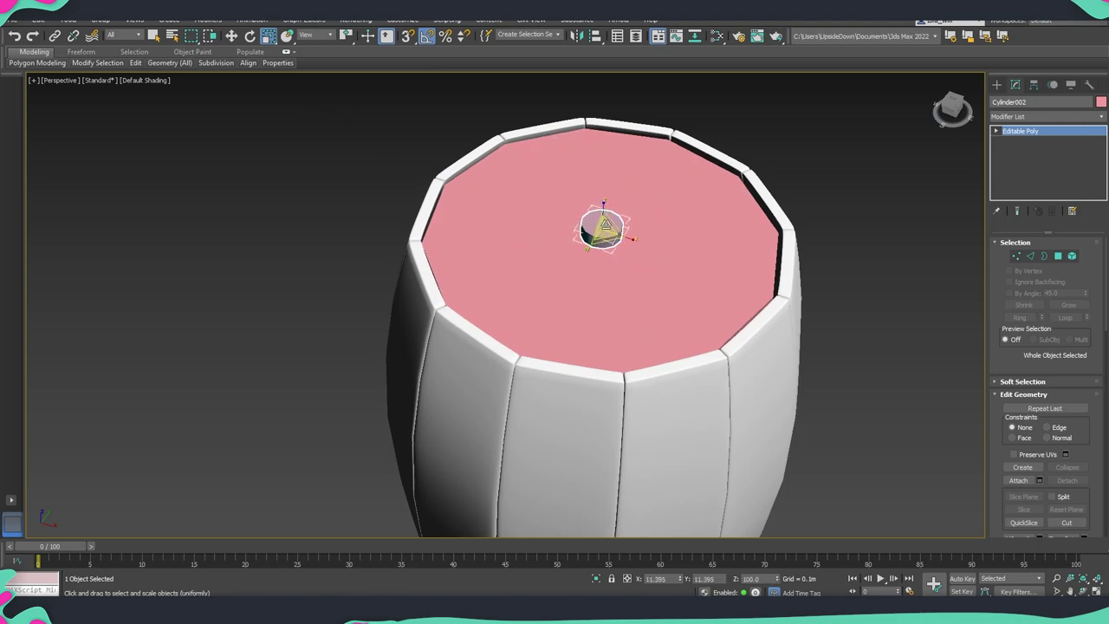
scroll(594, 228, "up", 4)
middle_click_drag(595, 228, 602, 210, "alt")
key("F3")
- Select the small disc's top polygon with Edged Faces on and convert it to its border edges
key("4")
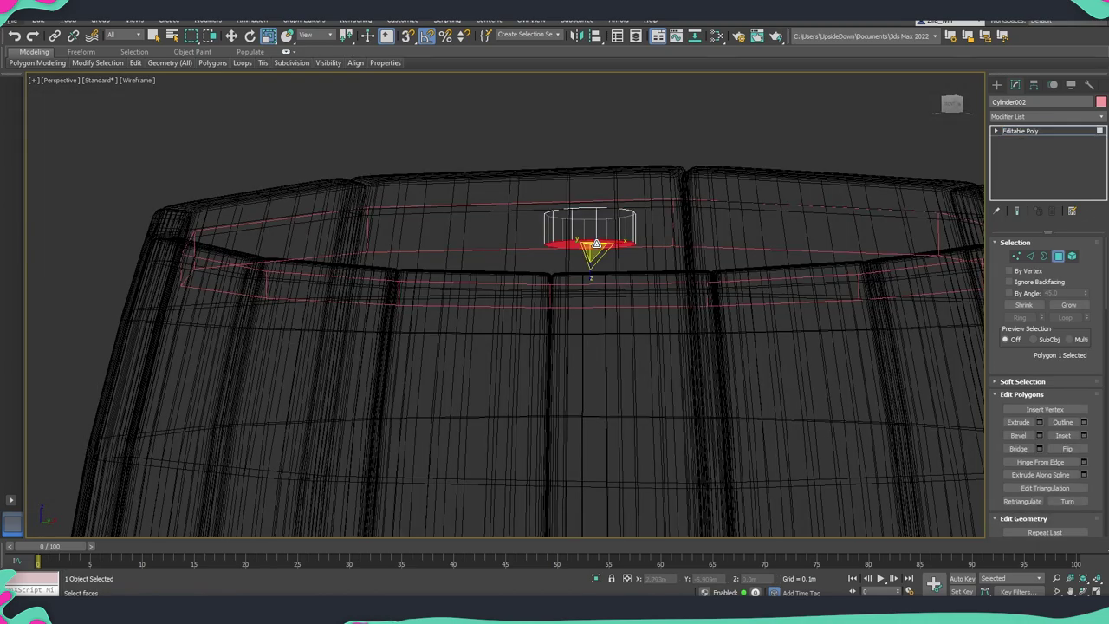
mouse_move(589, 251)
middle_mouse_down("alt")
mouse_move(630, 306)
mouse_move(593, 236)
middle_mouse_up("alt")
key("F3")
left_click(596, 282)
key("F4")
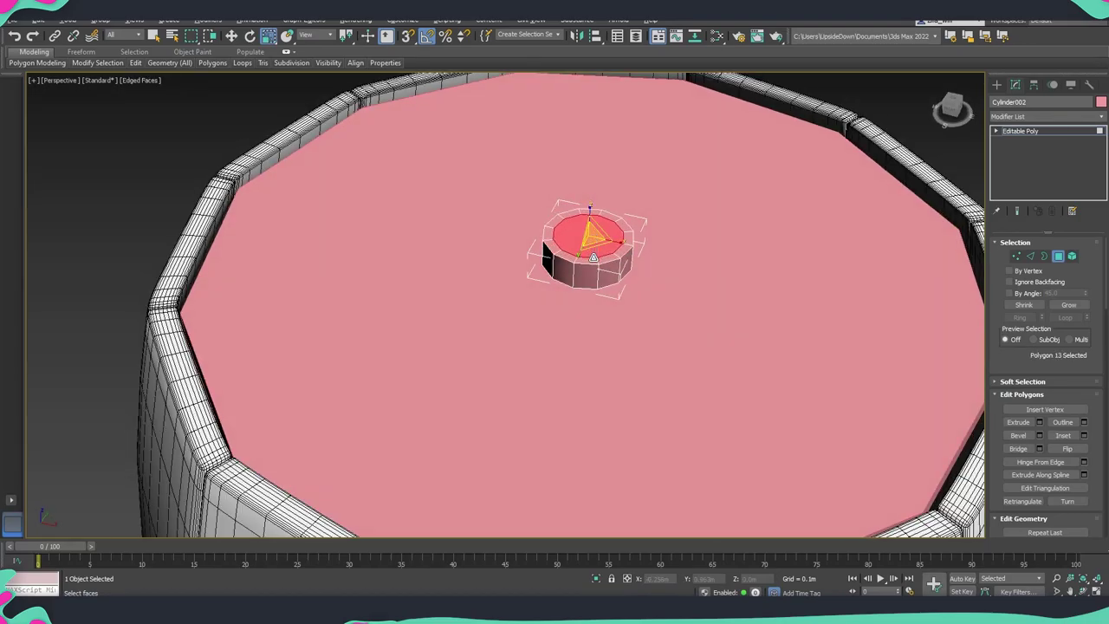
scroll(584, 251, "up", 3)
key("w")
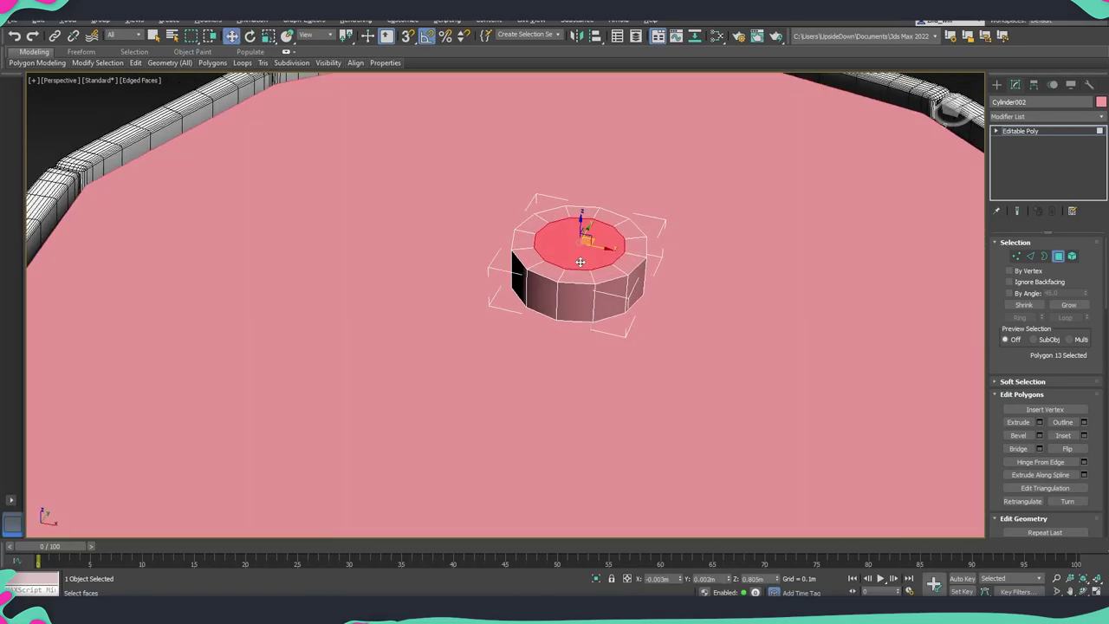
mouse_move(586, 251)
middle_mouse_down("alt")
mouse_move(581, 221)
mouse_move(580, 271)
middle_mouse_up("alt")
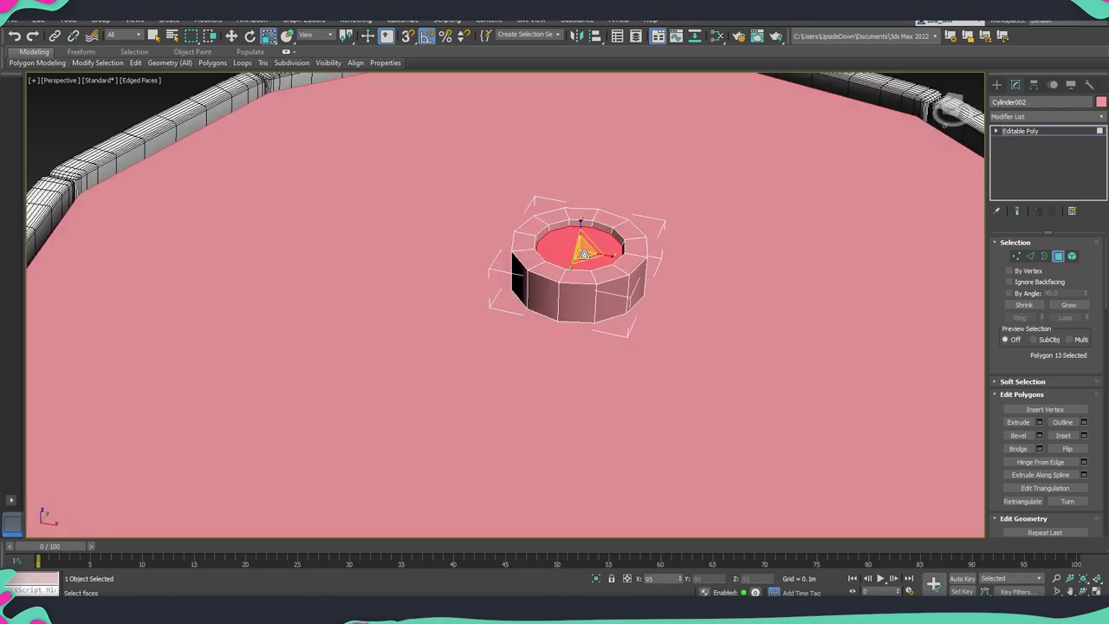
key("2")
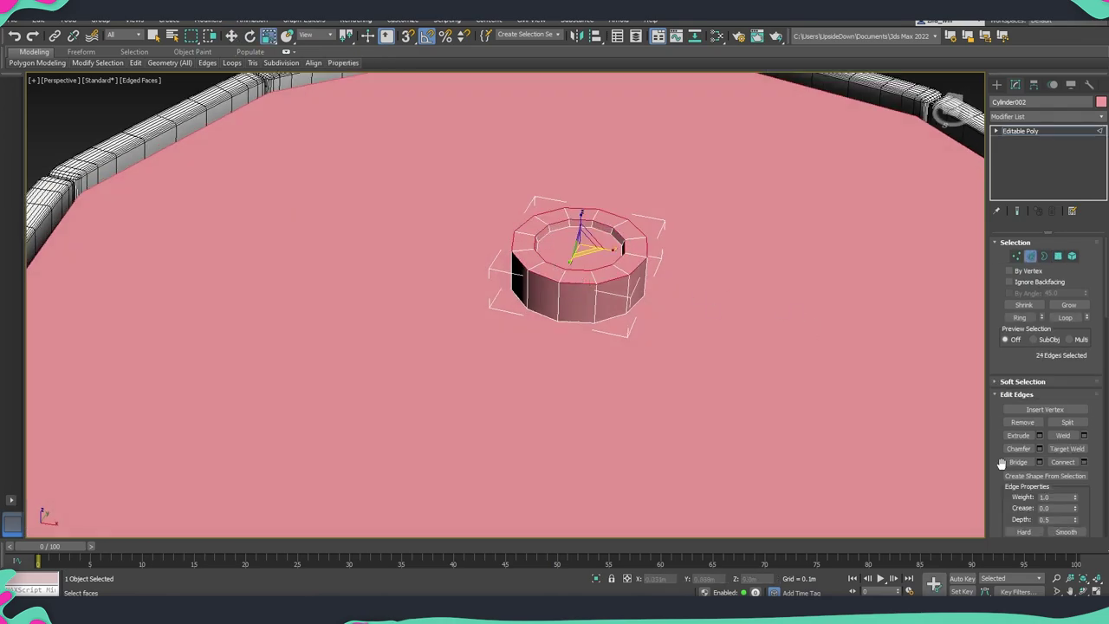
- Extrude the disc's rim edges with a 0.002m width
key("4")
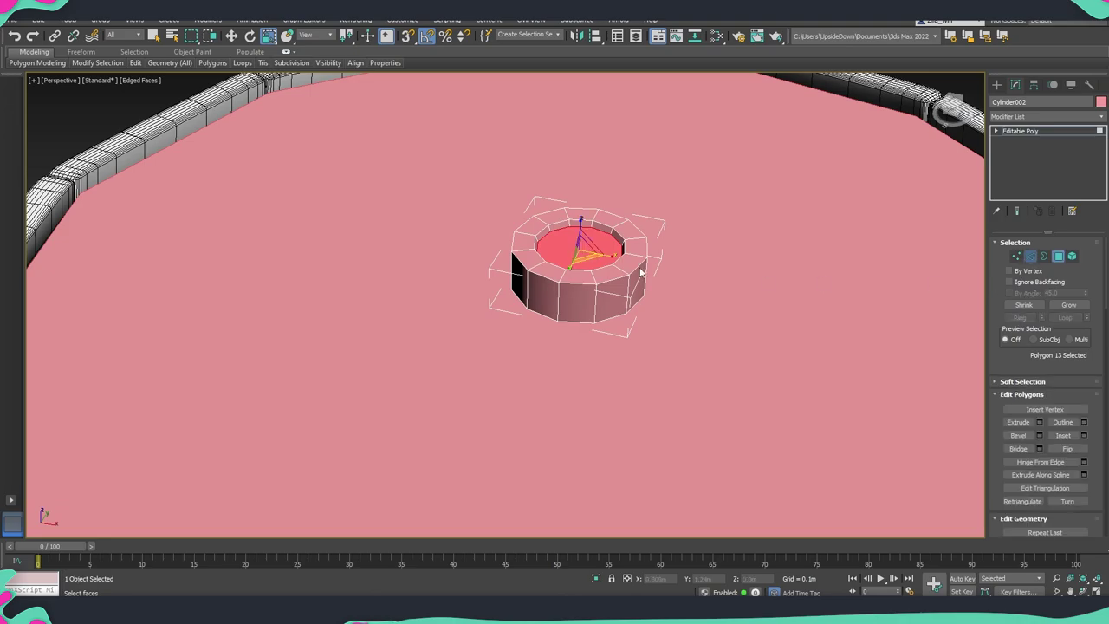
key("2")
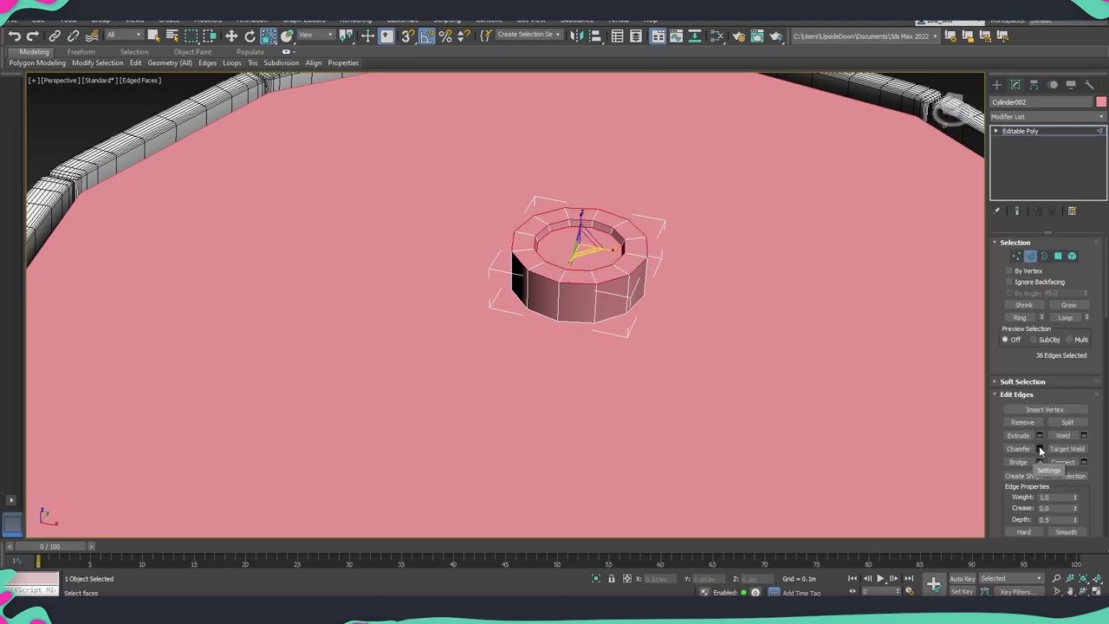
key("shift+e")
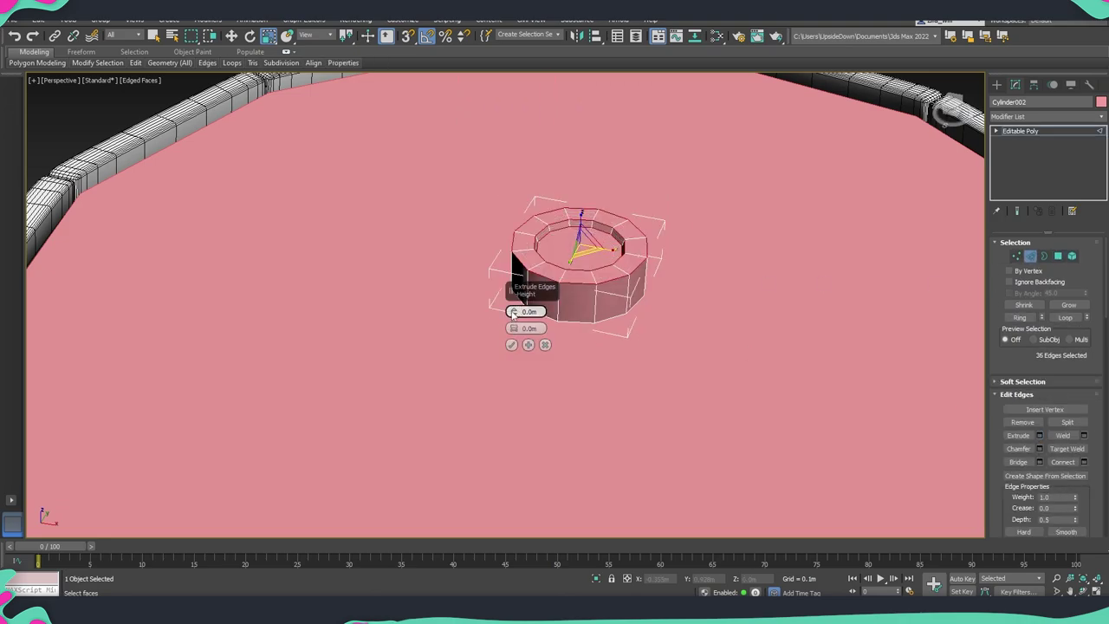
scroll(519, 308, "up", 2)
scroll(515, 322, "up", 2)
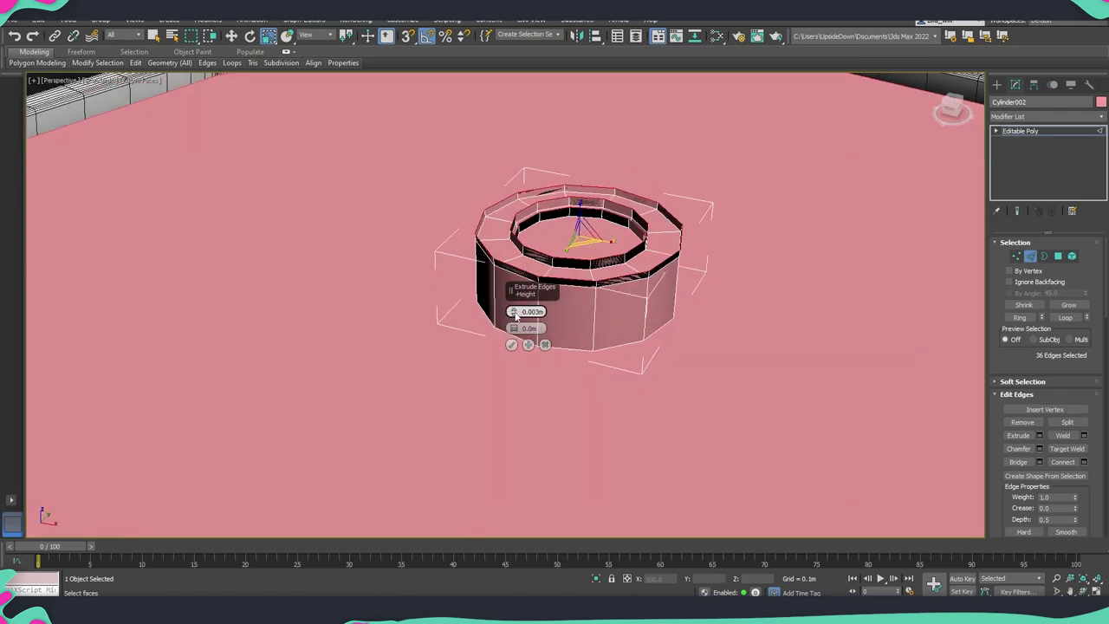
left_click_drag(513, 330, 513, 327)
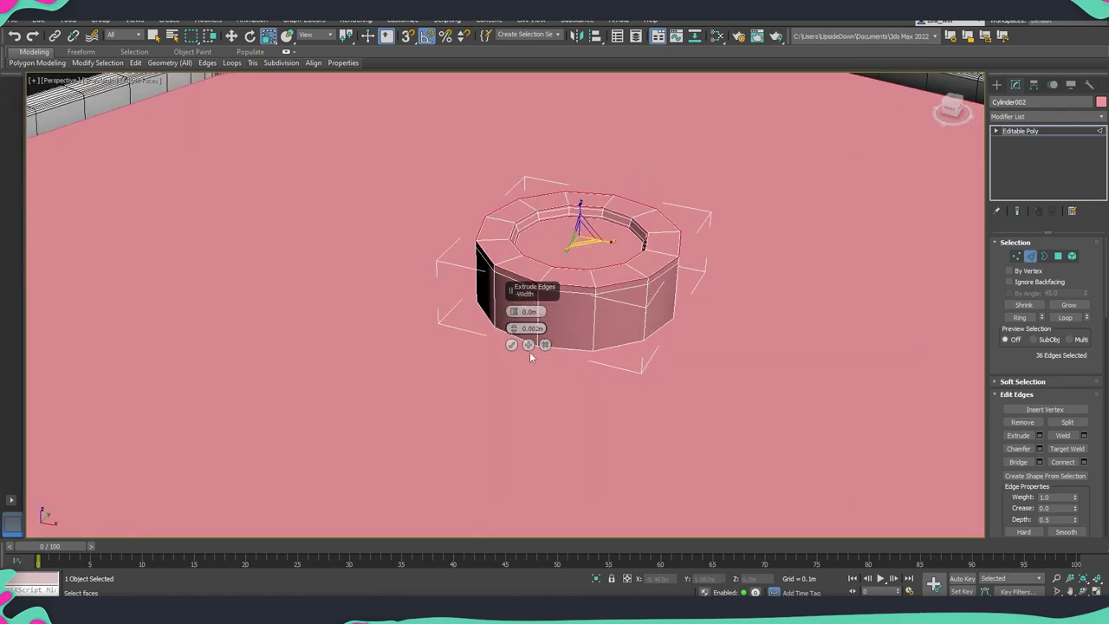
left_click(511, 345)
- Reset the disc's XForm and collapse it back to an editable poly
left_click(1089, 84)
left_click(1045, 225)
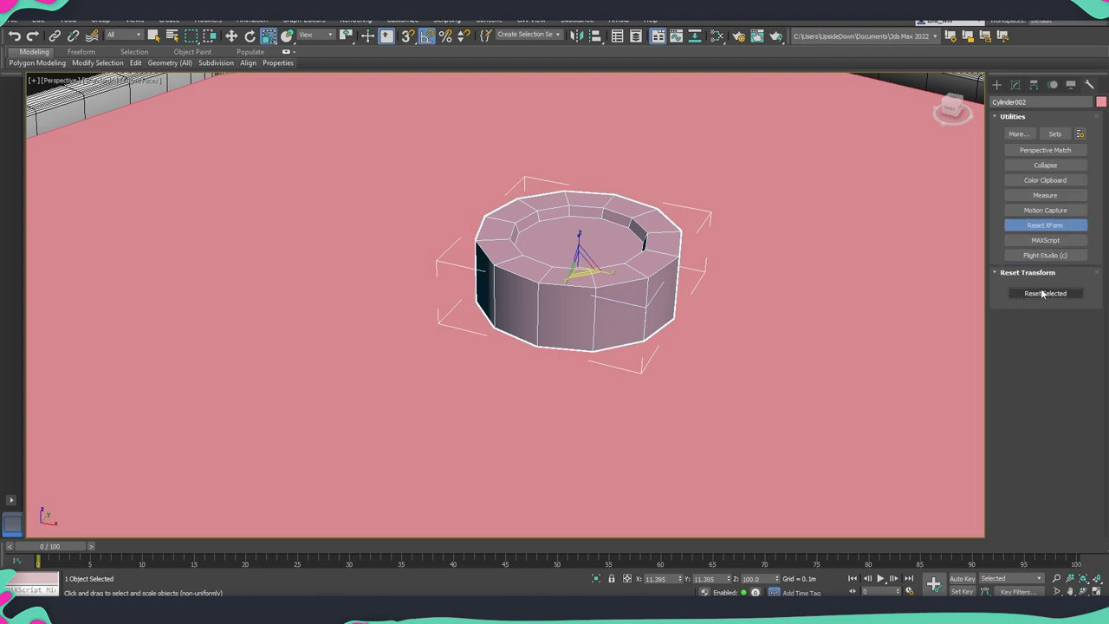
left_click(1045, 293)
right_click(684, 260)
left_click(814, 387)
- Re-extrude the rim edges with height 0 and width 0.002m
key("2")
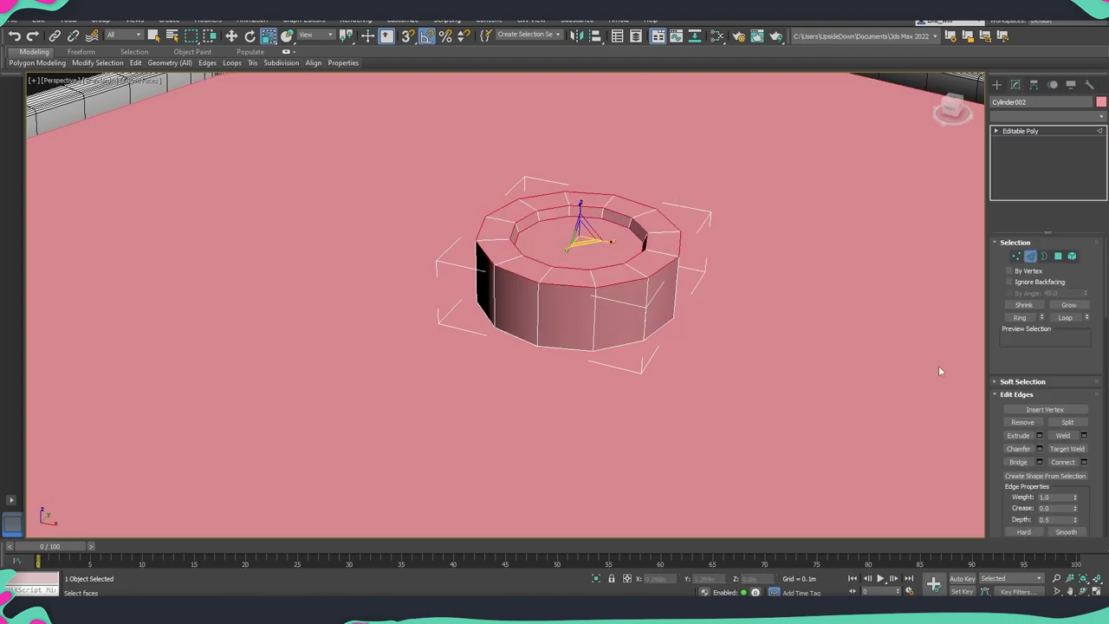
left_click(1039, 448)
left_click(527, 358)
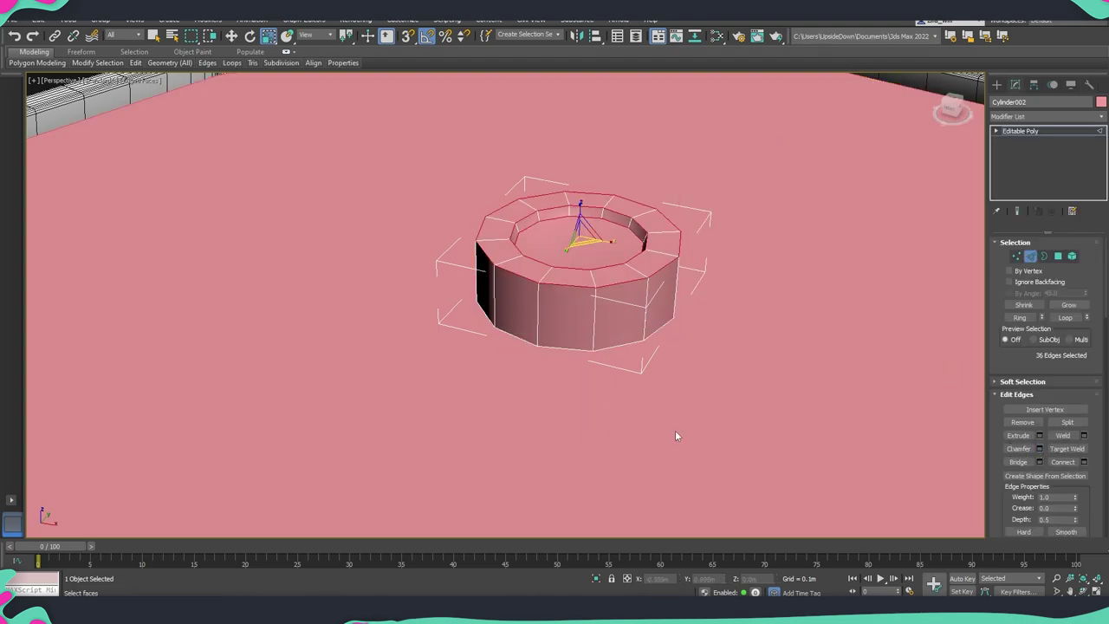
left_click(1039, 435)
right_click(513, 313)
right_click(513, 330)
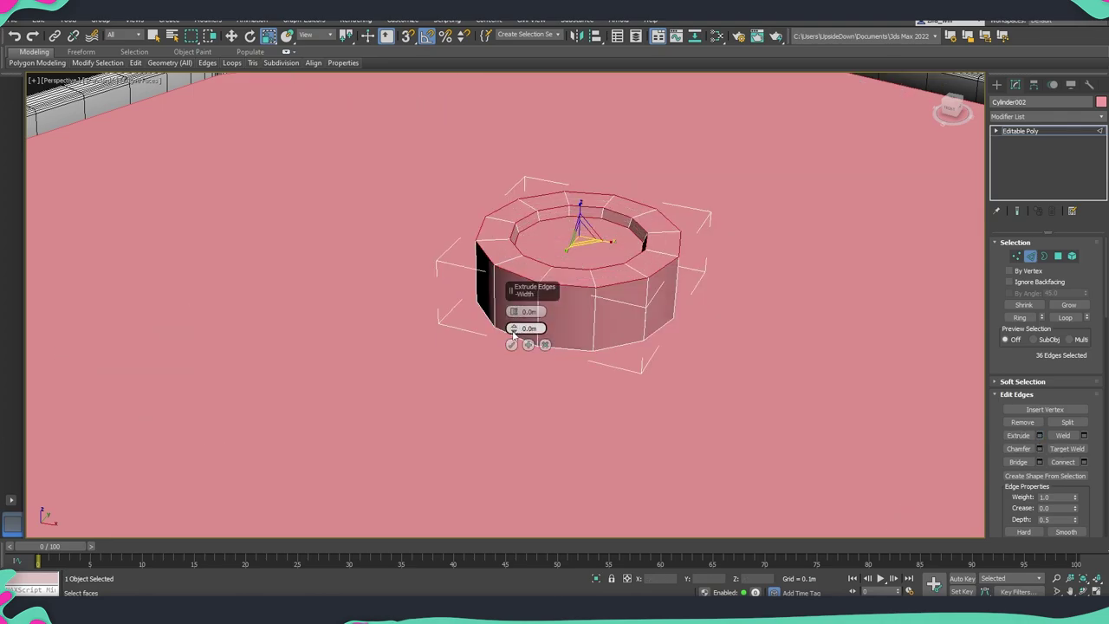
left_click_drag(513, 329, 513, 330)
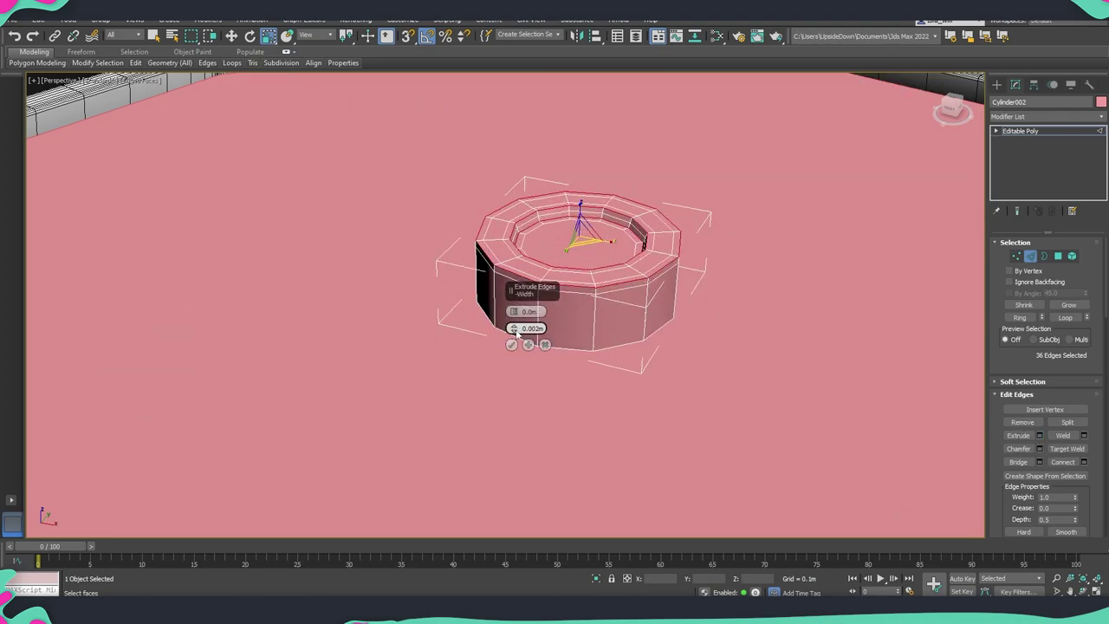
left_click(1046, 117)
scroll(1027, 364, "down", 5)
- Add TurboSmooth to the disc and assign white PBR Material #25 to the cap and disc
left_click(1024, 393)
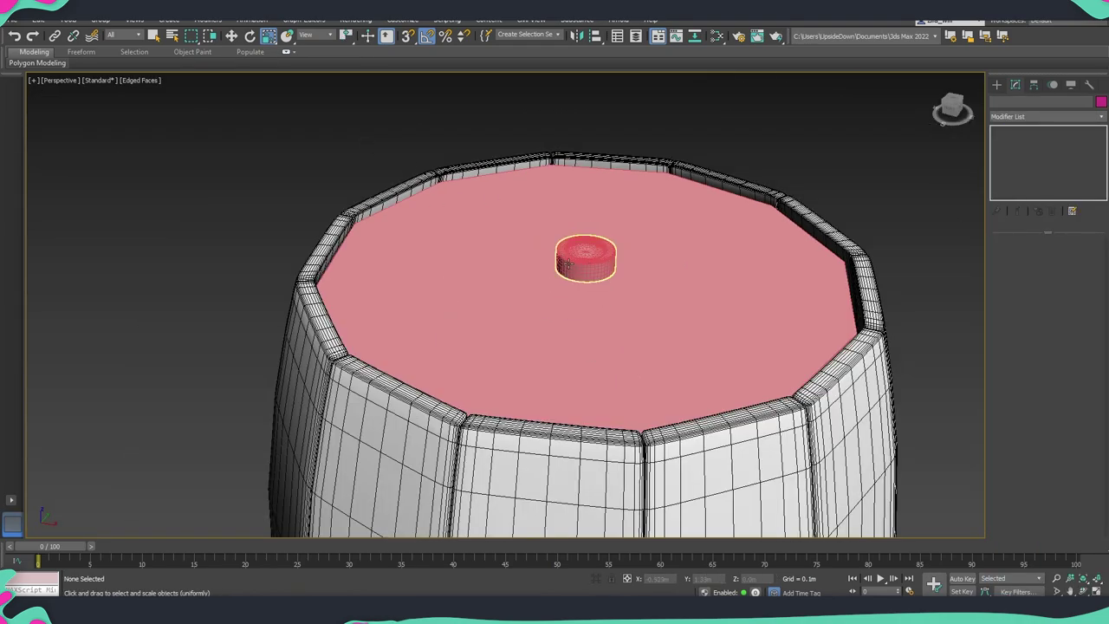
key("m")
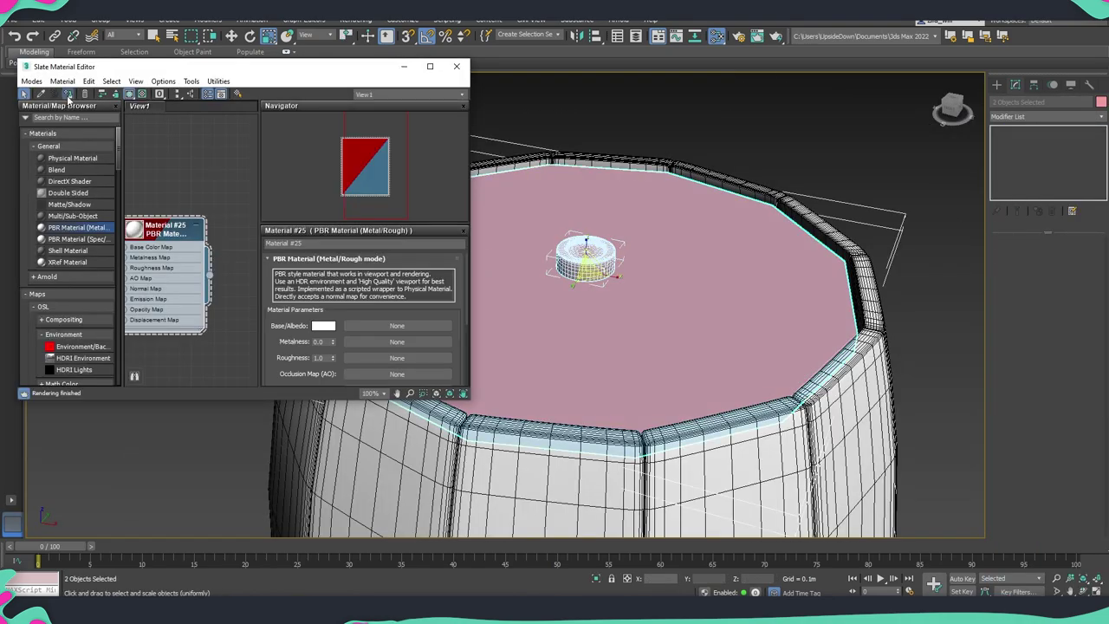
left_click(68, 97)
left_click(457, 66)
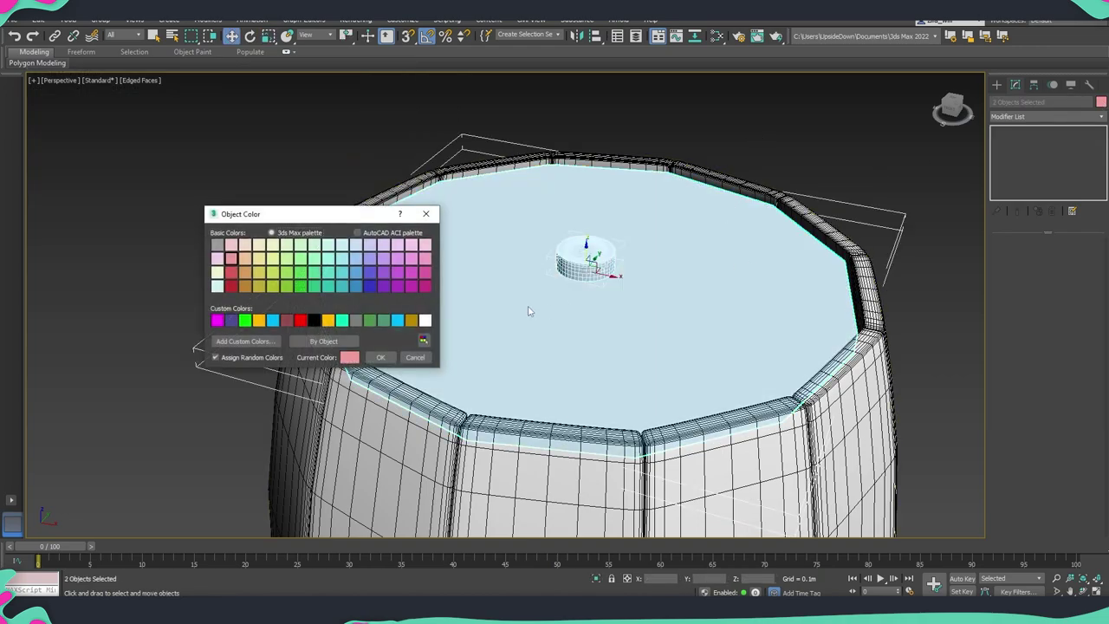
left_click(380, 357)
- Select the small disc, then reframe the view and select the barrel's top cap
left_click(394, 153)
left_click(582, 264)
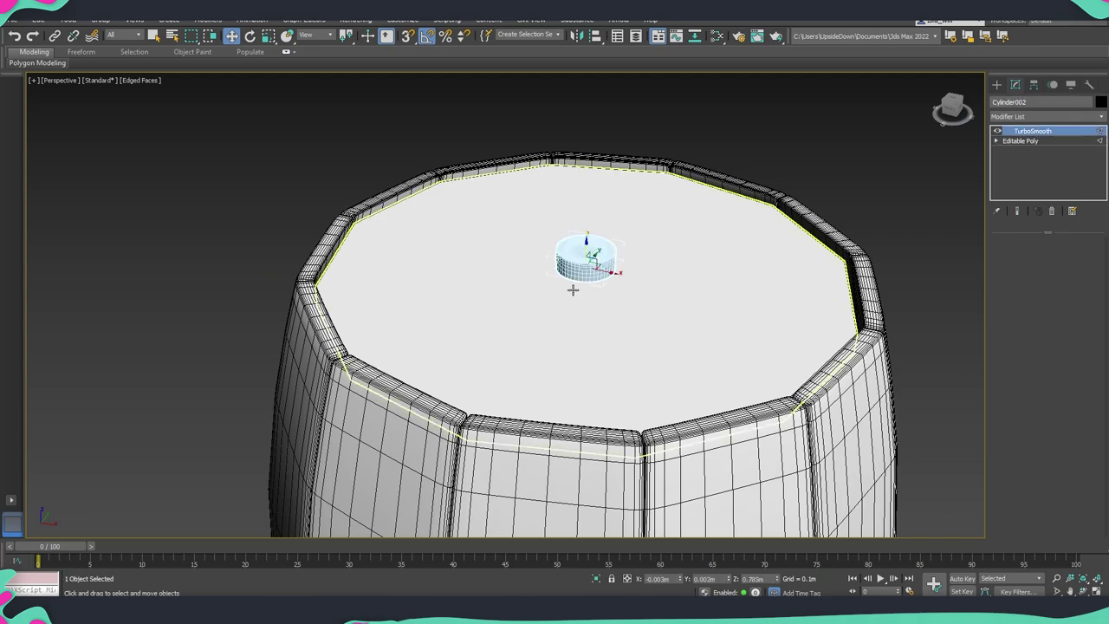
mouse_move(574, 287)
middle_mouse_down("alt")
mouse_move(587, 256)
mouse_move(576, 354)
middle_mouse_up("alt")
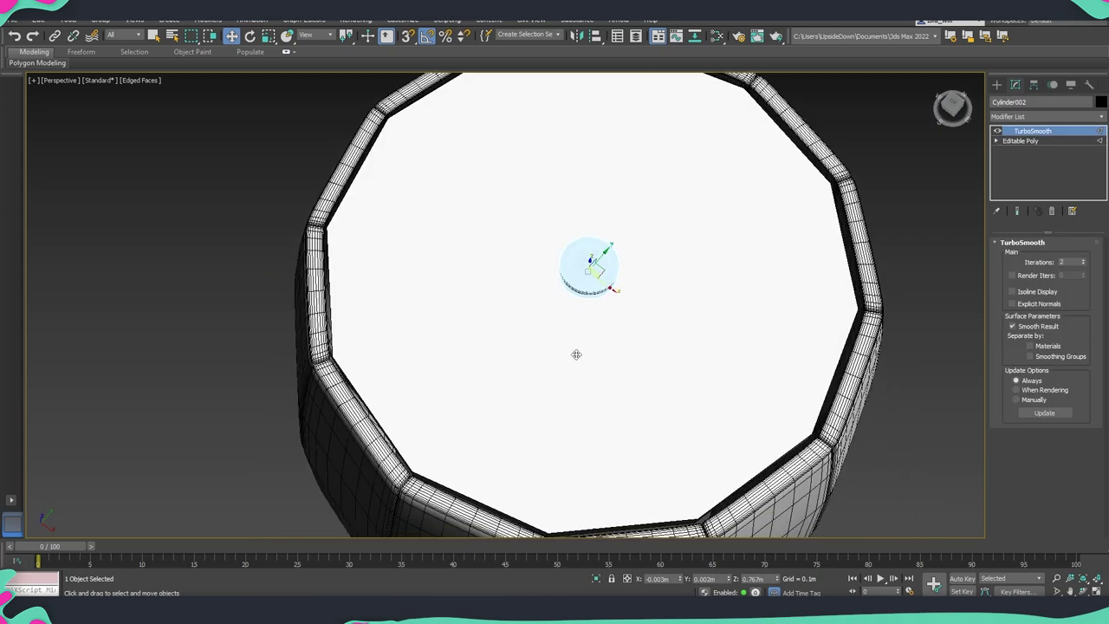
scroll(695, 458, "down", 3)
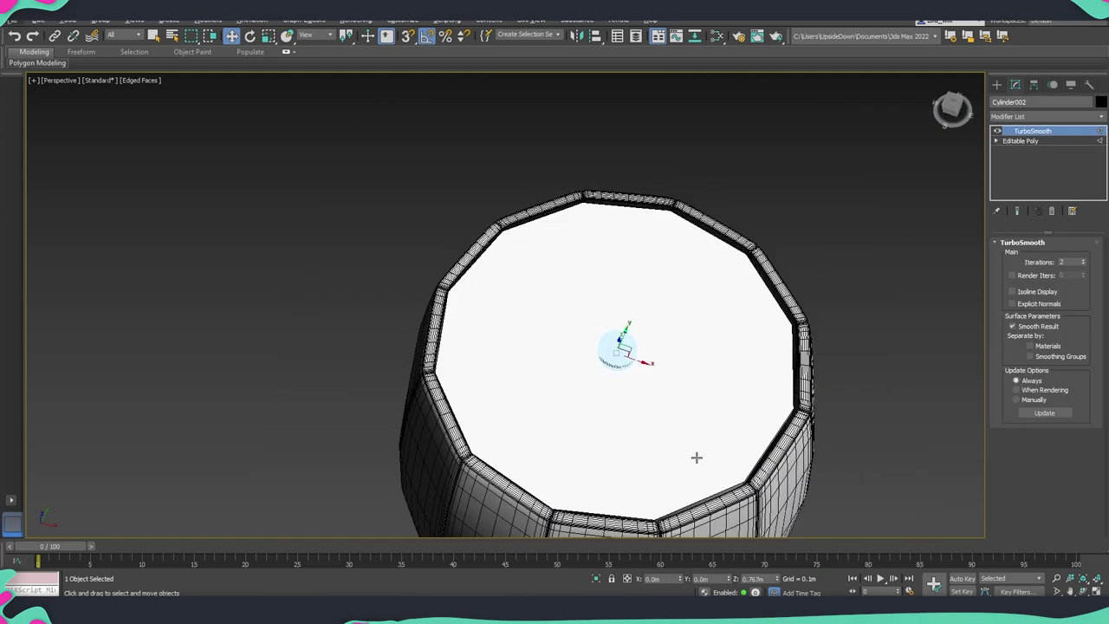
middle_click_drag(695, 459, 644, 352, "alt")
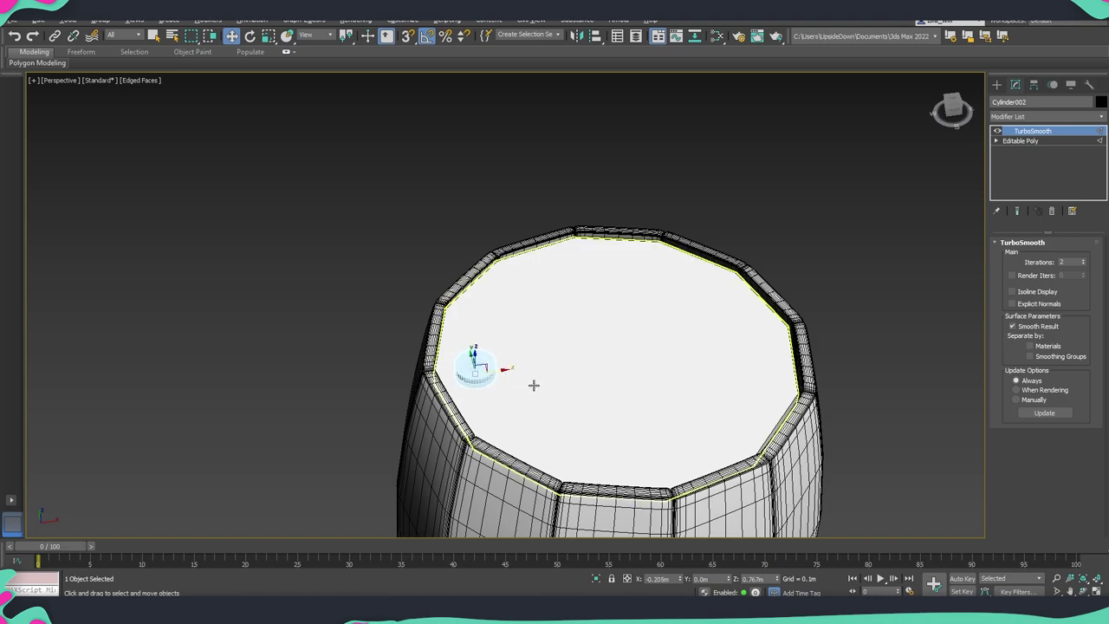
scroll(532, 384, "down", 3)
left_click(635, 439)
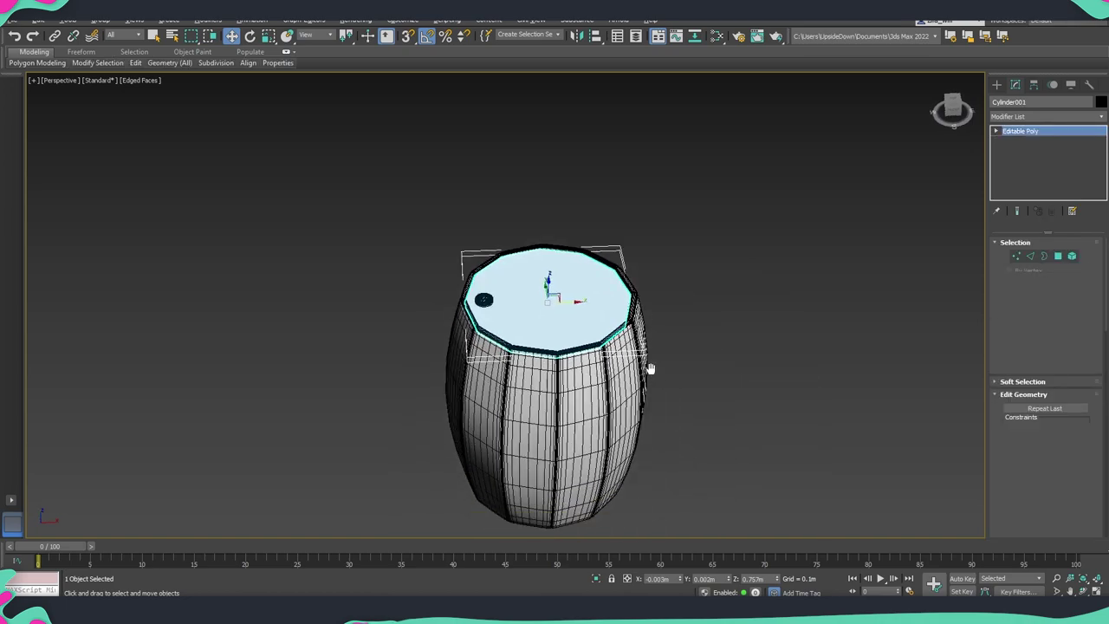
- Shift-drag a copy of the top hoop down to the barrel's bottom
middle_click_drag(649, 366, 666, 379, "alt")
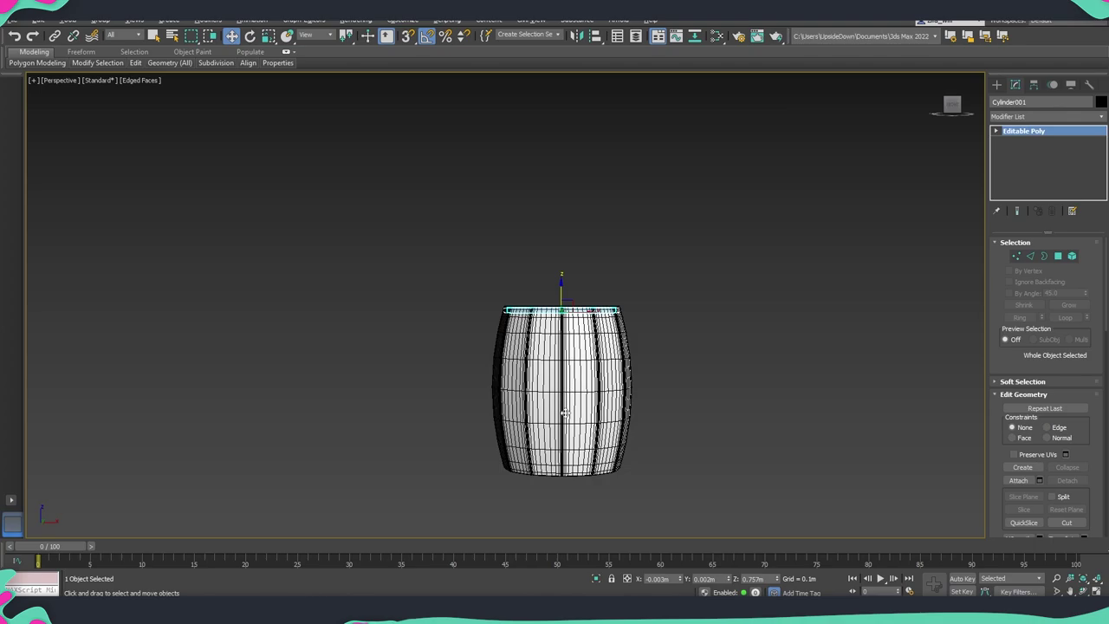
left_click_drag(564, 413, 564, 443, "shift")
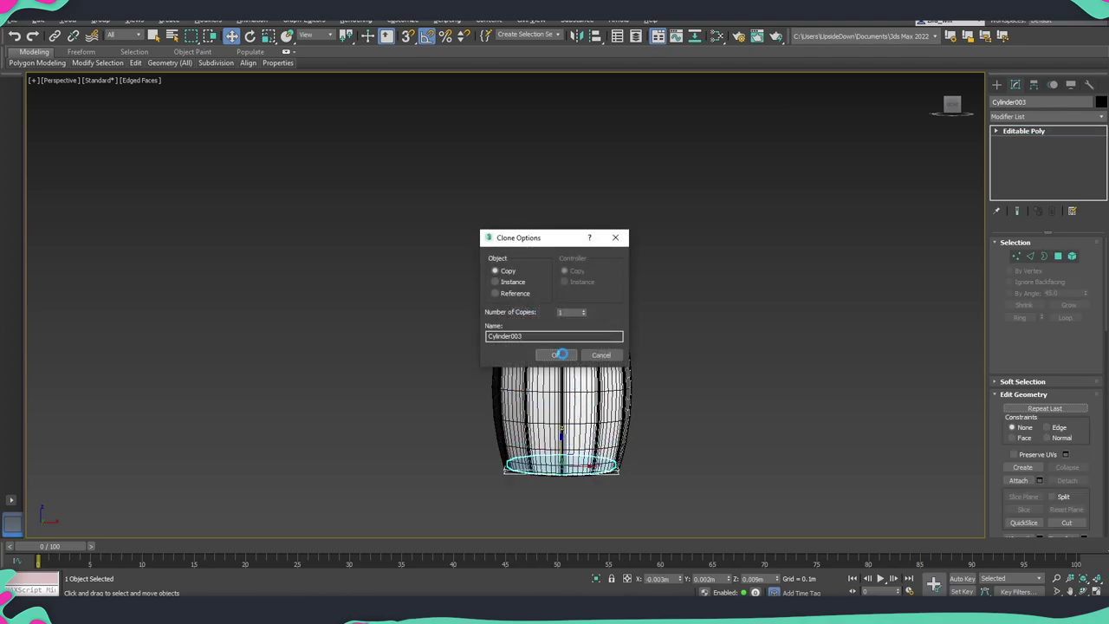
left_click(560, 354)
- Check the bottom copy in the Front wireframe view, then return to shaded perspective
key("f")
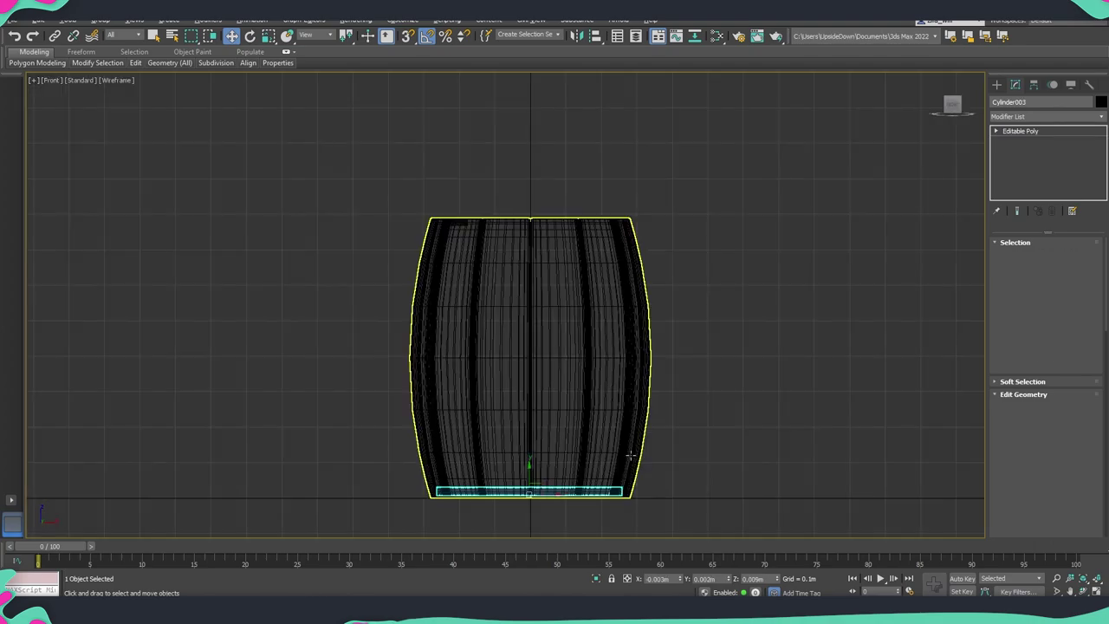
key("z")
scroll(487, 414, "down", 3)
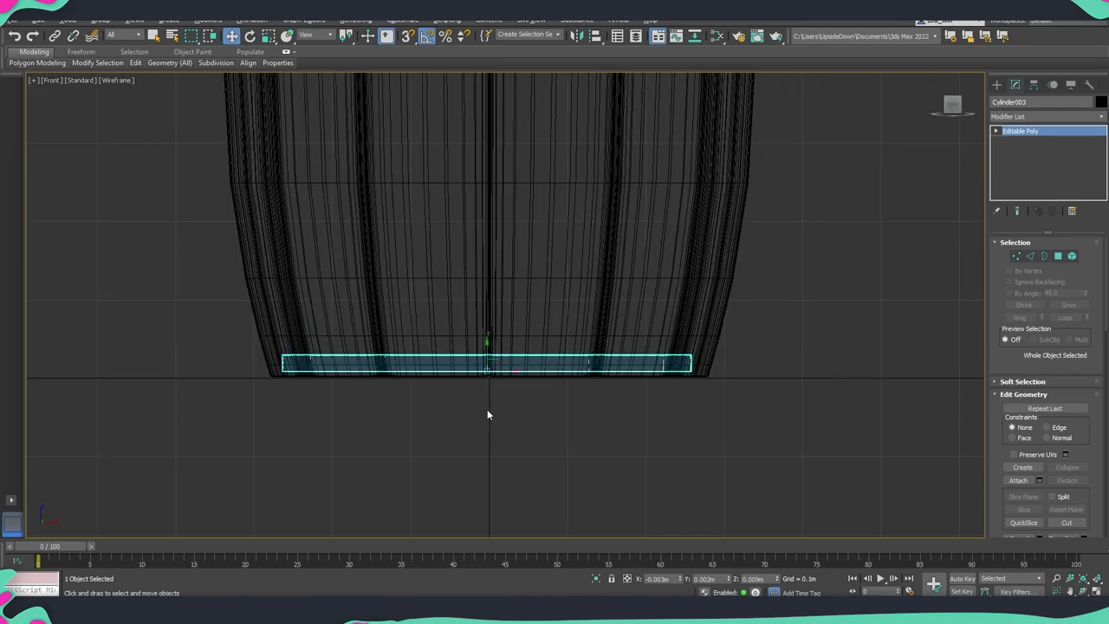
scroll(487, 414, "down", 2)
scroll(698, 466, "down", 2)
key("p")
mouse_move(652, 437)
middle_mouse_down("alt")
mouse_move(716, 481)
mouse_move(677, 440)
mouse_move(609, 448)
mouse_move(470, 298)
middle_mouse_up("alt")
left_click(707, 461)
key("F4")
scroll(460, 290, "up", 5)
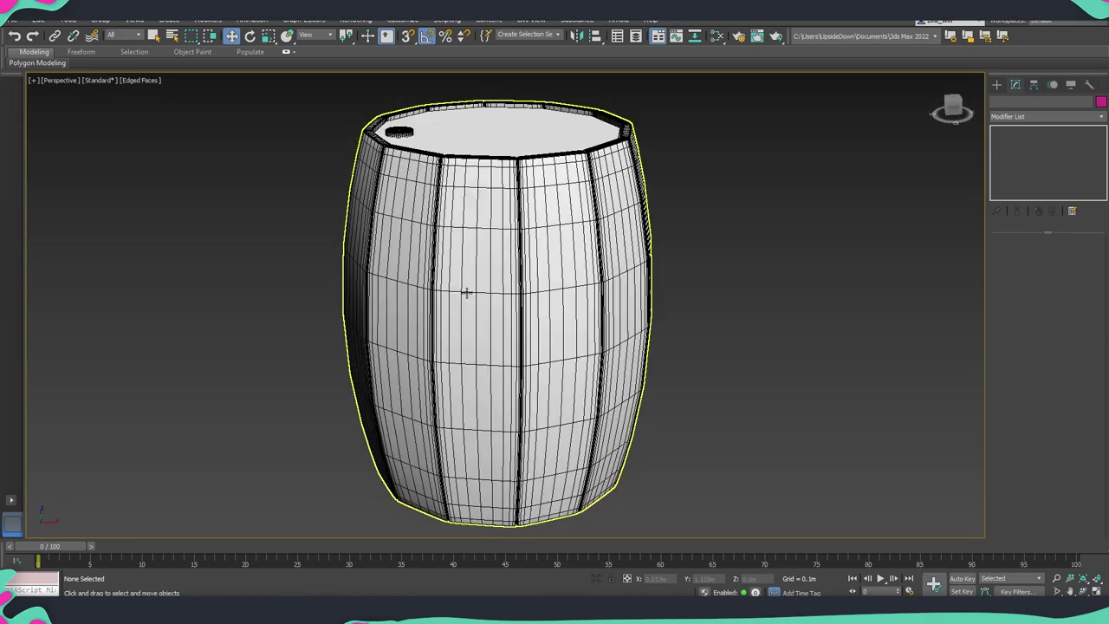
- Shift-scale the top cap to make a copy enlarged to about 113%
left_click(494, 165)
mouse_move(495, 164)
middle_mouse_down("alt")
mouse_move(505, 234)
mouse_move(515, 205)
middle_mouse_up("alt")
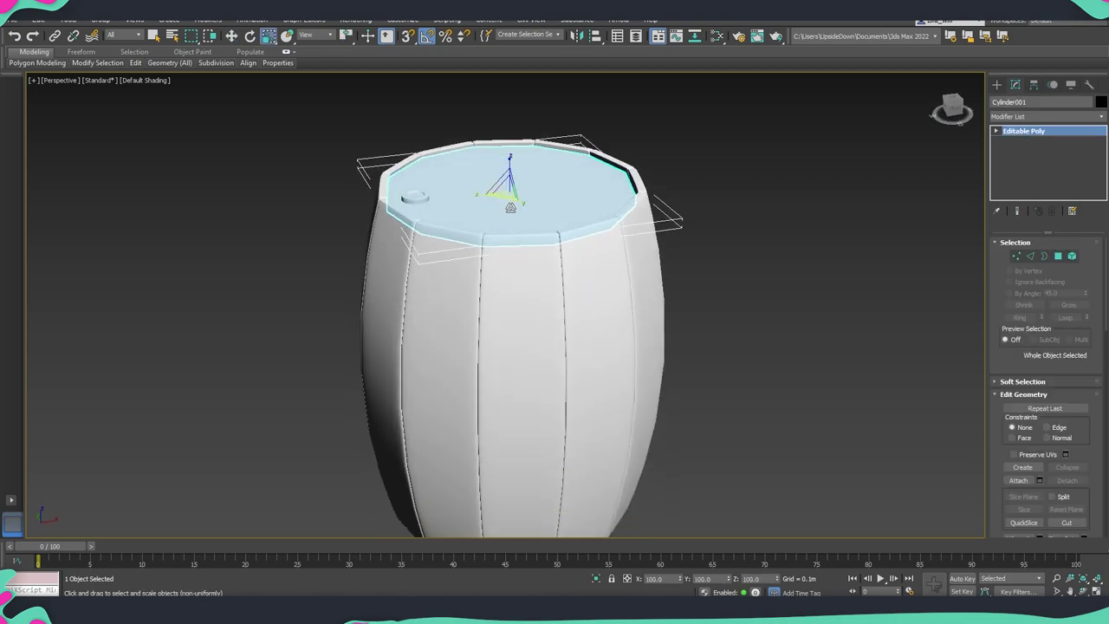
left_click_drag(512, 197, 514, 200, "shift")
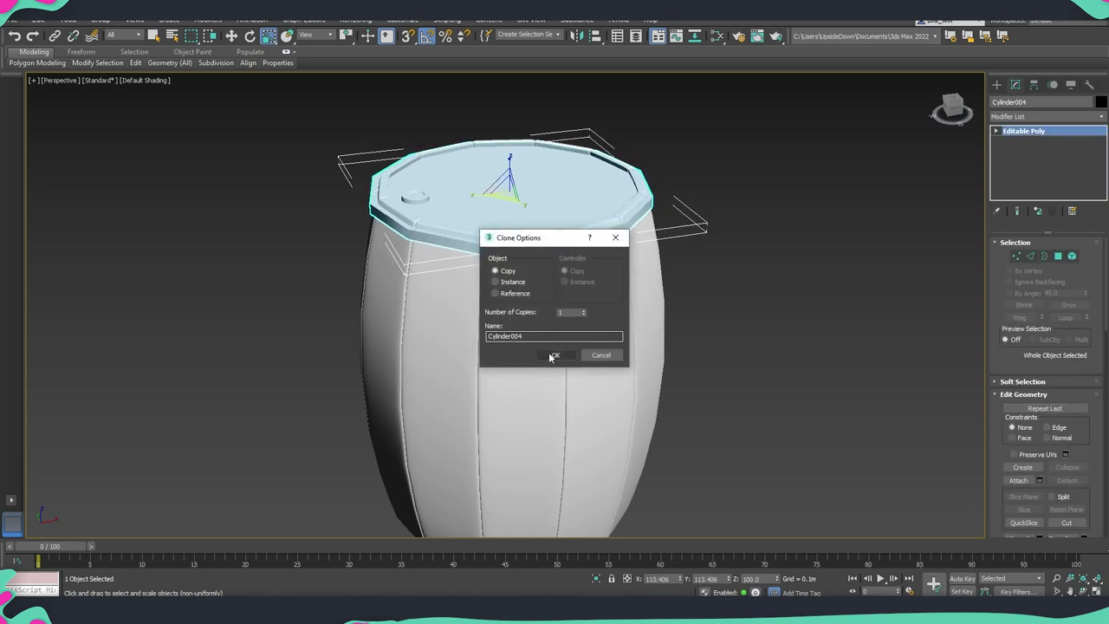
left_click(544, 353)
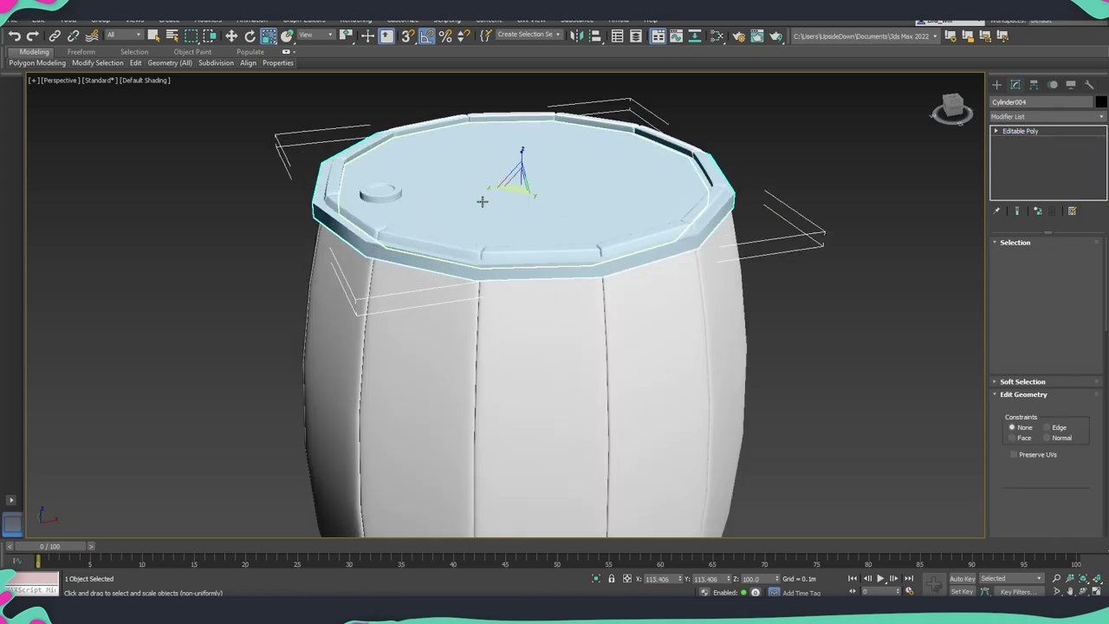
- Select the enlarged copy's flat cap faces in Polygon mode
middle_click_drag(448, 222, 350, 204, "alt")
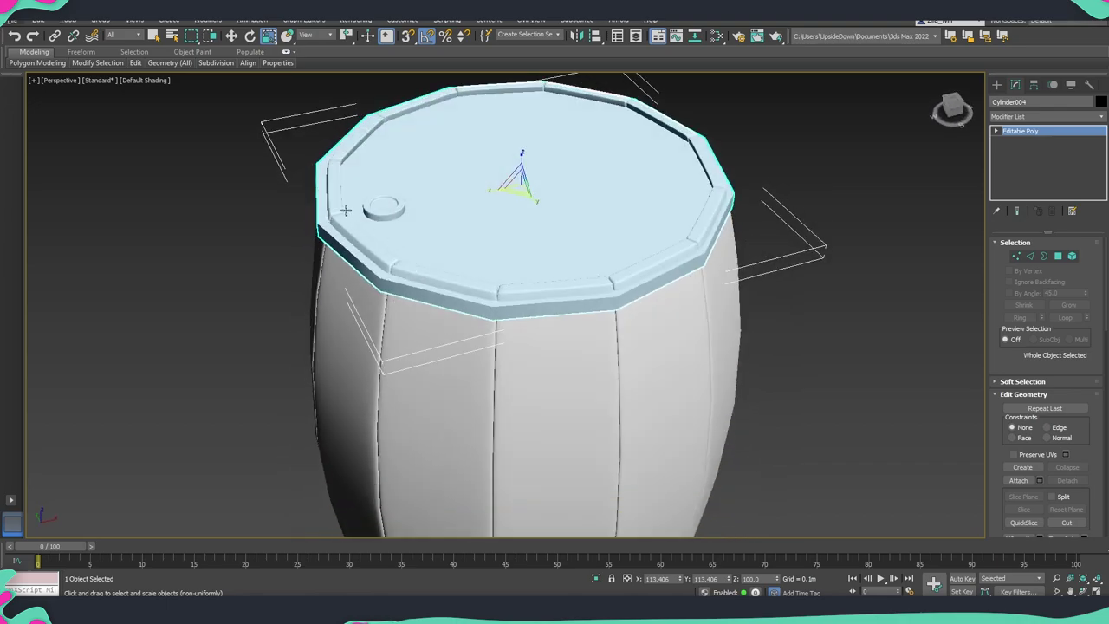
key("4")
left_click(350, 204)
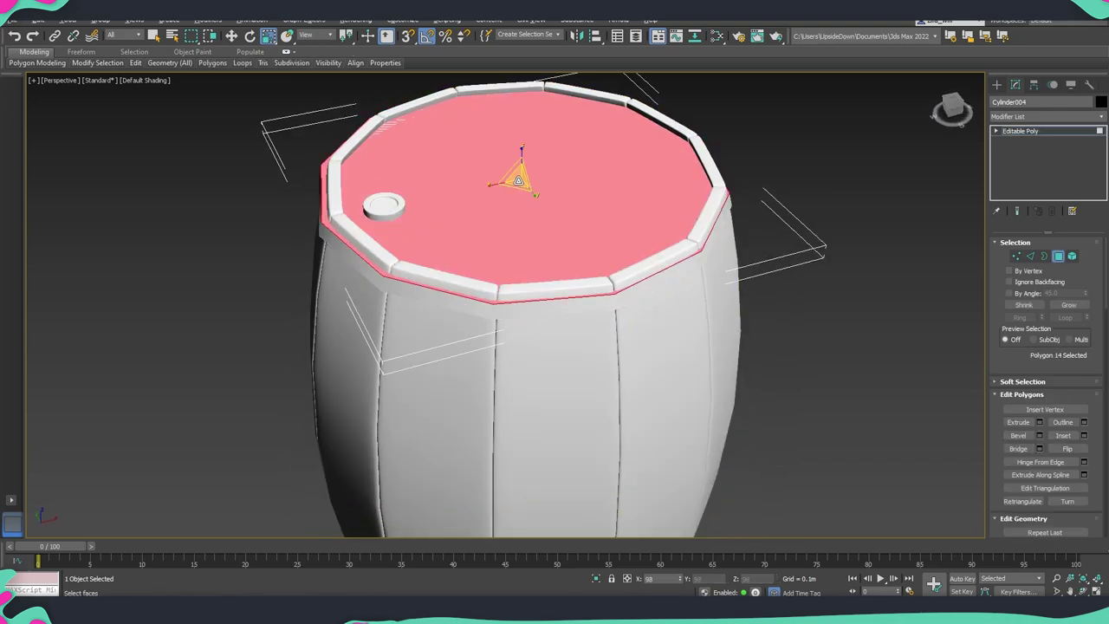
key("F3")
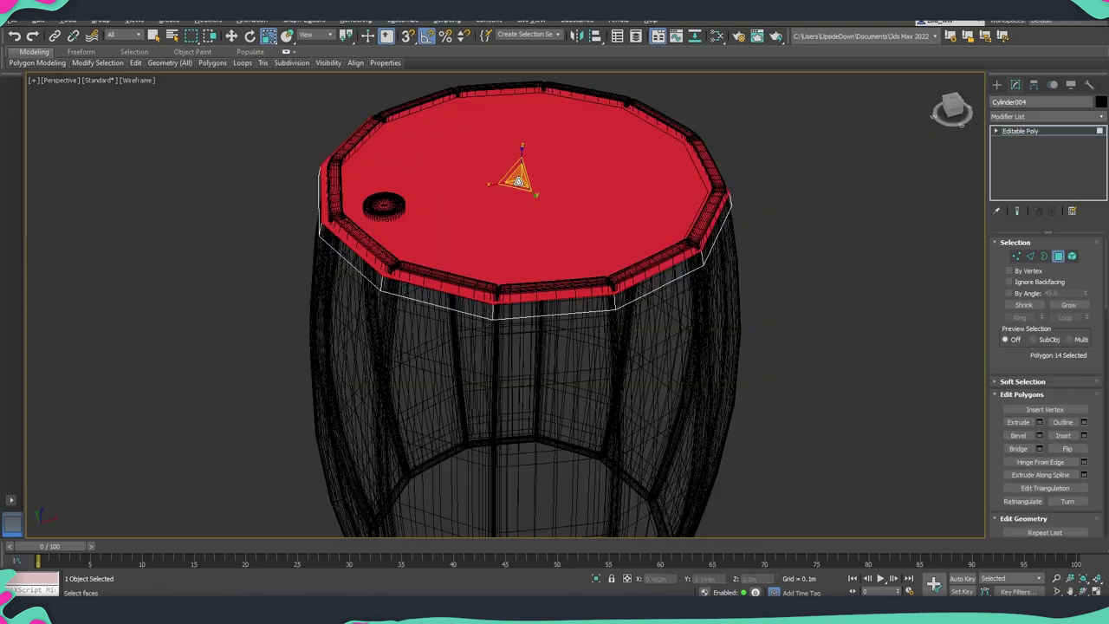
middle_click_drag(569, 265, 691, 320, "alt")
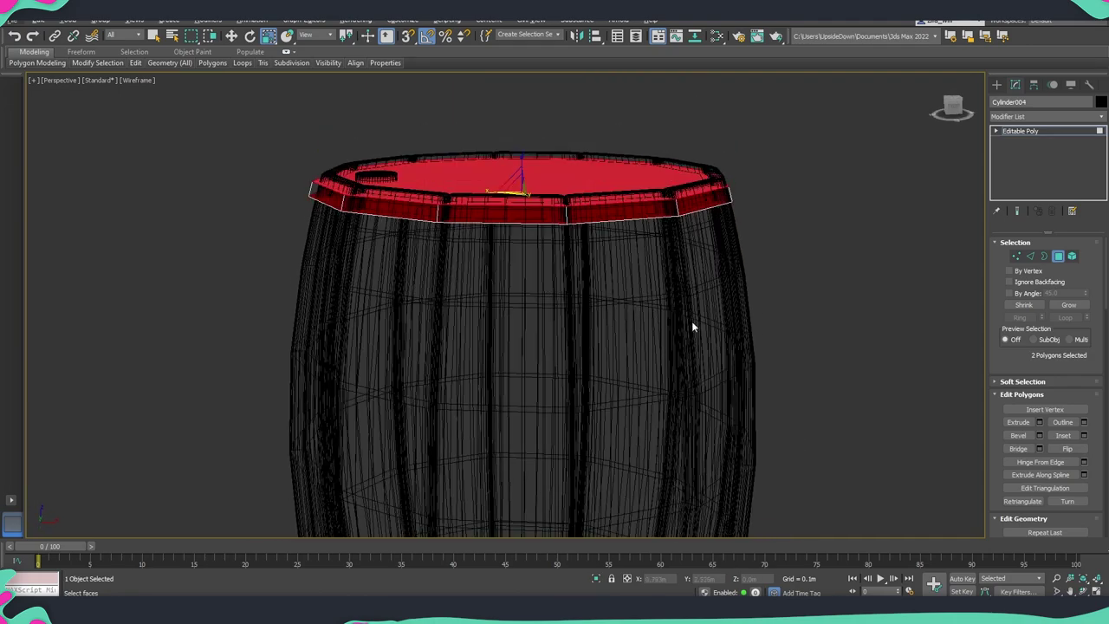
key("F3")
middle_click_drag(576, 304, 888, 383, "alt")
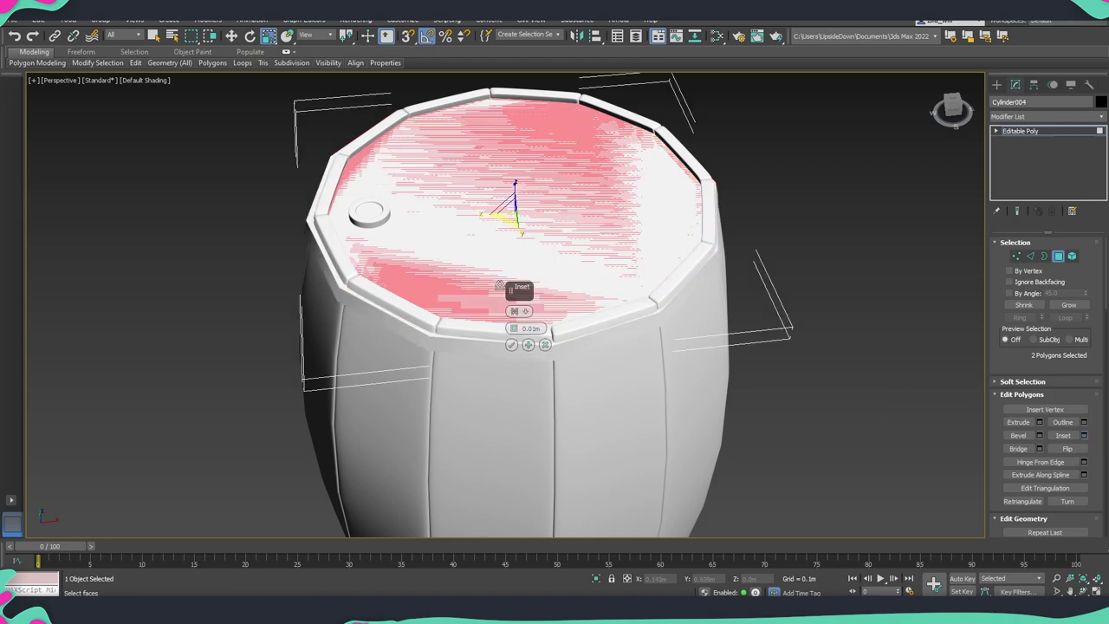
- Inset and bridge the cap faces into an open hoop, then extrude both rim loops 0.002m
key("F3")
left_click(998, 447)
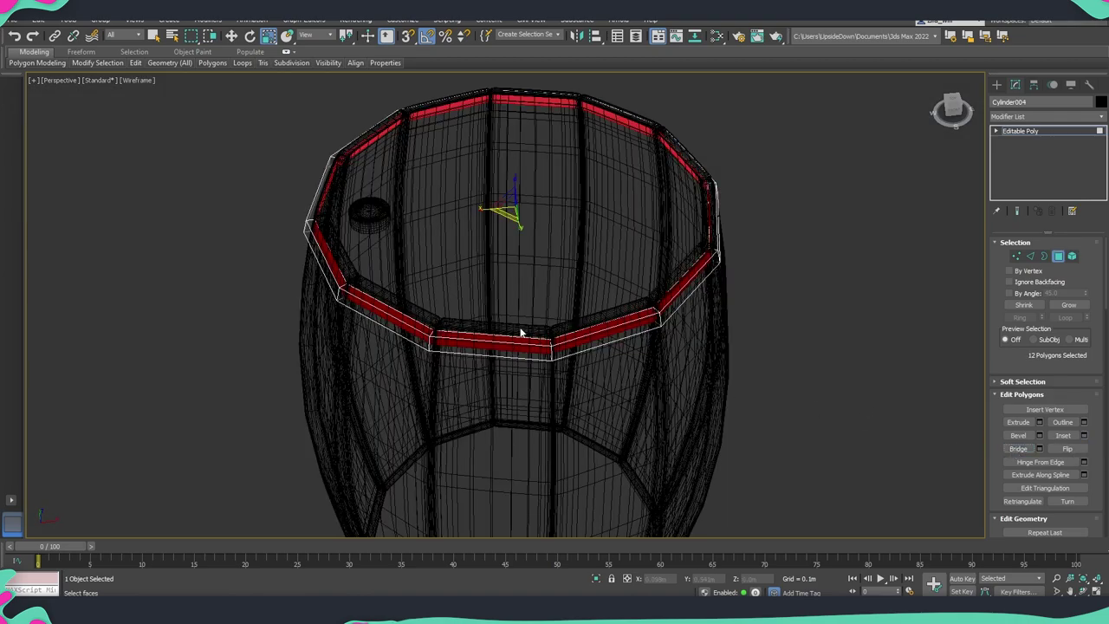
key("F3")
key("2")
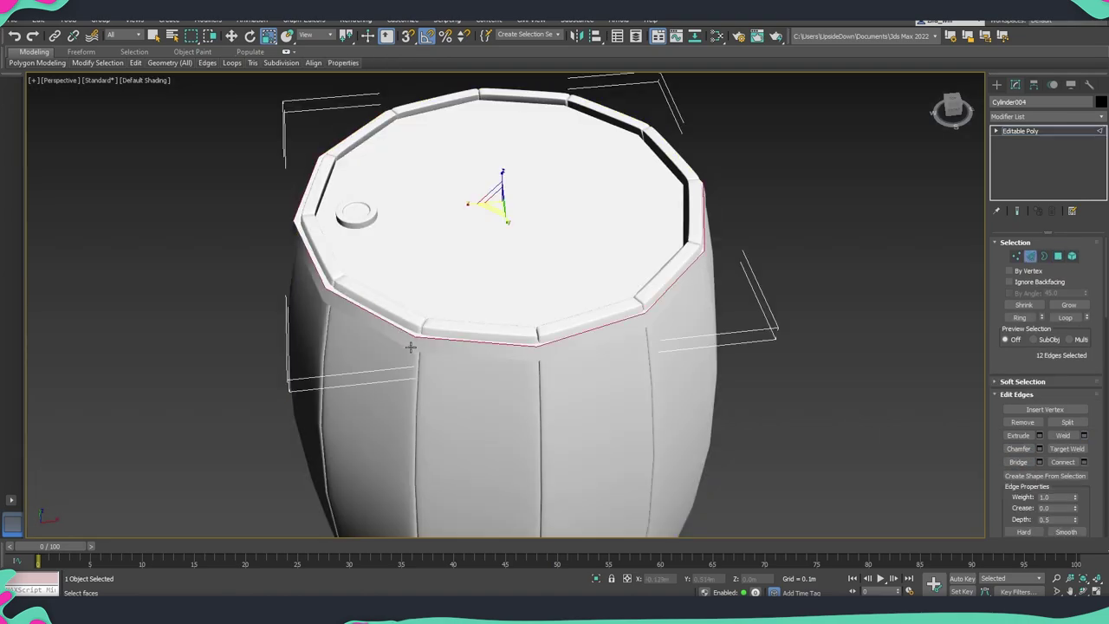
middle_click_drag(389, 341, 951, 405, "alt")
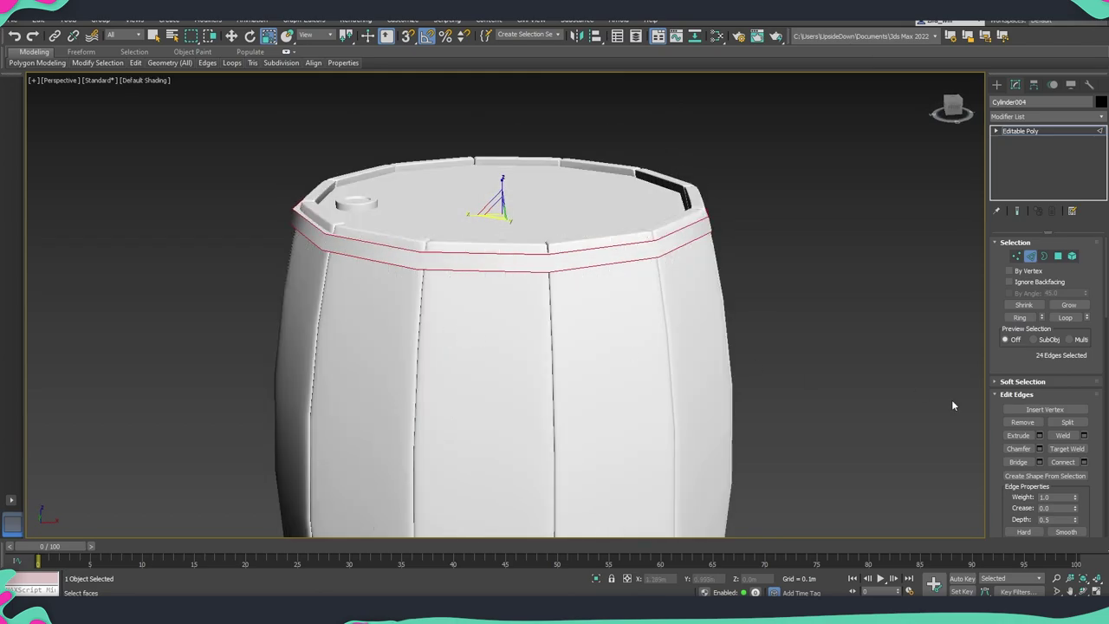
left_click(1039, 435)
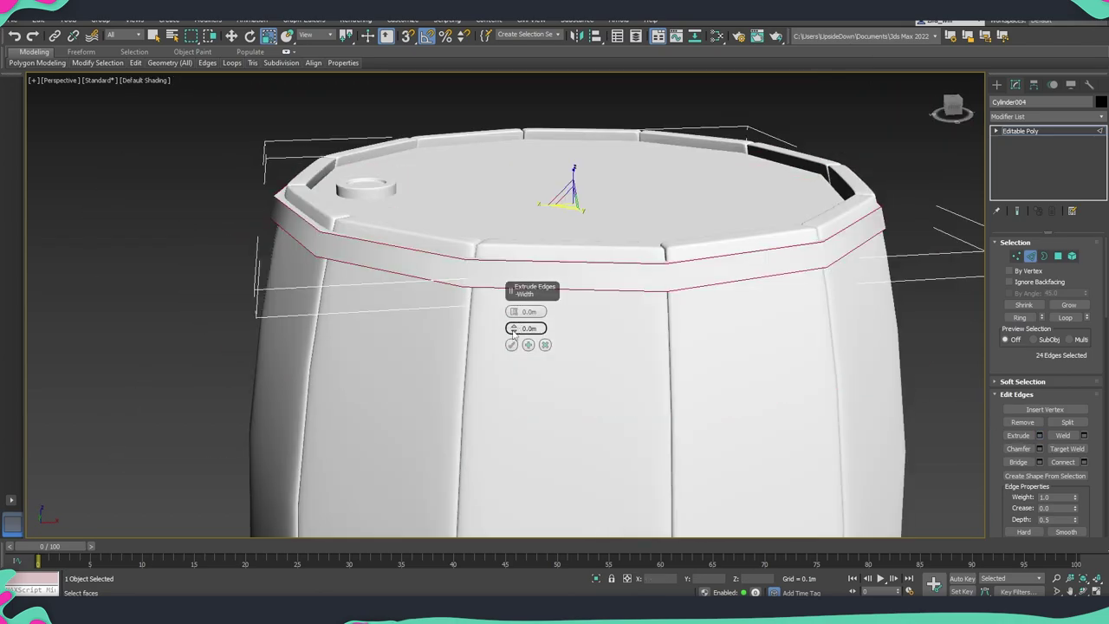
key("F4")
left_click_drag(514, 328, 514, 330)
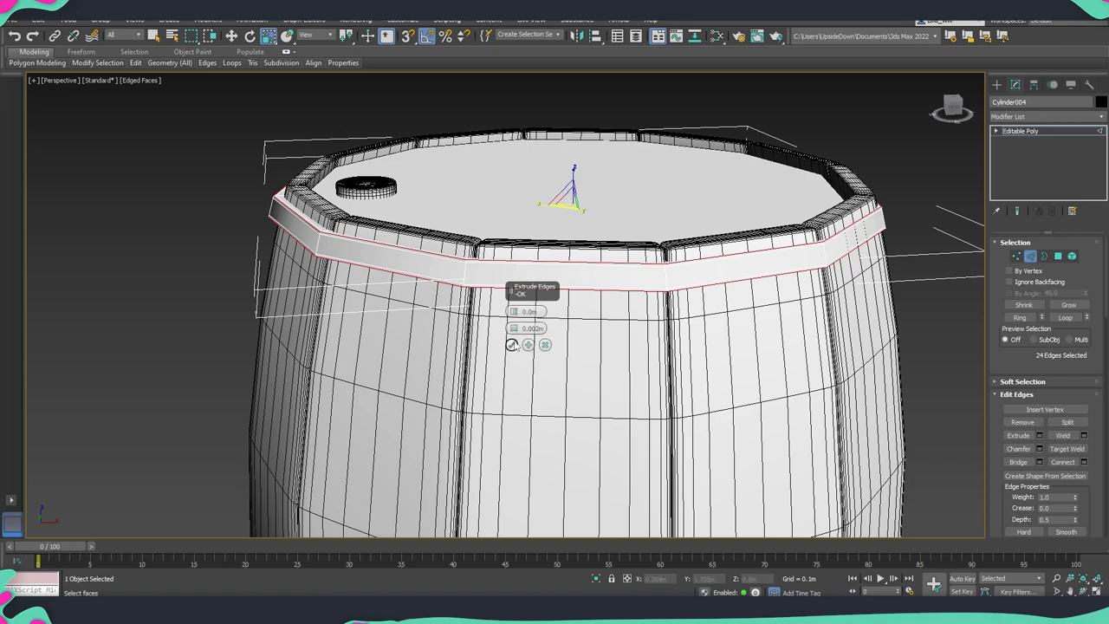
left_click(1022, 131)
- Add TurboSmooth with 3 iterations and rescale the hoop to fit the barrel
left_click(1048, 116)
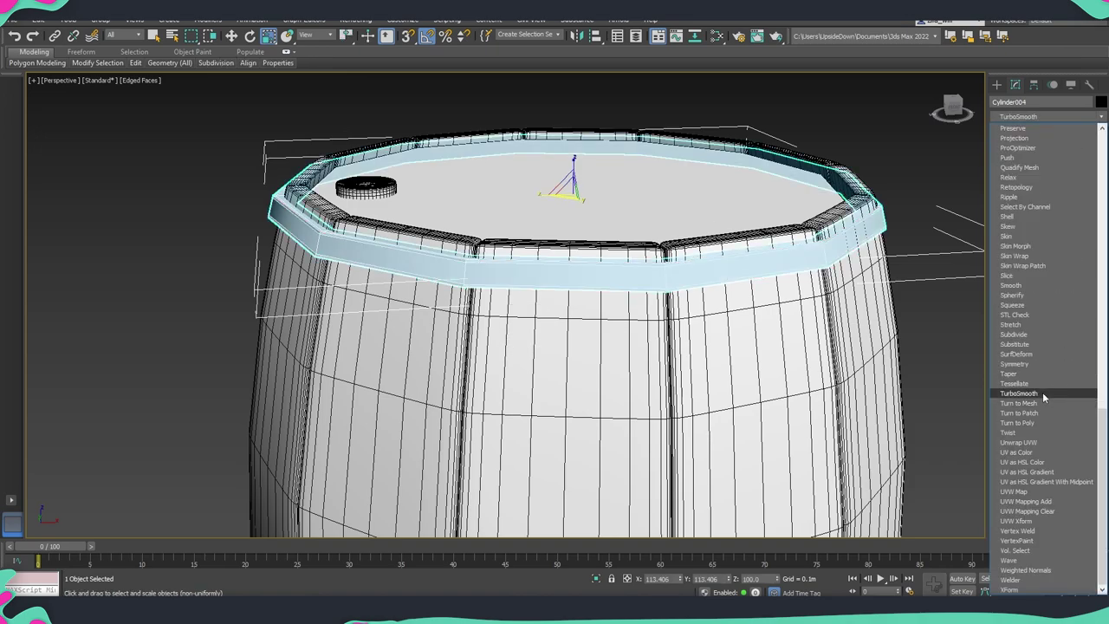
left_click(1042, 392)
left_click(1083, 259)
left_click(1083, 259)
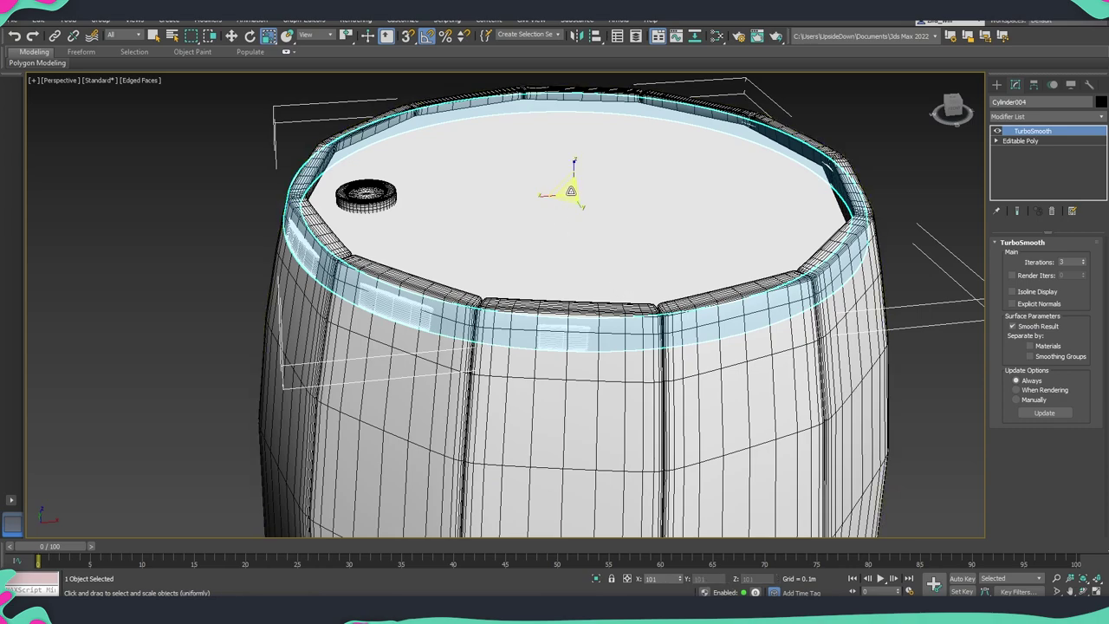
left_click_drag(571, 191, 571, 189)
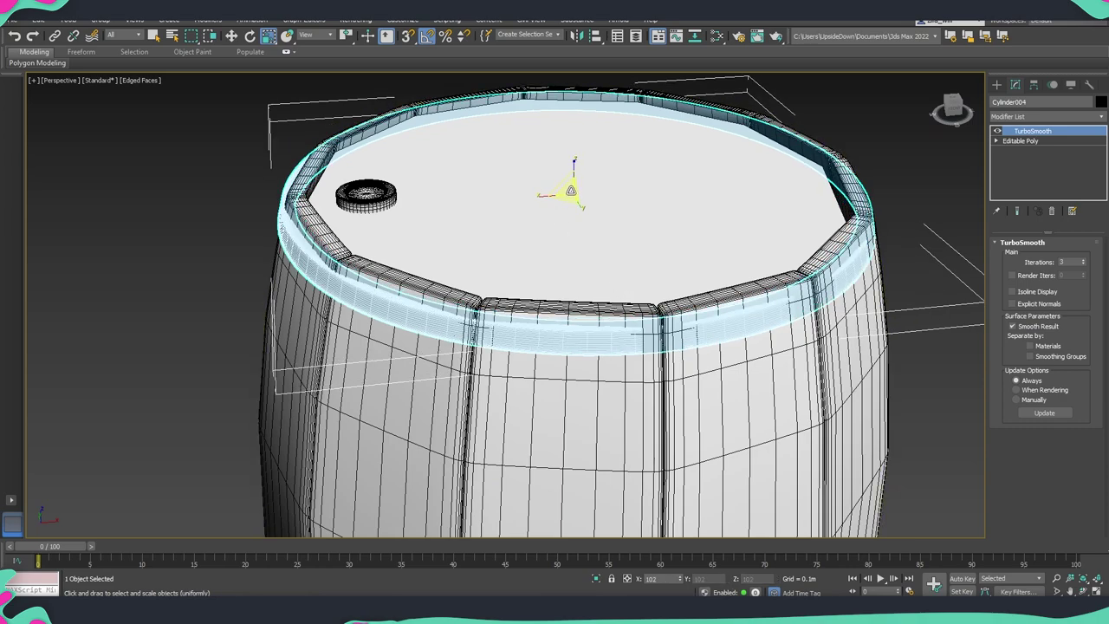
key("w")
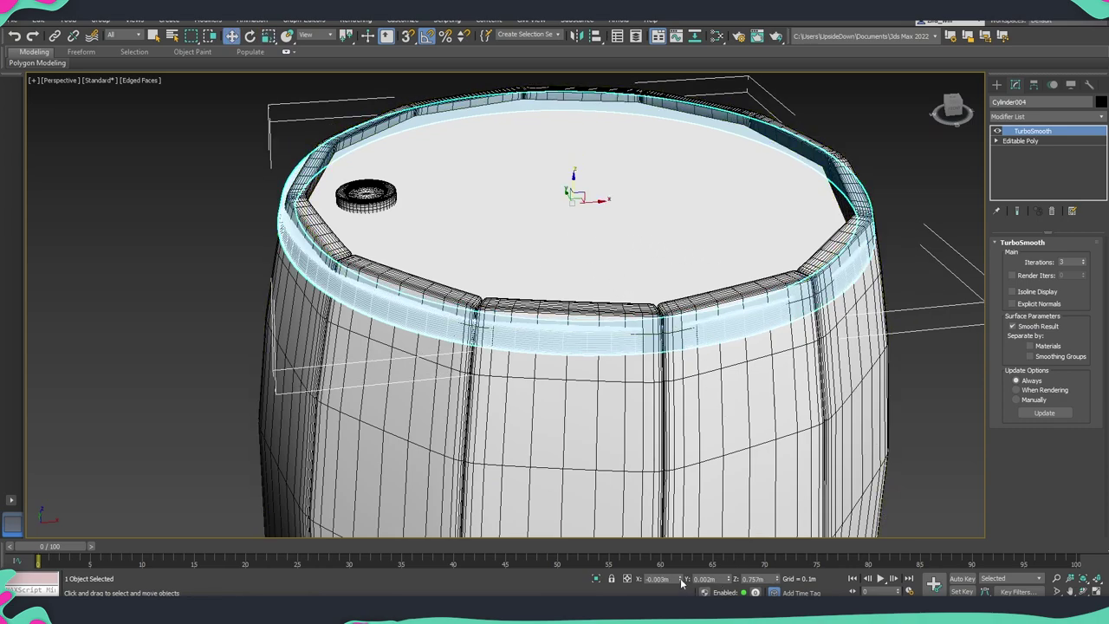
middle_click_drag(604, 242, 579, 212, "alt")
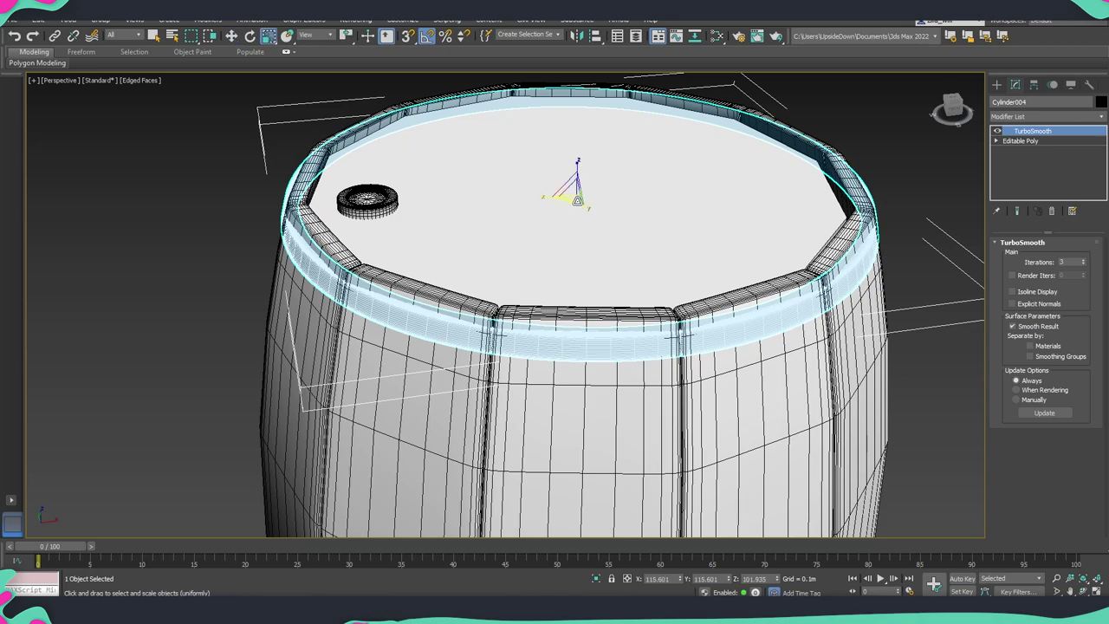
left_click_drag(576, 193, 577, 192)
left_click(927, 303)
- Select the hoop, disable its TurboSmooth, and select its rim edge loops
key("F4")
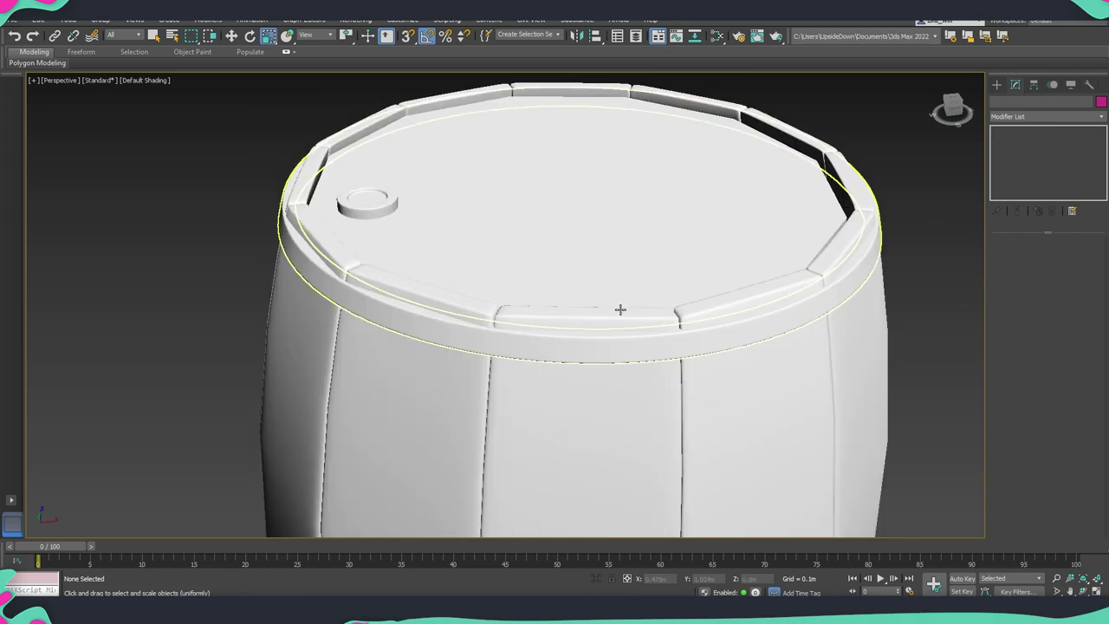
mouse_move(614, 310)
middle_mouse_down()
mouse_move(524, 297)
mouse_move(557, 387)
mouse_move(554, 528)
middle_mouse_up()
scroll(460, 245, "up", 2)
left_click(460, 187)
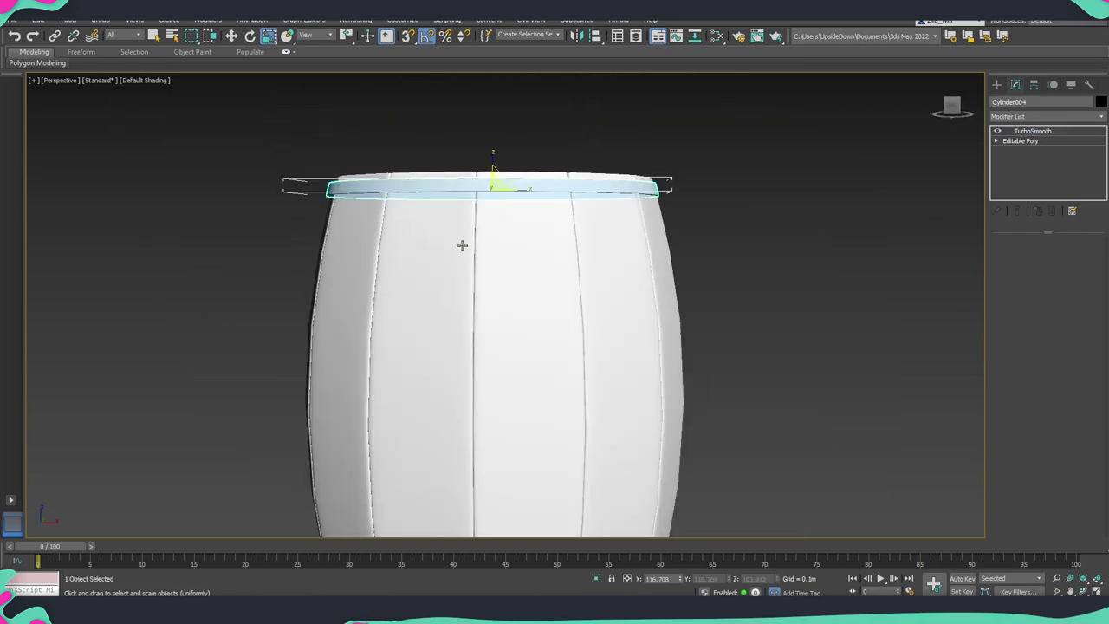
middle_click_drag(460, 246, 459, 268, "alt")
scroll(460, 269, "up", 2)
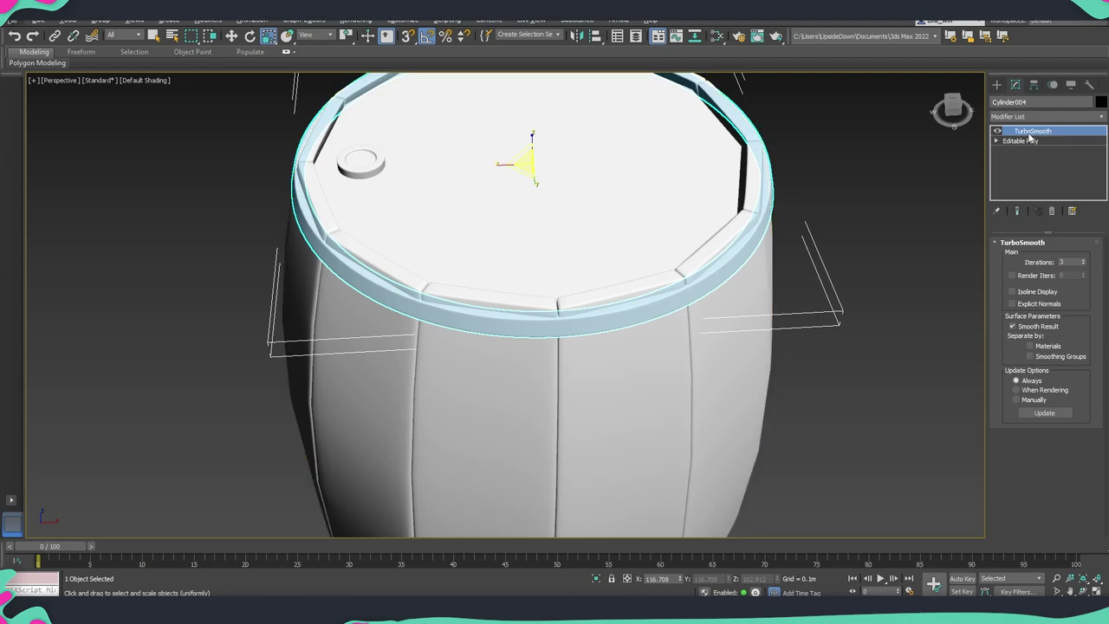
left_click(997, 132)
key("2")
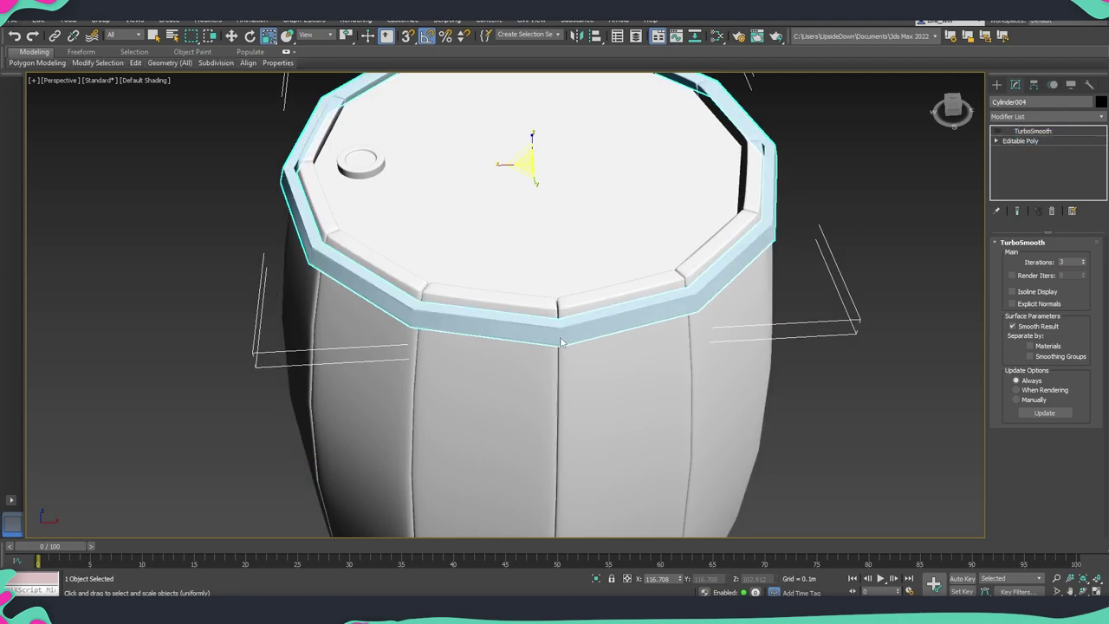
key("F4")
double_click(555, 337)
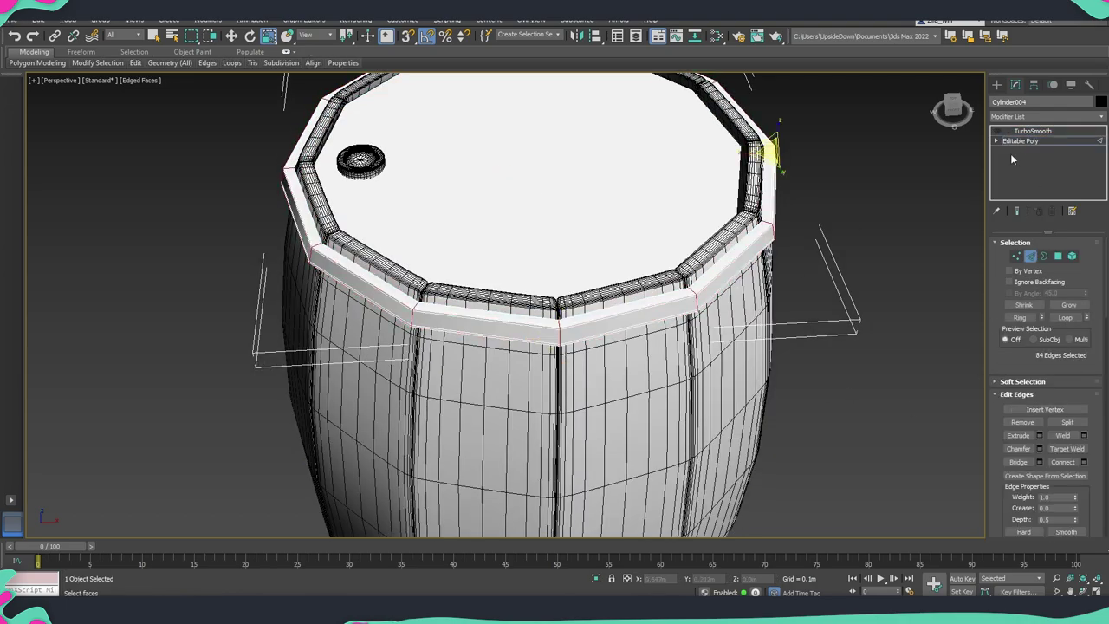
- With Show End Result and TurboSmooth on, extrude the rim loops at 0.015m width
left_click(1018, 212)
left_click(1040, 436)
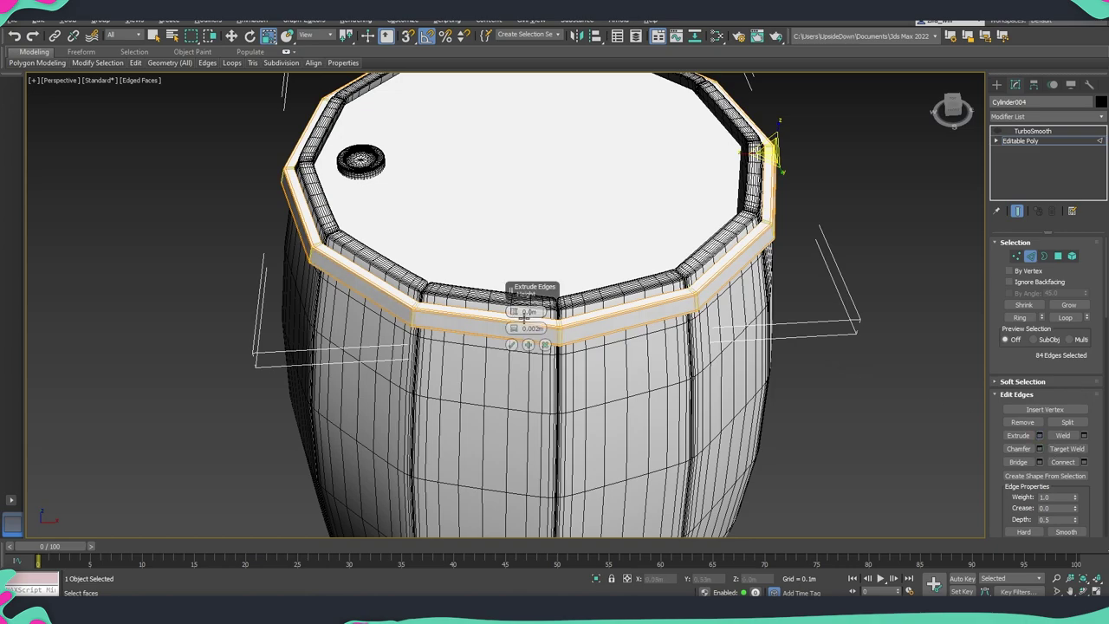
left_click_drag(513, 328, 513, 317)
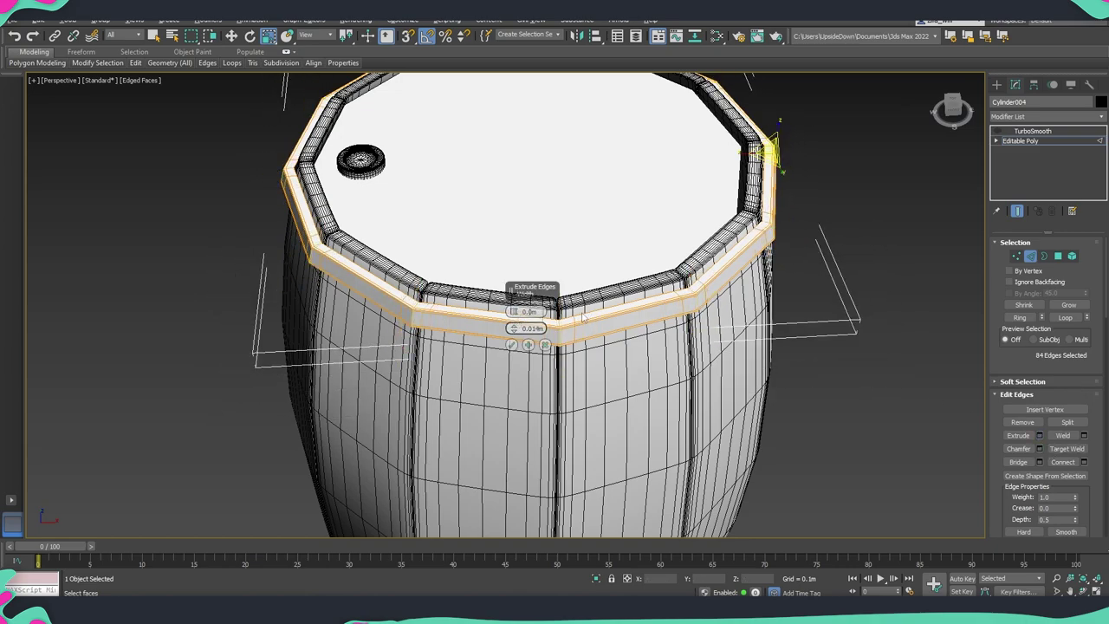
left_click(997, 131)
left_click_drag(513, 329, 513, 326)
key("F4")
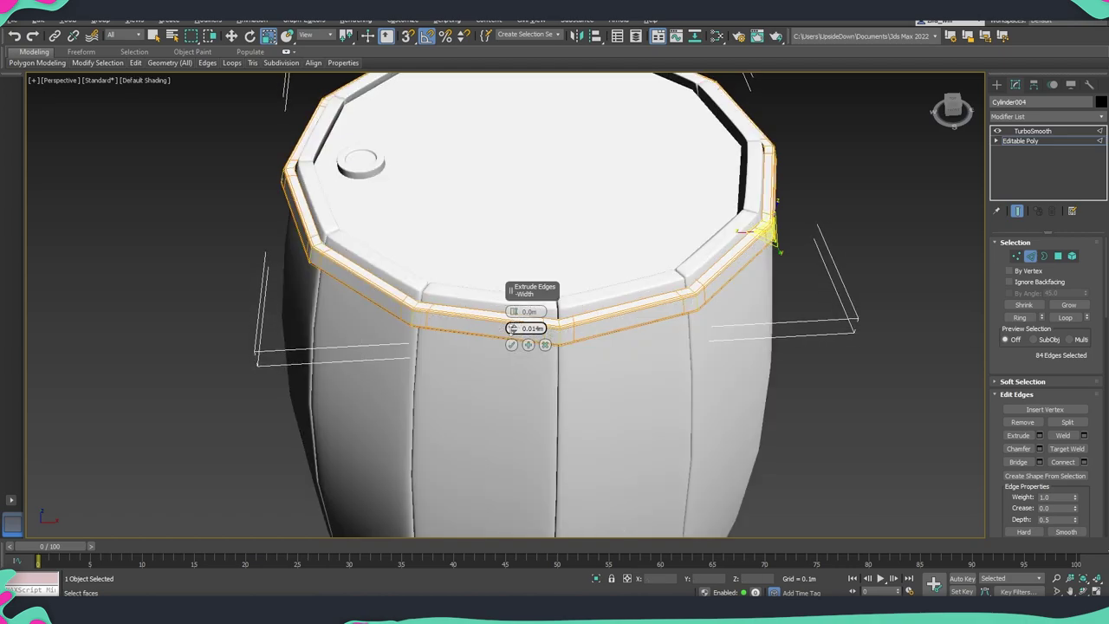
mouse_move(510, 334)
middle_mouse_down("alt")
mouse_move(419, 255)
mouse_move(449, 307)
middle_mouse_up("alt")
left_click(511, 345)
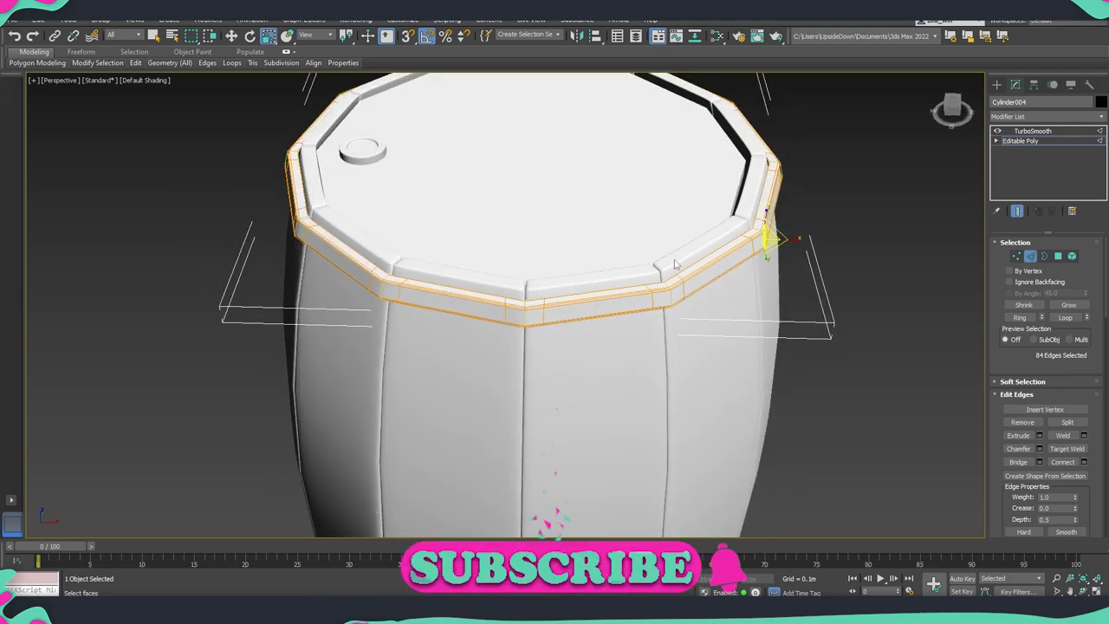
left_click(1031, 131)
- Shrink the top rim slightly
middle_click_drag(532, 174, 544, 208, "alt")
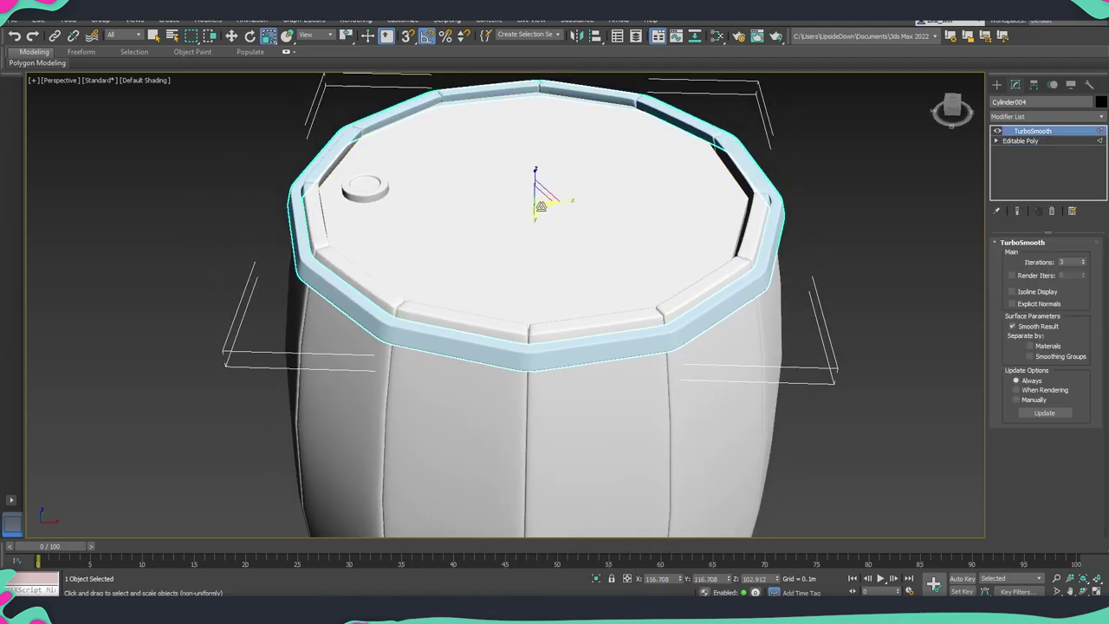
left_click_drag(544, 208, 541, 205)
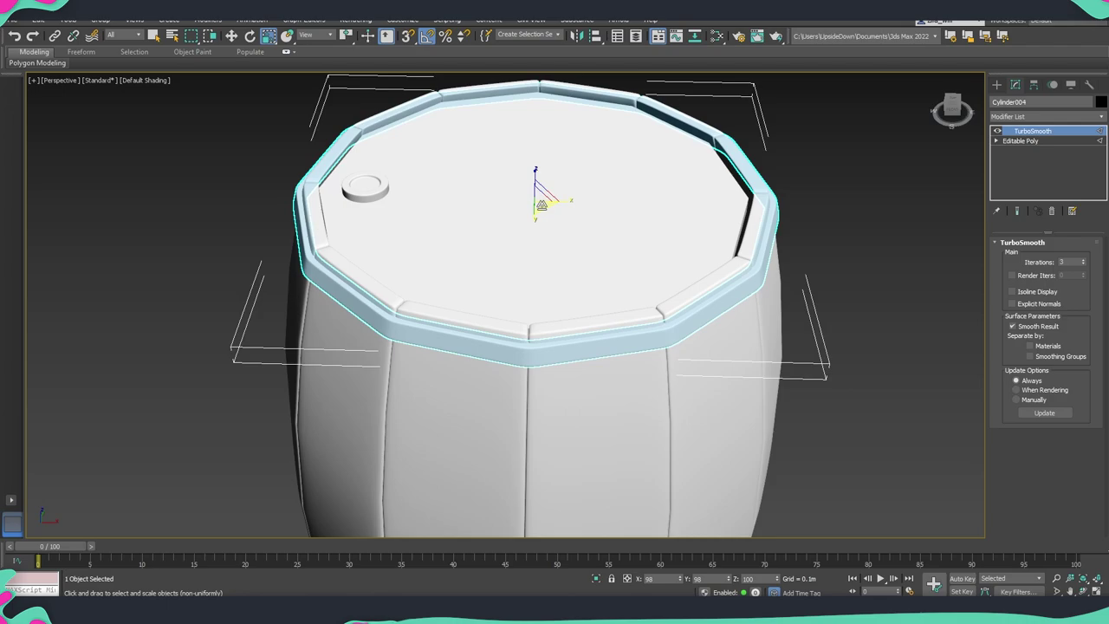
scroll(541, 206, "down", 3)
middle_click_drag(547, 245, 603, 321, "alt")
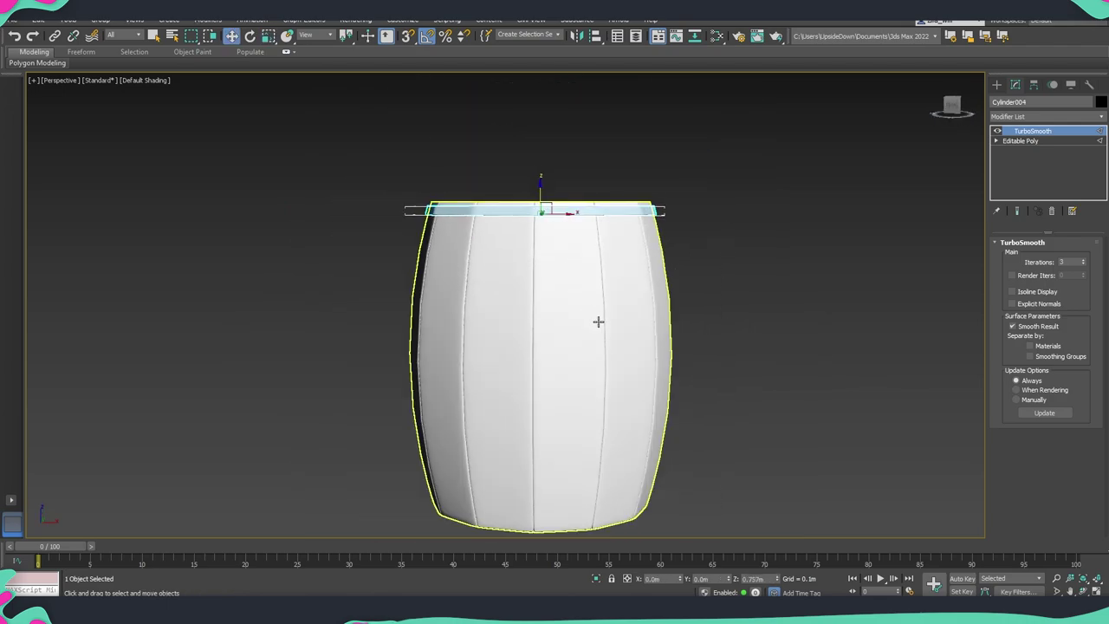
scroll(598, 321, "down", 2)
- Clone the top rim down to the barrel's bottom and mirror it on Z
left_click_drag(558, 259, 558, 459, "shift")
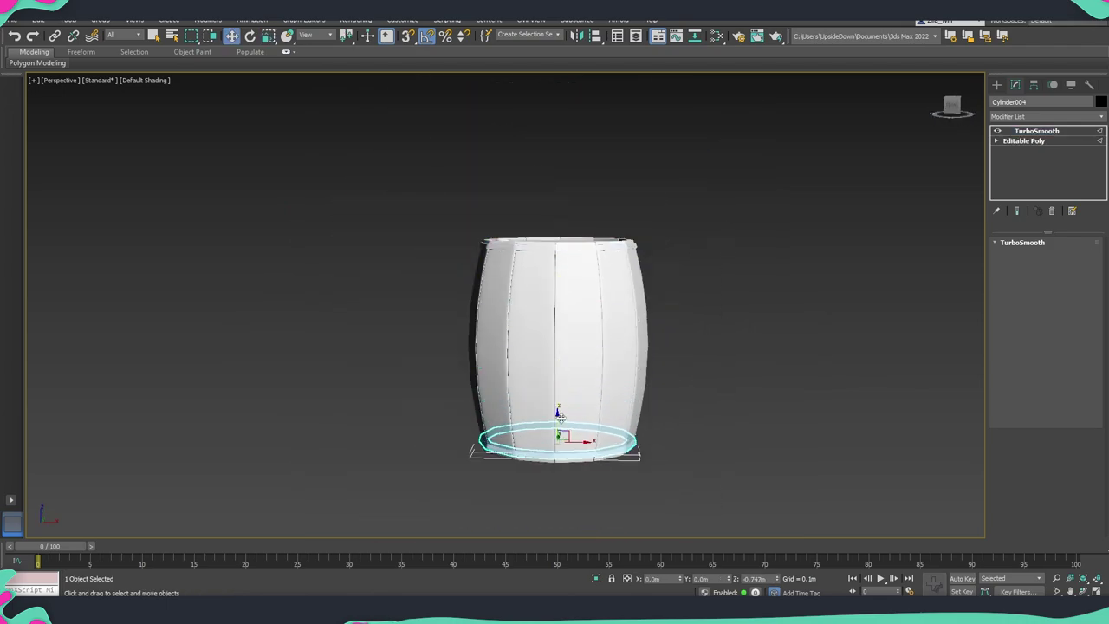
left_click(550, 353)
left_click(576, 38)
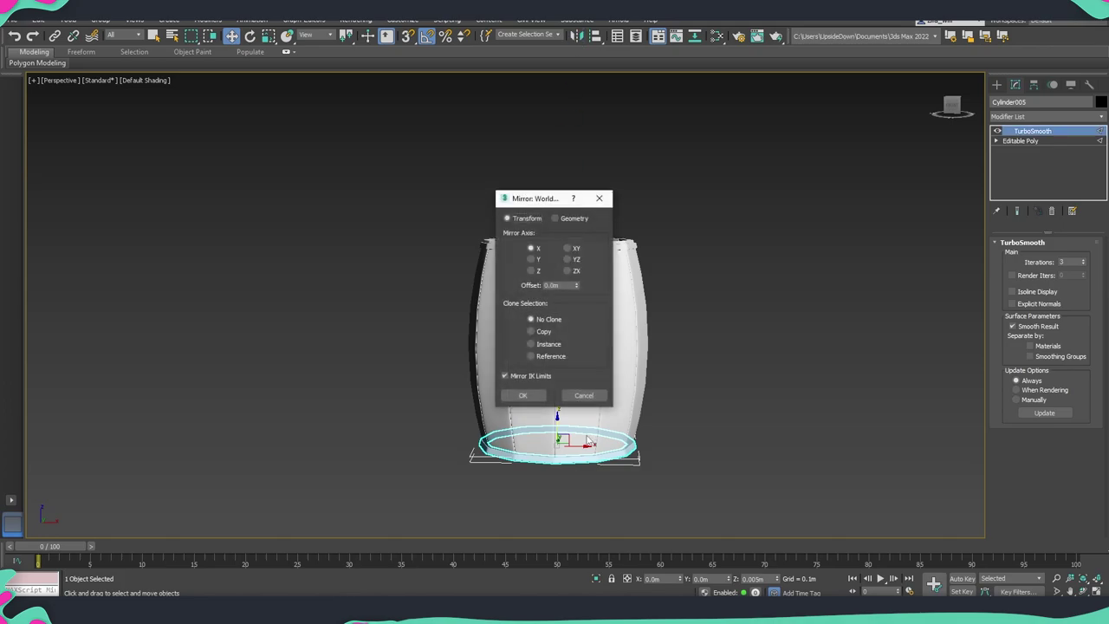
left_click(531, 271)
left_click(523, 395)
- Move the flipped rim copy up from the barrel's base
scroll(563, 447, "up", 3)
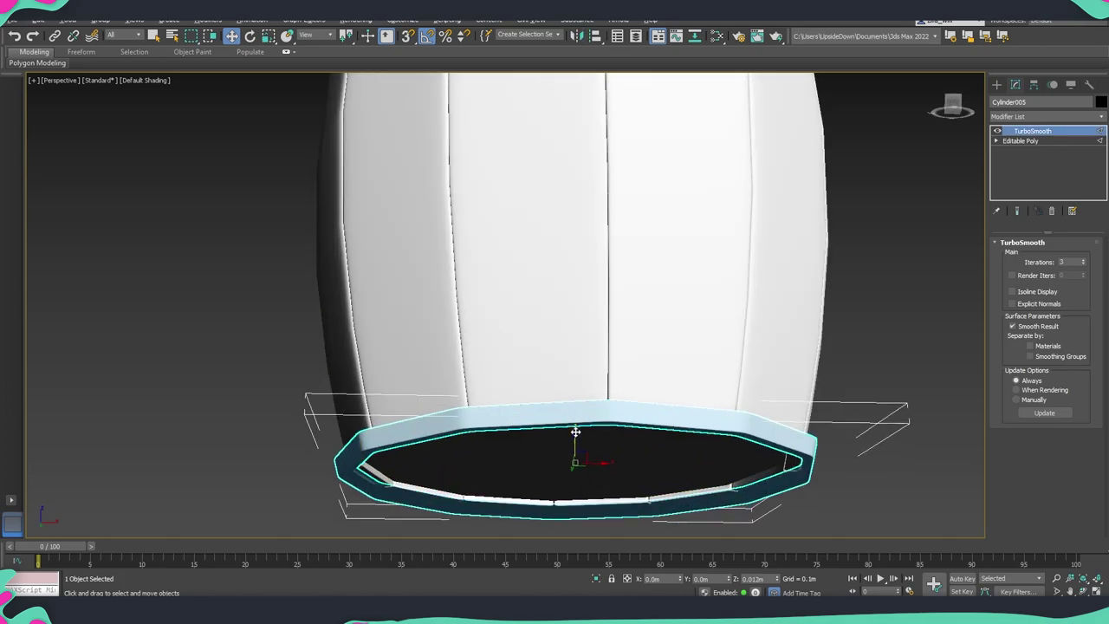
left_click_drag(575, 430, 575, 406)
middle_click_drag(575, 405, 565, 418, "alt")
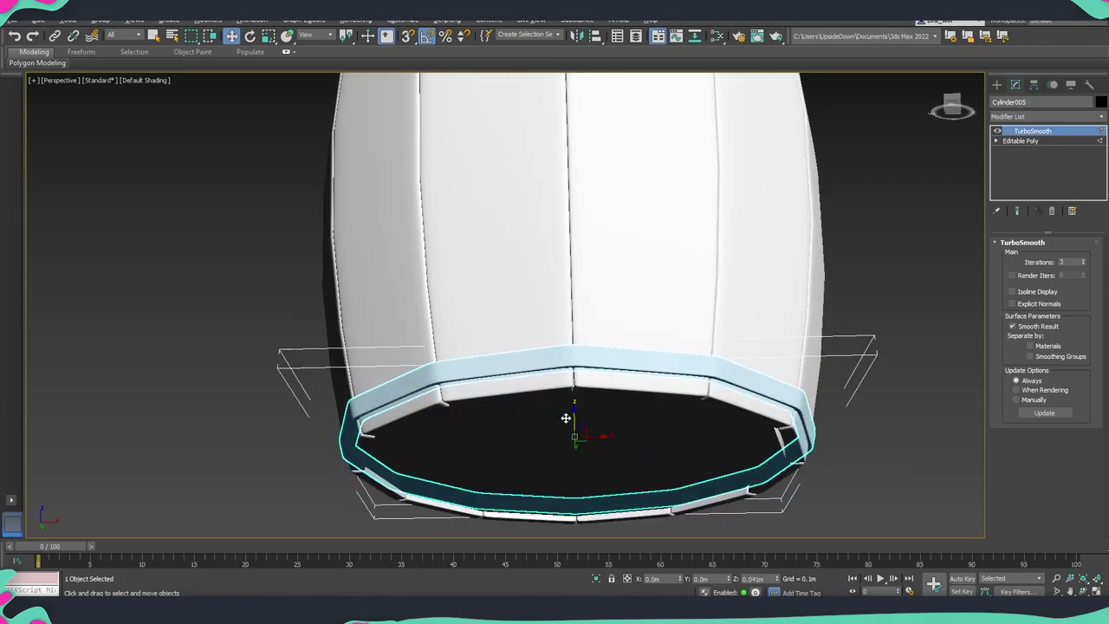
scroll(565, 418, "down", 3)
scroll(566, 416, "down", 3)
- Place the Cylinder006 hoop copy at the barrel's middle and scale it up to fit
left_click_drag(569, 424, 563, 321)
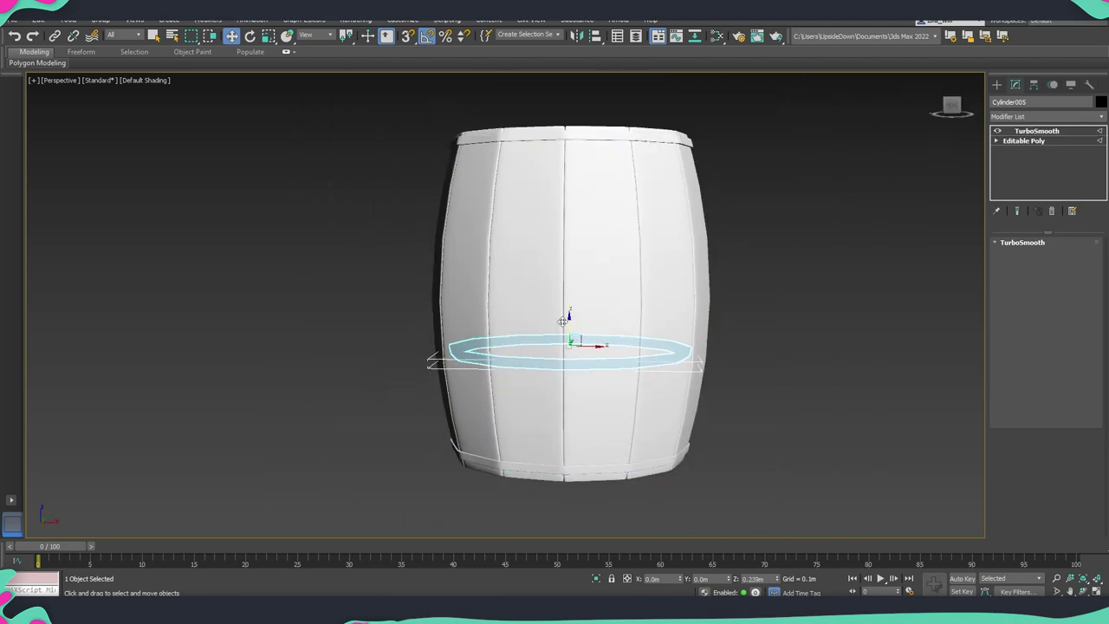
key("Return")
scroll(564, 349, "up", 2)
scroll(565, 347, "up", 2)
scroll(569, 345, "up", 1)
key("r")
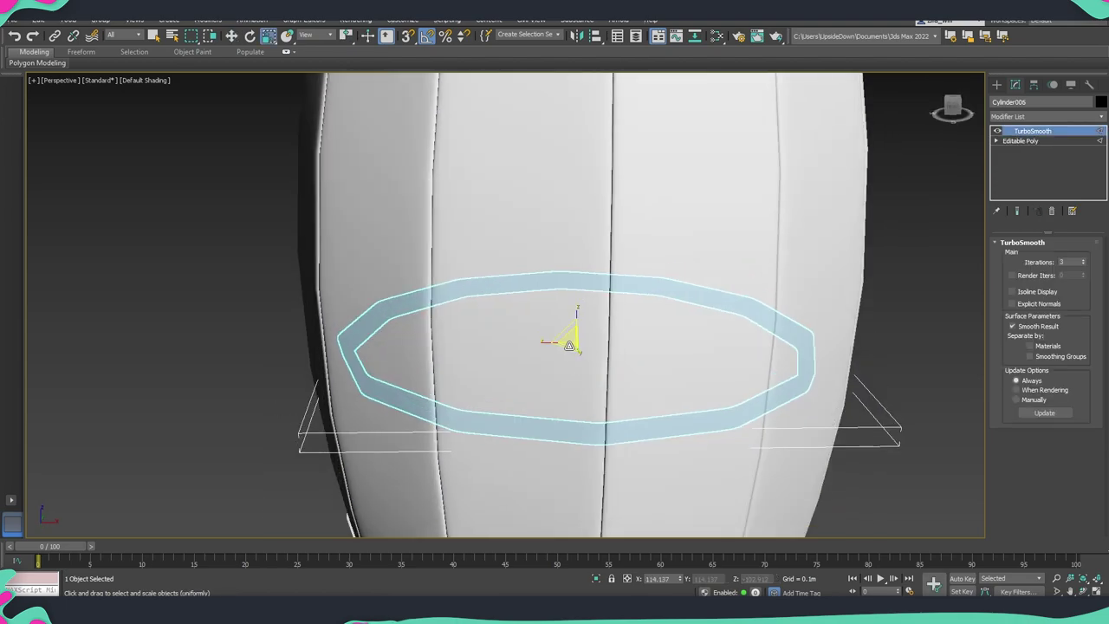
left_click(568, 345)
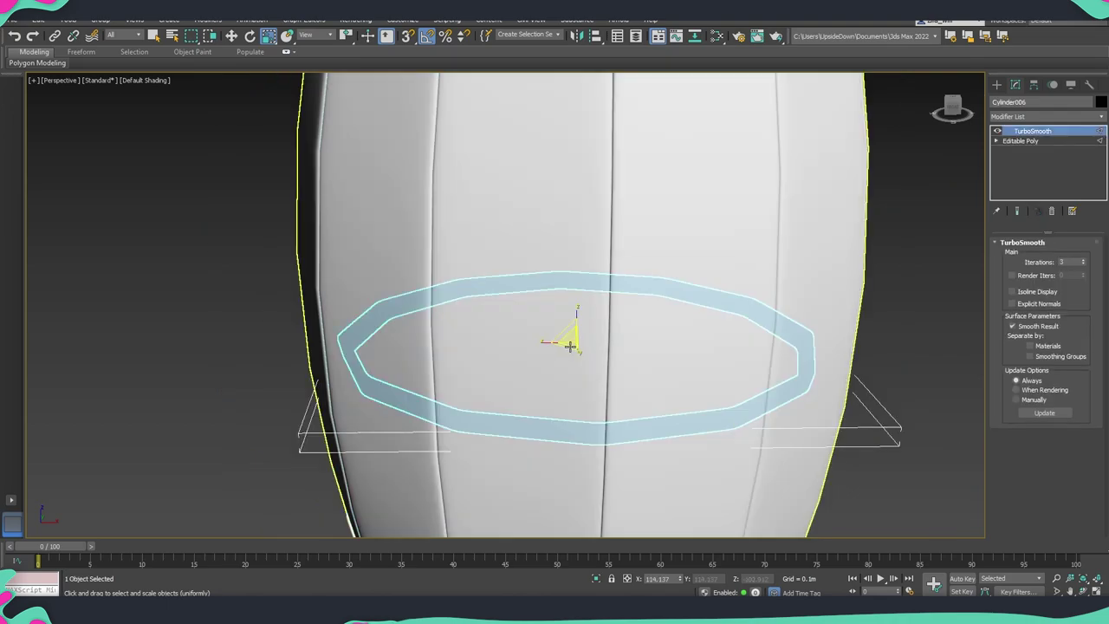
left_click_drag(567, 347, 567, 346)
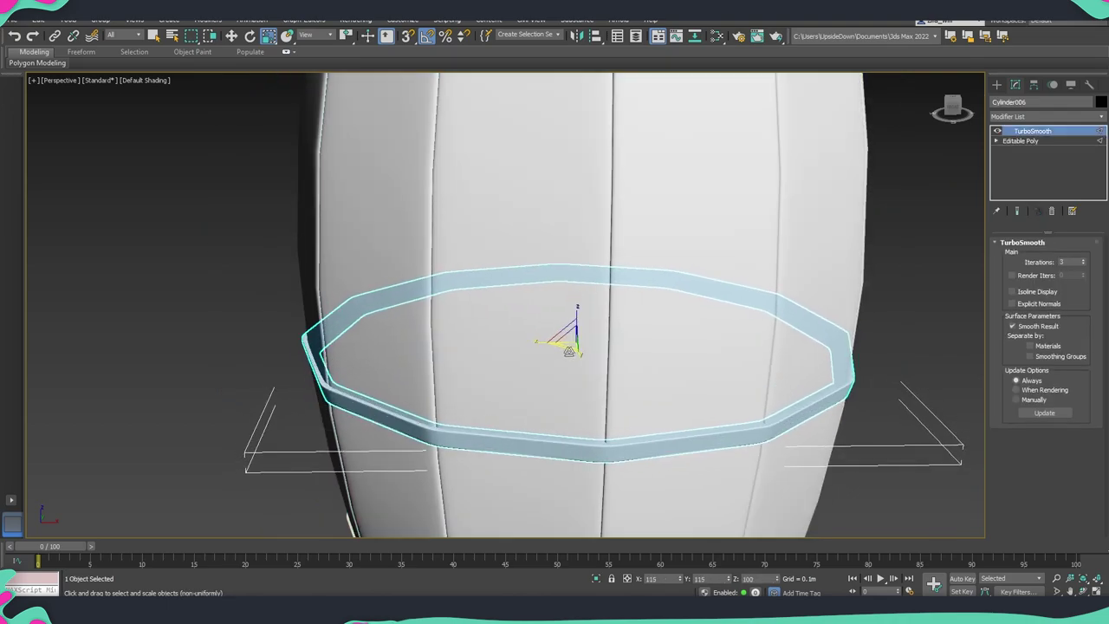
- Inspect the band's edges and vertices in front wireframe, then return to the shaded TurboSmooth result
scroll(563, 342, "down", 3)
middle_click_drag(563, 347, 555, 310, "alt")
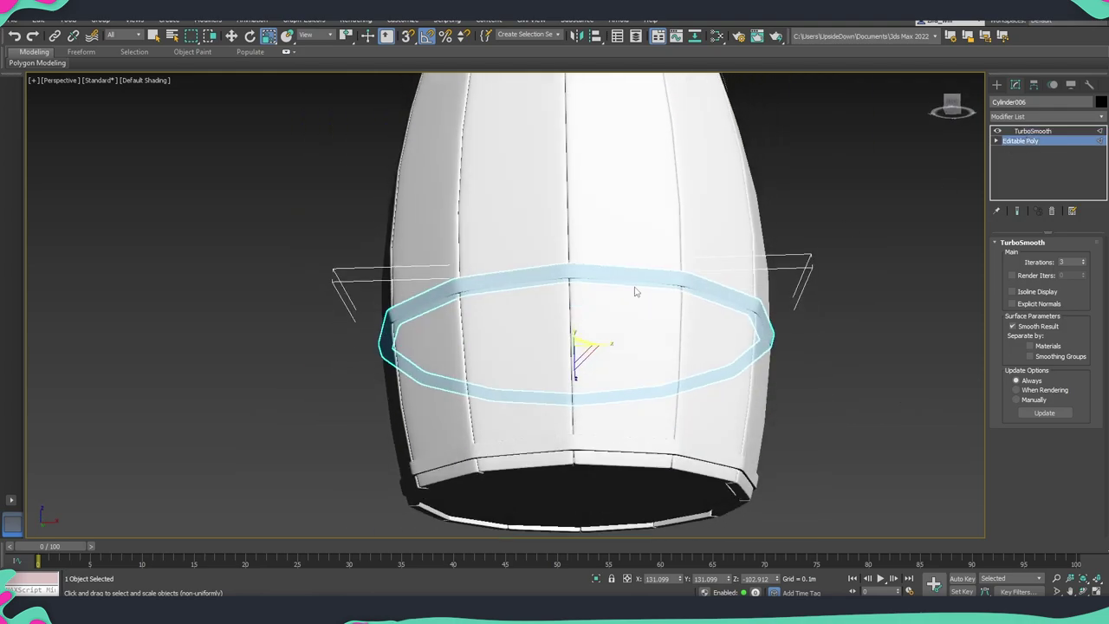
key("2")
key("f")
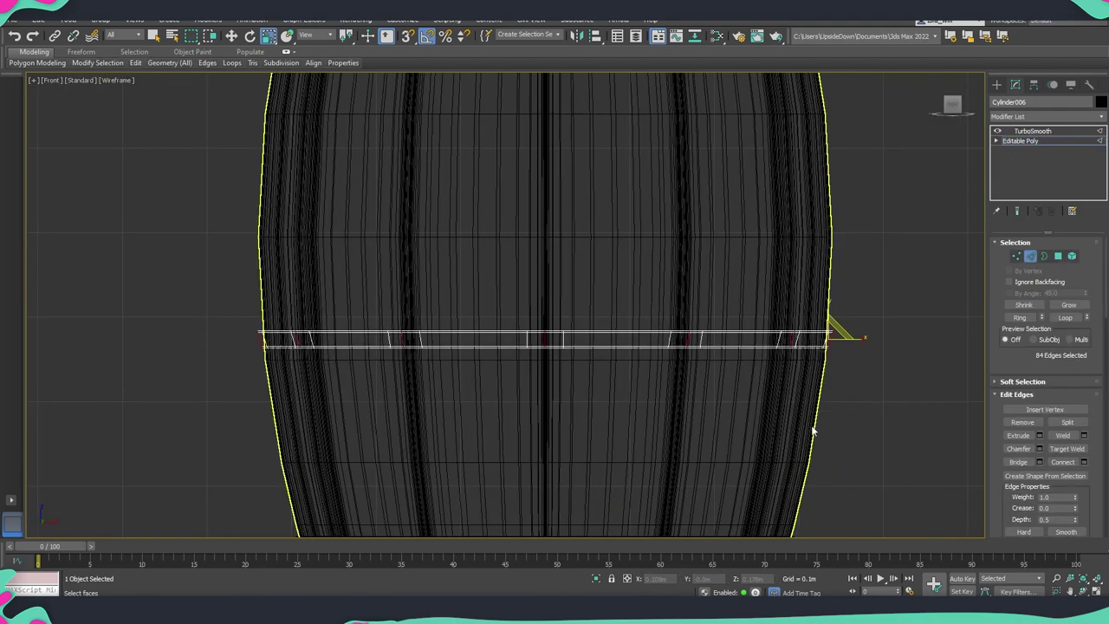
key("1")
scroll(459, 338, "up", 2)
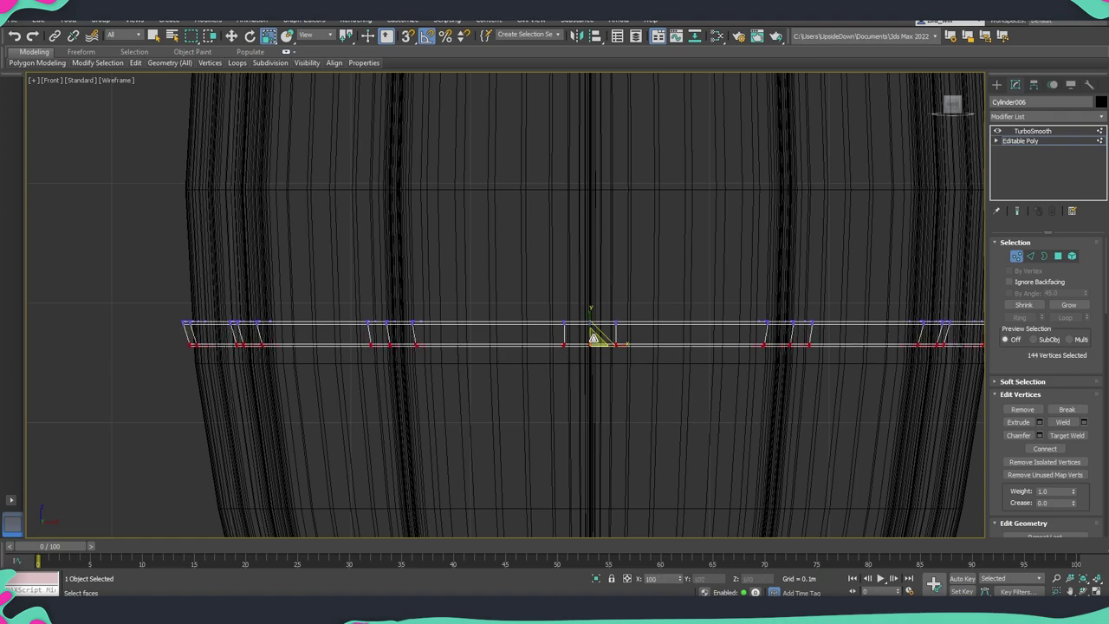
scroll(607, 346, "down", 3)
key("p")
key("F3")
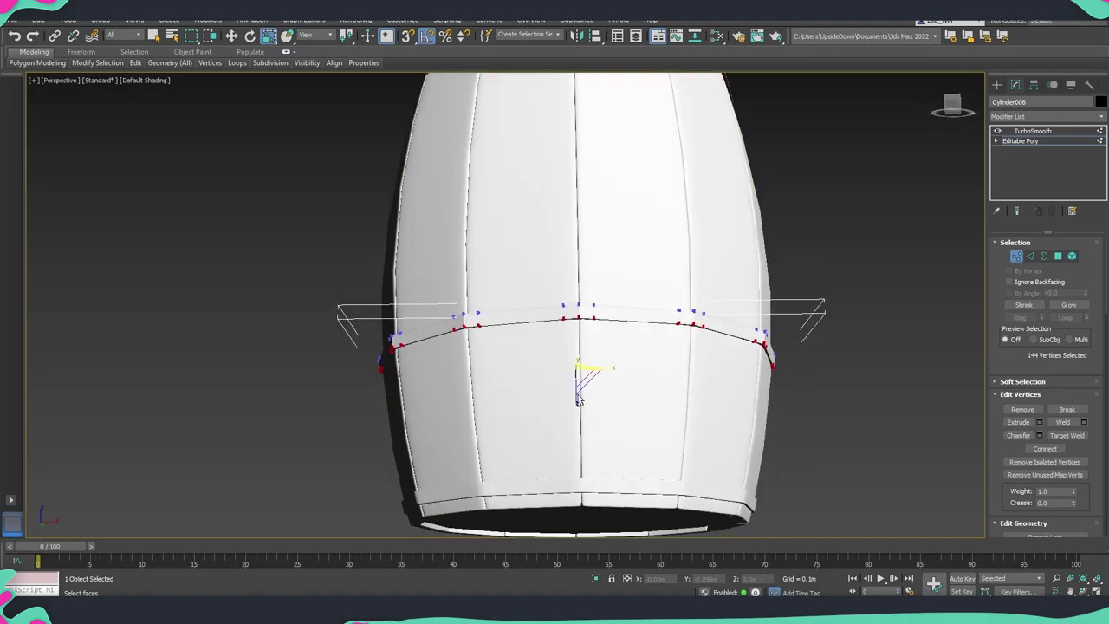
scroll(568, 337, "down", 3)
- Clone the middle band higher up the barrel as Cylinder007, leaving mirror options unchanged
scroll(563, 346, "up", 3)
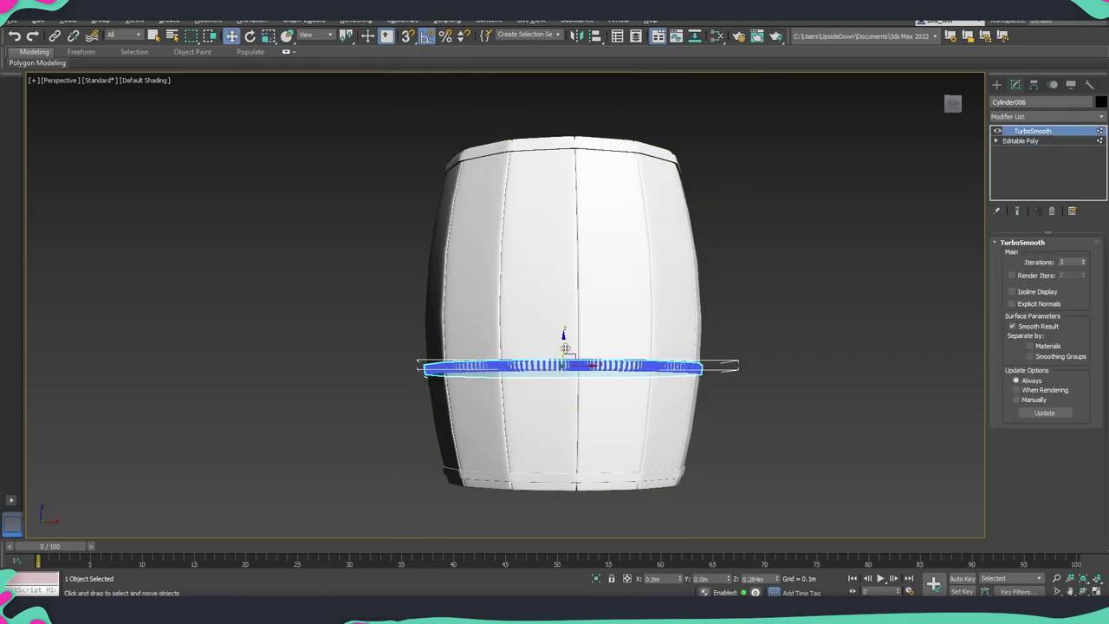
scroll(564, 346, "up", 2)
key("w")
left_click_drag(563, 346, 564, 215, "shift")
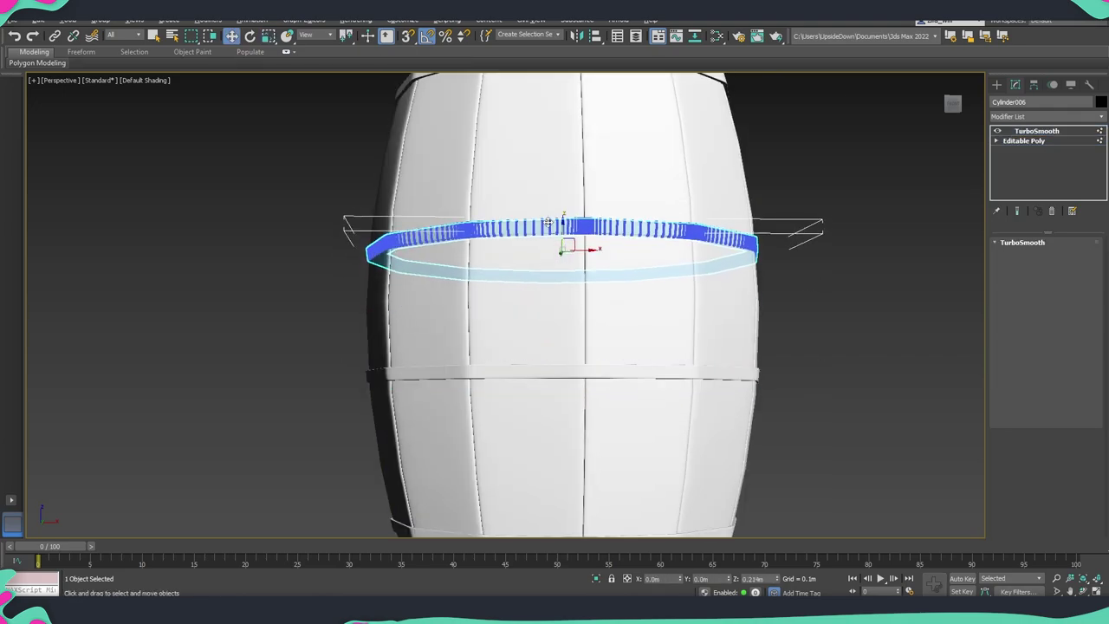
left_click(555, 354)
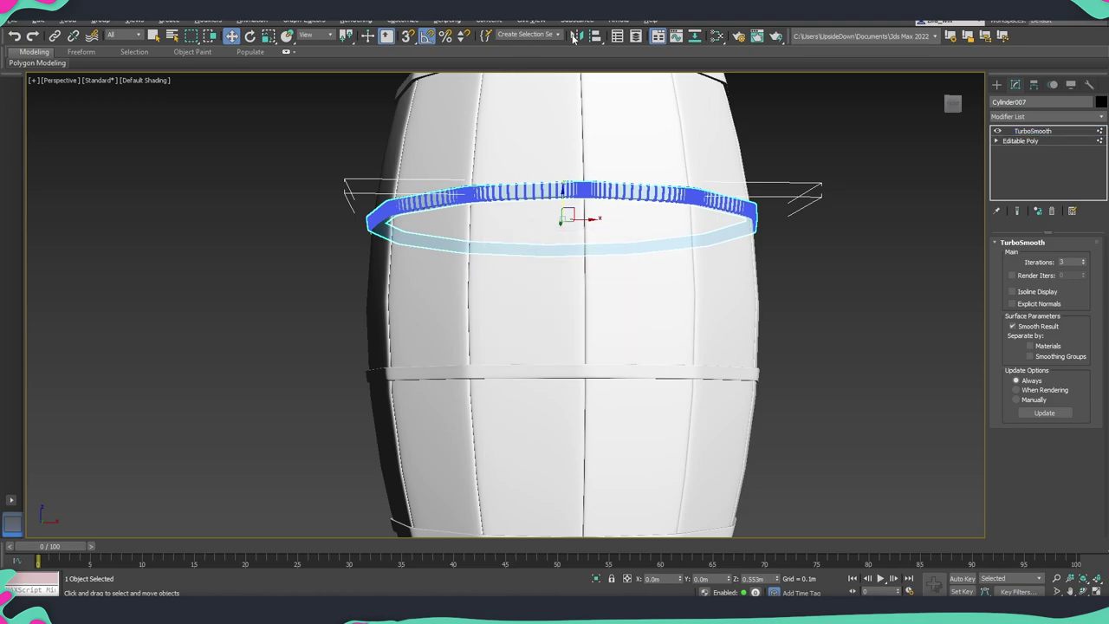
left_click(576, 36)
left_click(527, 381)
- Fine-tune the upper band's height in Front view so it mirrors the lower band
scroll(554, 358, "down", 3)
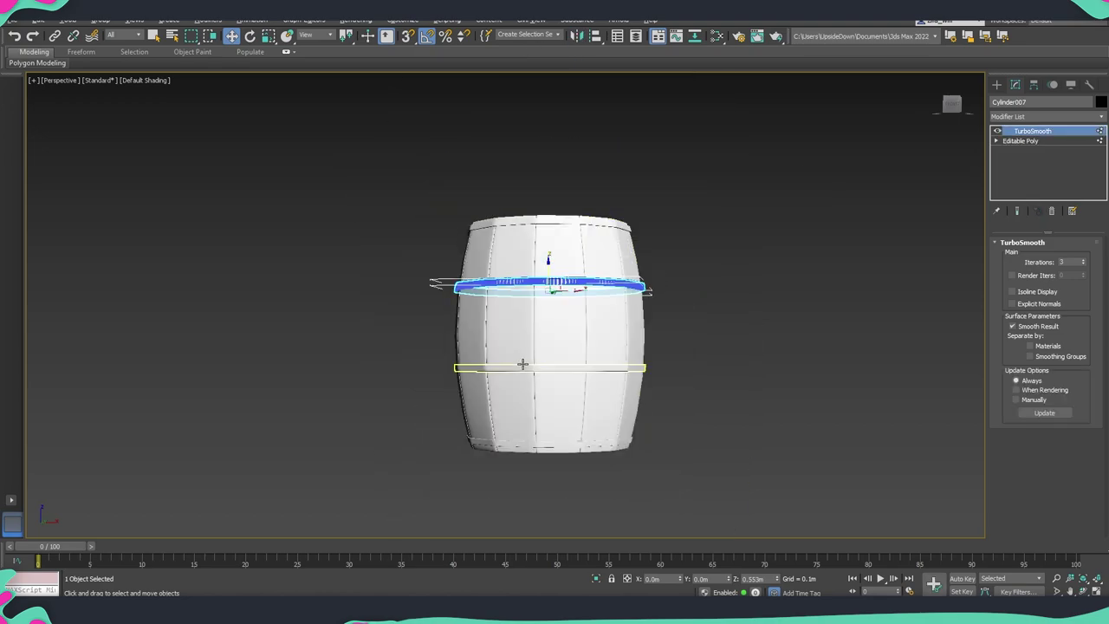
key("f")
scroll(522, 357, "down", 3)
scroll(491, 402, "up", 2)
scroll(503, 311, "up", 2)
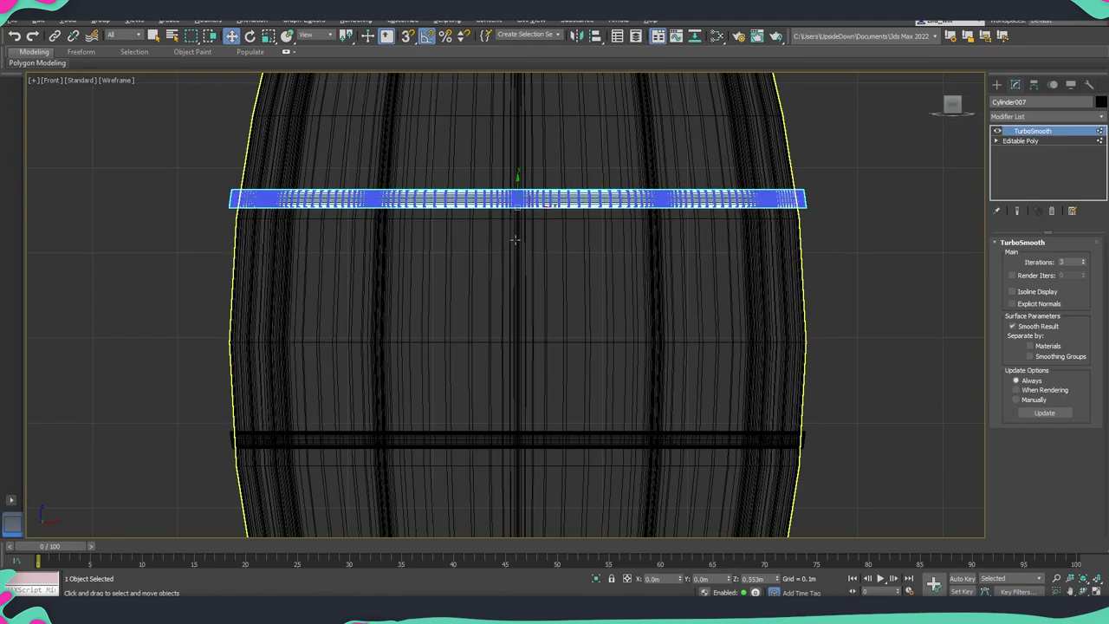
left_click_drag(518, 188, 521, 198)
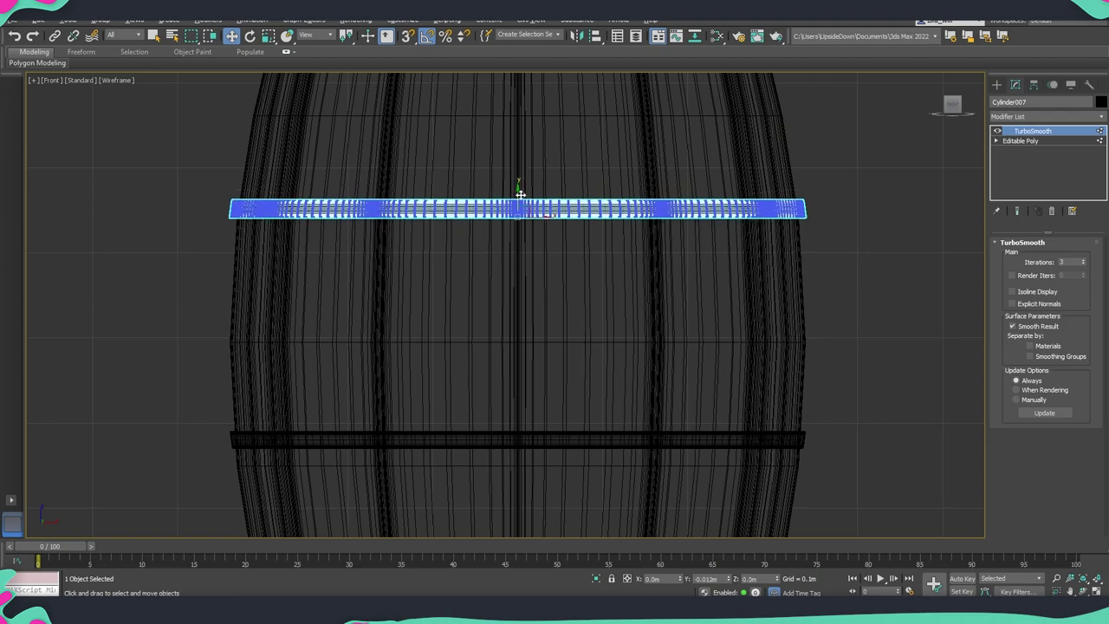
mouse_move(521, 199)
left_mouse_down()
mouse_move(519, 173)
mouse_move(517, 190)
left_mouse_up()
scroll(524, 252, "down", 3)
scroll(526, 274, "up", 2)
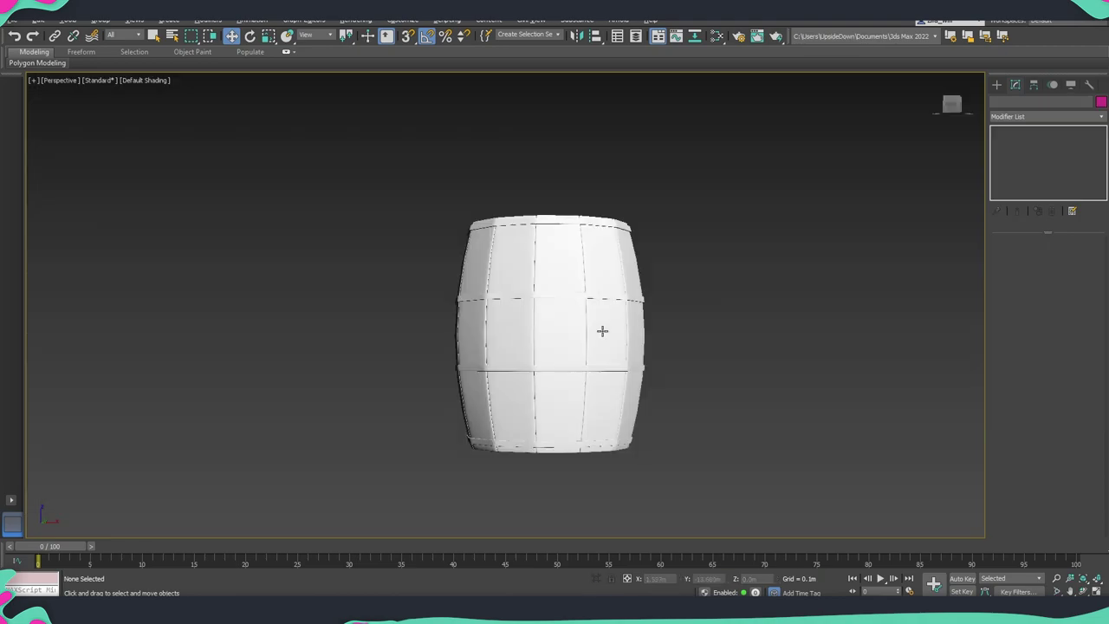
- Clear the selection around the hooped barrel and show the Create panel's Standard Primitives
mouse_move(599, 329)
middle_mouse_down("alt")
mouse_move(680, 379)
mouse_move(680, 408)
middle_mouse_up("alt")
left_click(486, 227)
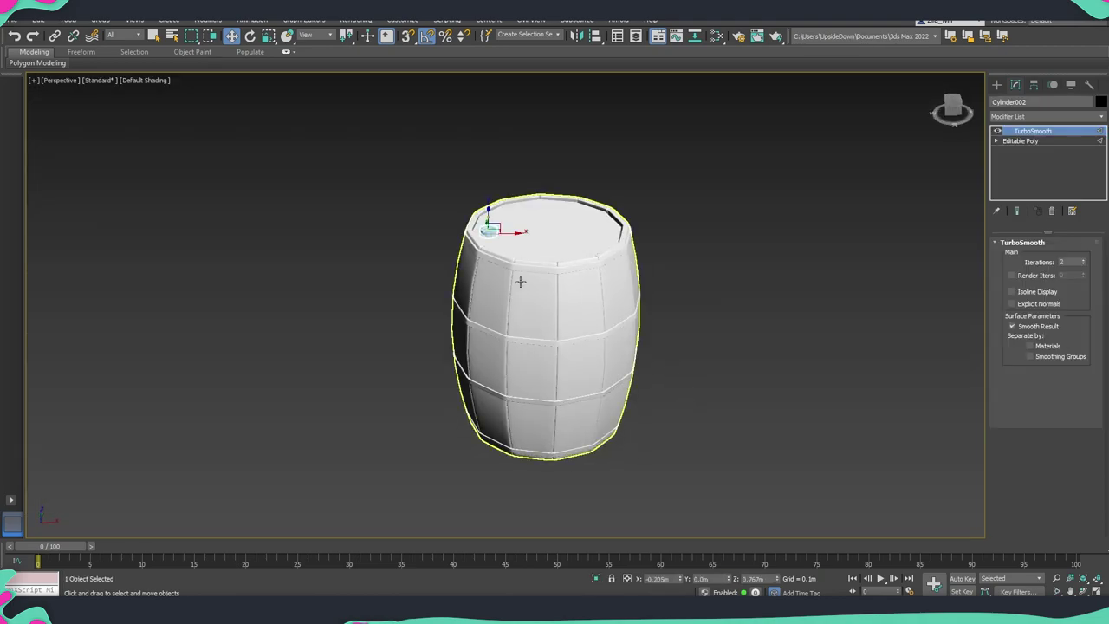
middle_click_drag(490, 303, 515, 292, "alt")
left_click(715, 336)
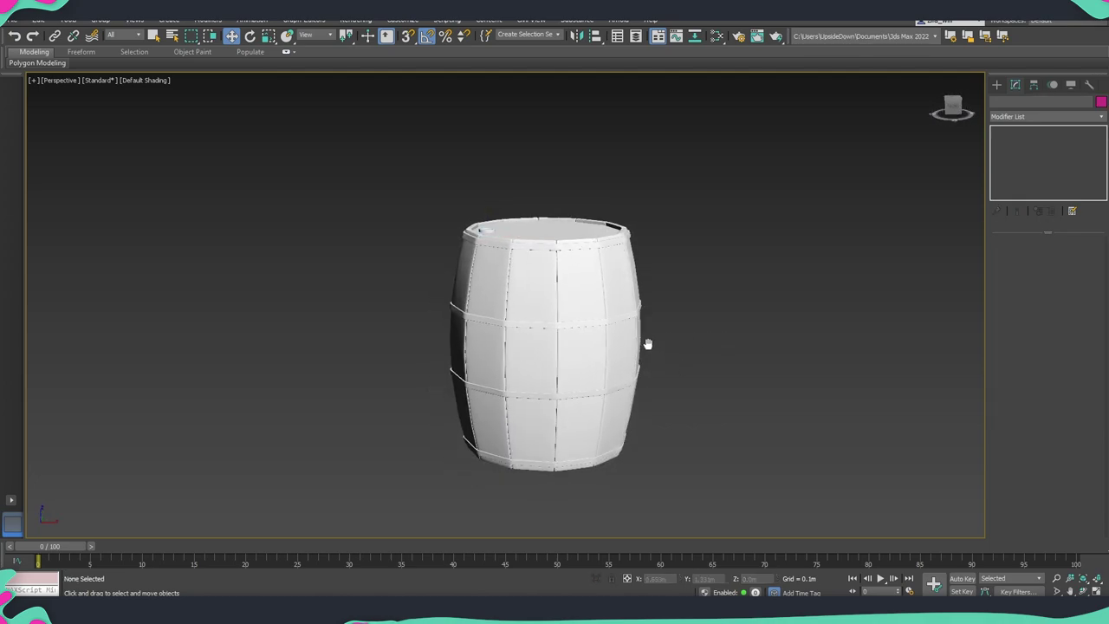
scroll(560, 332, "down", 2)
left_click(561, 332)
left_click(683, 391)
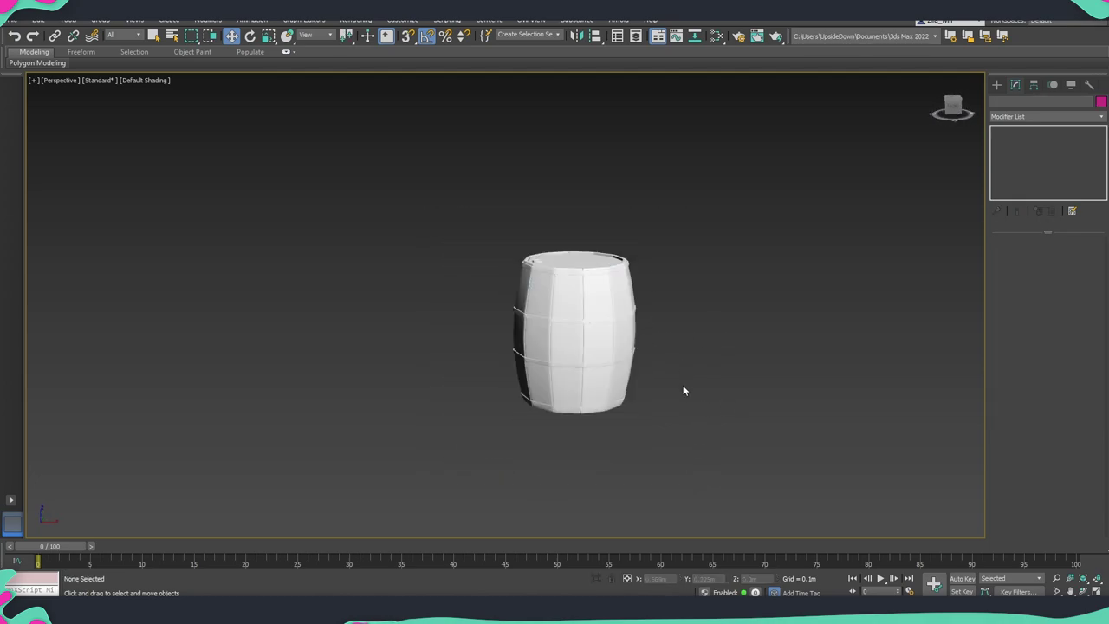
left_click(996, 84)
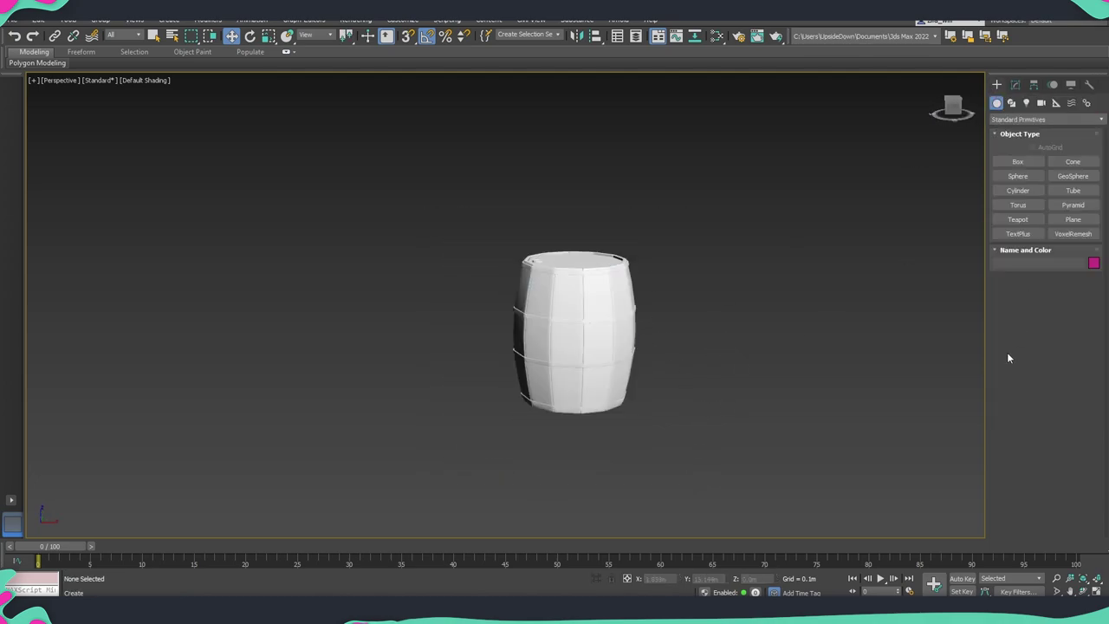
- Draw a 12-sided cylinder of radius 0.291m inside the barrel's rim in Top view
left_click(1019, 190)
key("t")
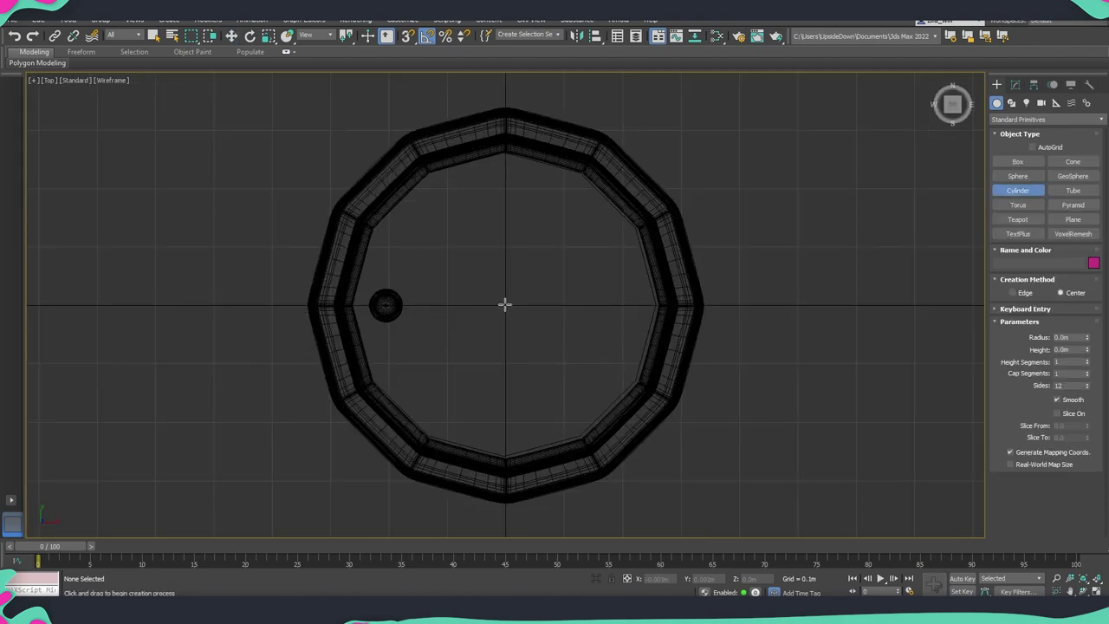
left_click_drag(504, 304, 565, 463)
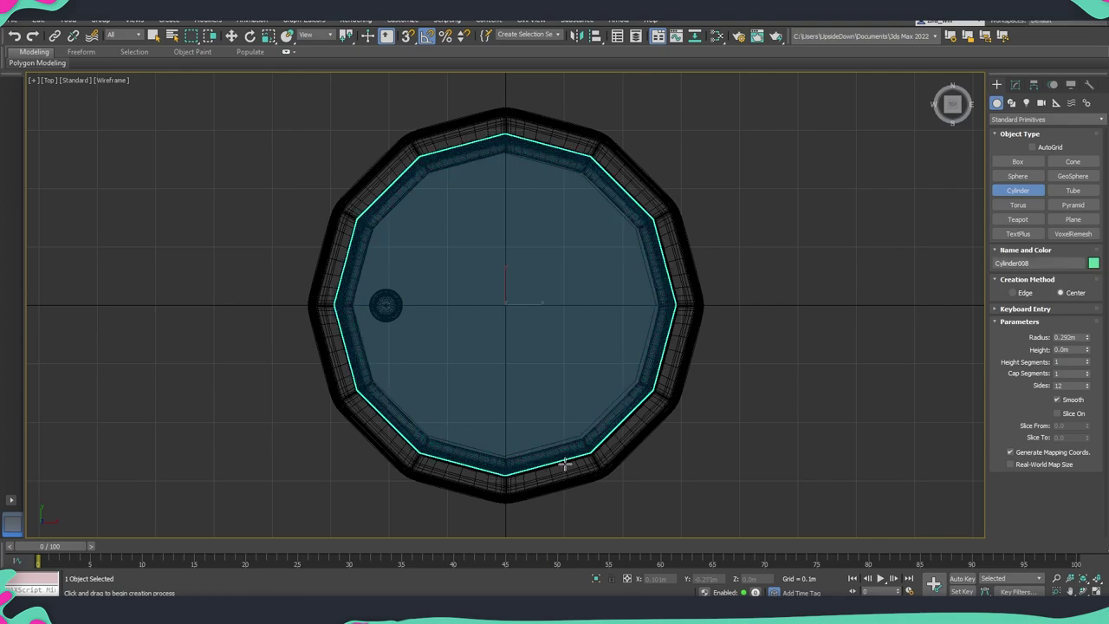
left_click(559, 319)
key("w")
key("p")
scroll(637, 449, "up", 3)
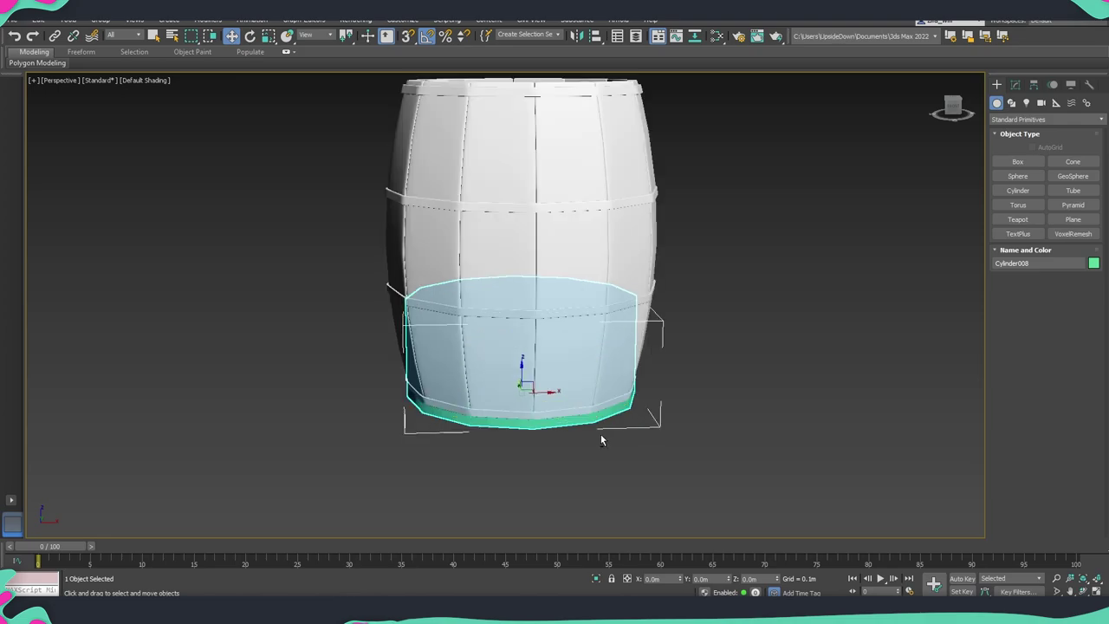
mouse_move(600, 434)
middle_mouse_down("alt")
mouse_move(525, 376)
mouse_move(526, 405)
mouse_move(527, 347)
middle_mouse_up("alt")
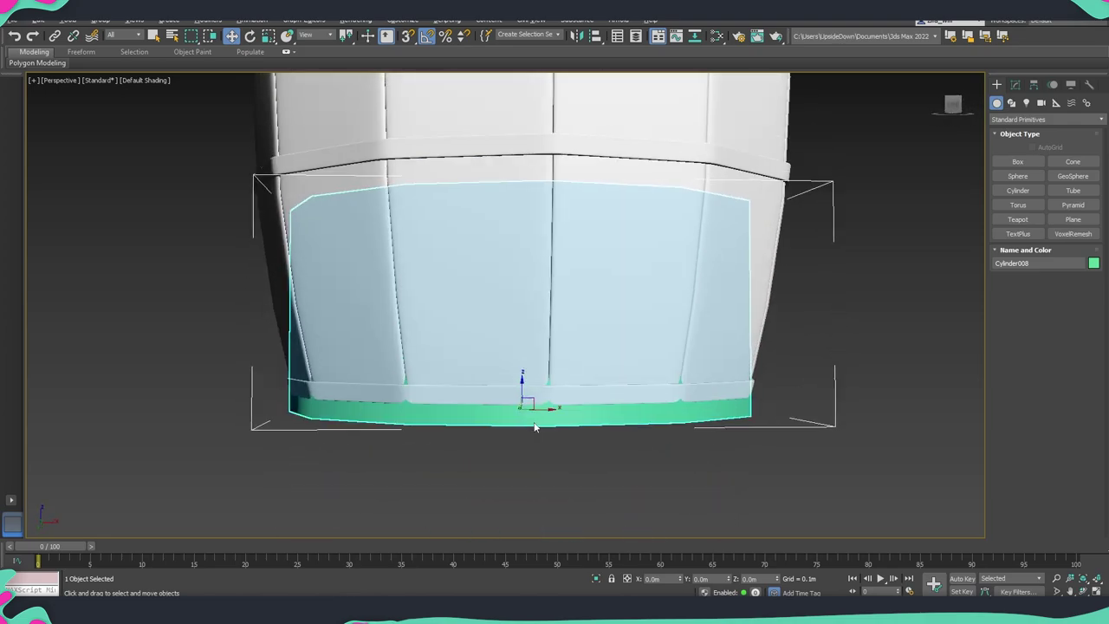
scroll(526, 346, "down", 3)
- Raise the new Cylinder008's height to 0.77m in the Modify panel
left_click(1015, 84)
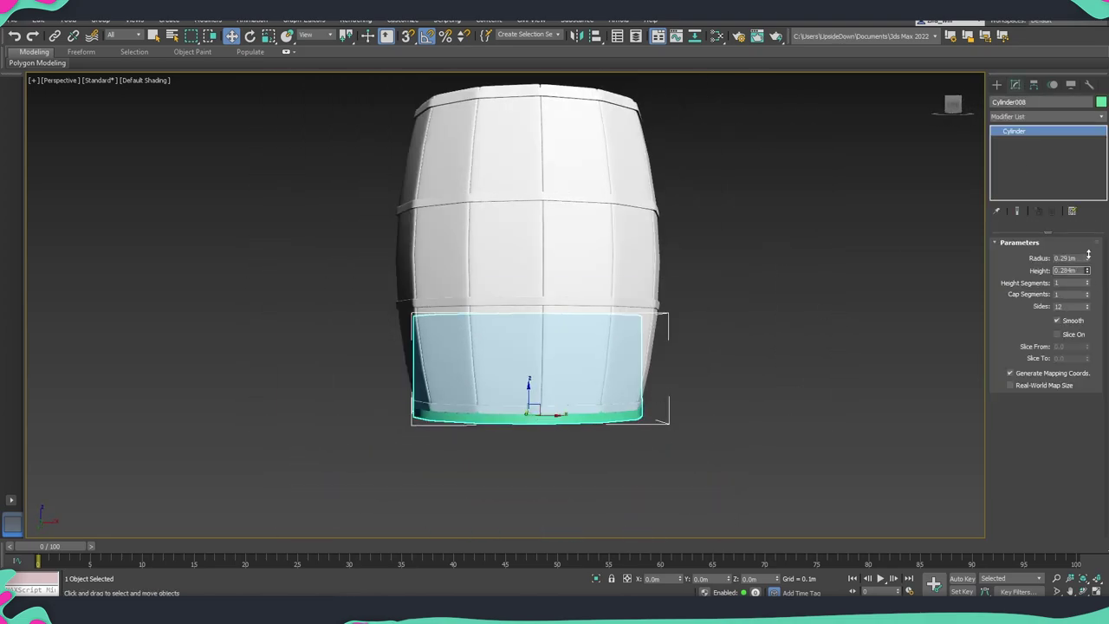
left_click_drag(1088, 255, 1088, 199)
mouse_move(785, 222)
middle_mouse_down()
mouse_move(724, 287)
mouse_move(720, 370)
middle_mouse_up()
scroll(550, 260, "up", 2)
- Convert Cylinder008 to Editable Poly and raise its top face up to the barrel's rim
middle_click_drag(517, 260, 477, 247, "alt")
right_click(478, 247)
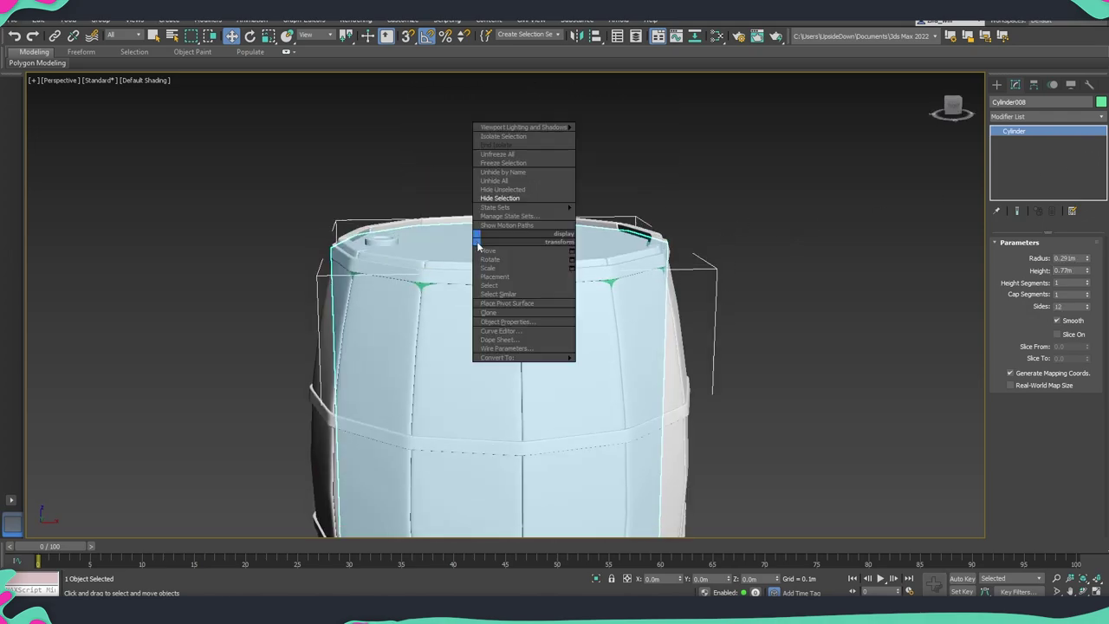
left_click(616, 367)
key("4")
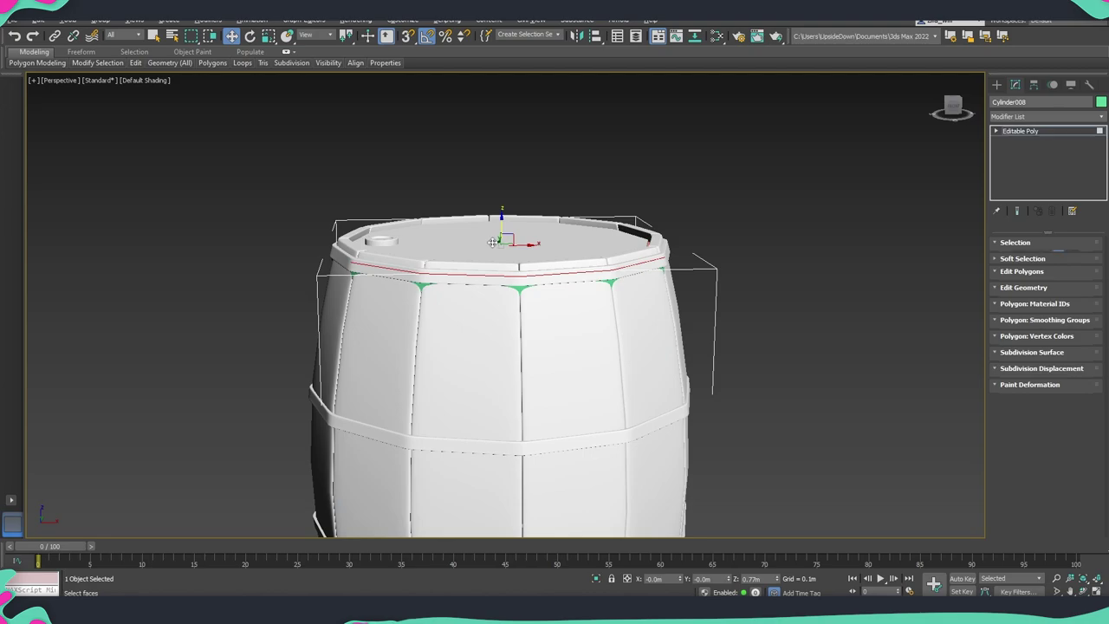
left_click(508, 222)
left_click_drag(509, 222, 509, 212)
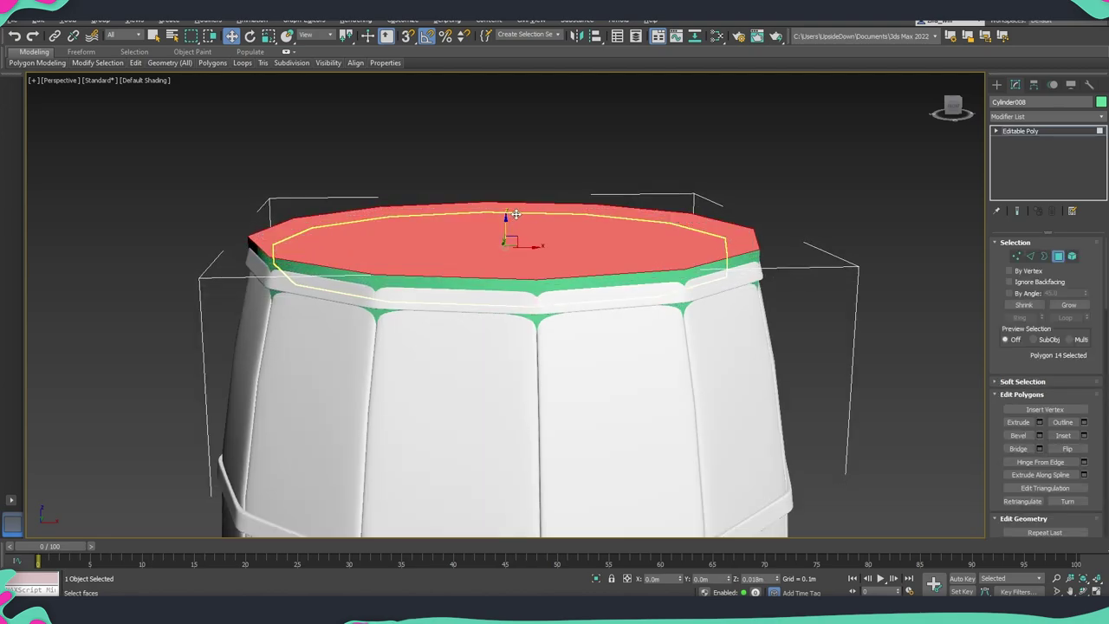
scroll(509, 242, "down", 2)
scroll(554, 287, "down", 3)
- Connect the vertical side edges with 2 new horizontal edge loops
middle_click_drag(555, 287, 564, 312, "alt")
key("F3")
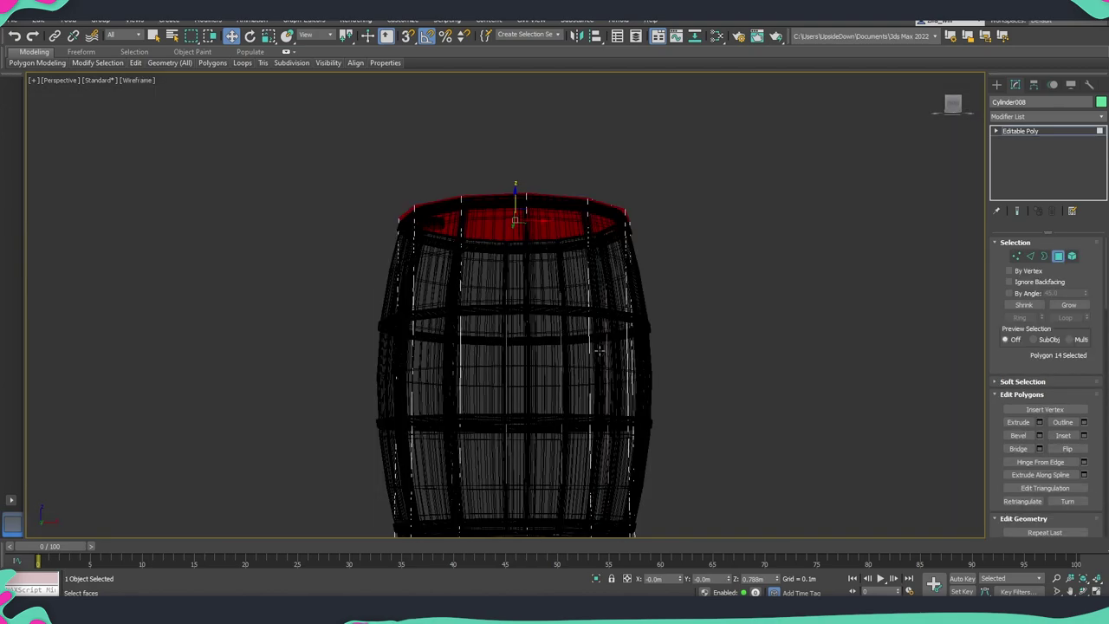
key("2")
double_click(616, 386)
middle_click_drag(616, 387, 1065, 448, "alt")
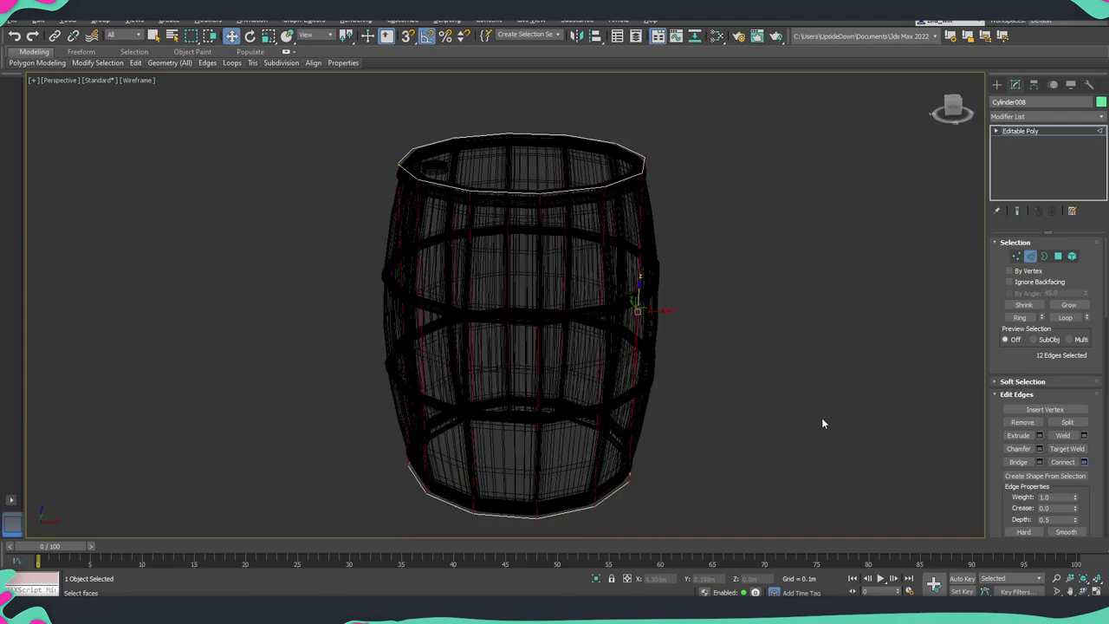
middle_click_drag(822, 422, 735, 364, "alt")
key("ctrl+shift+e")
left_click_drag(514, 312, 687, 327)
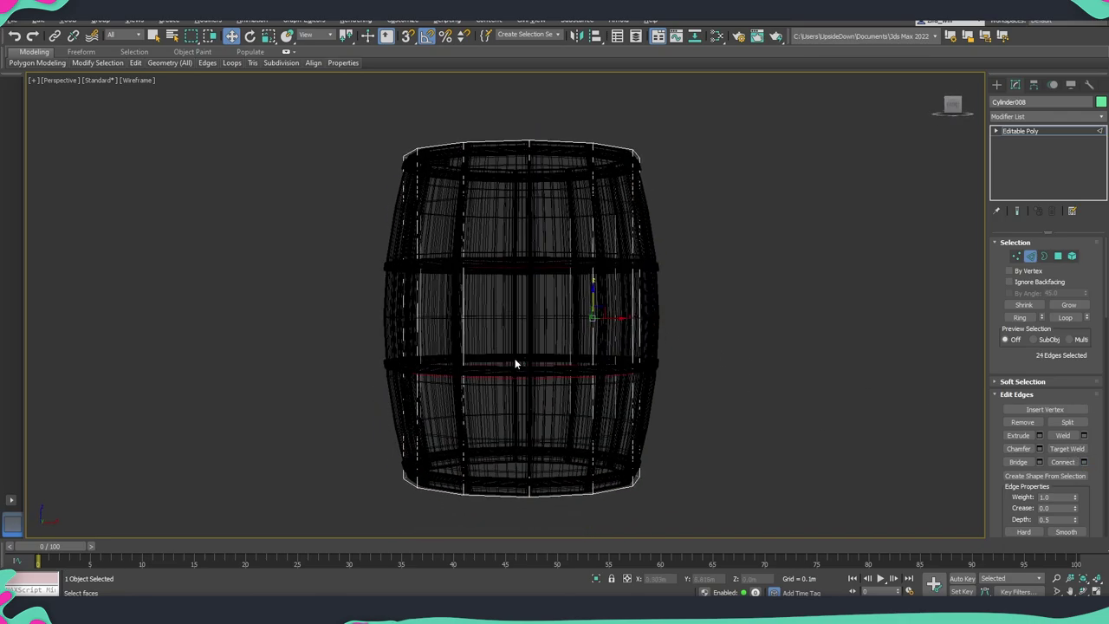
key("F3")
middle_click_drag(515, 364, 557, 335, "alt")
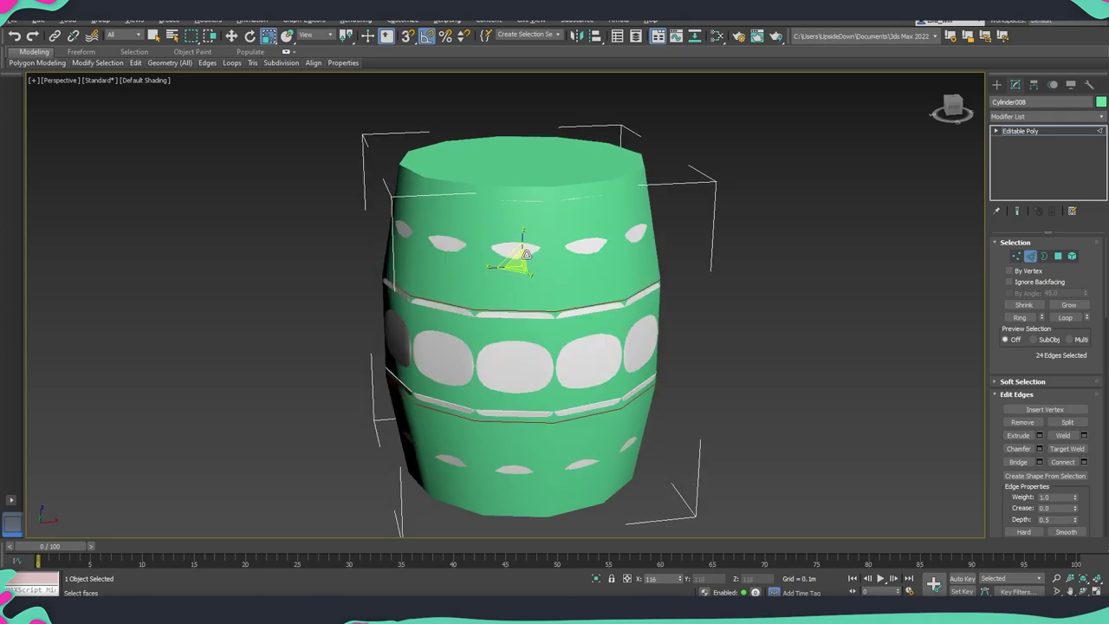
key("F3")
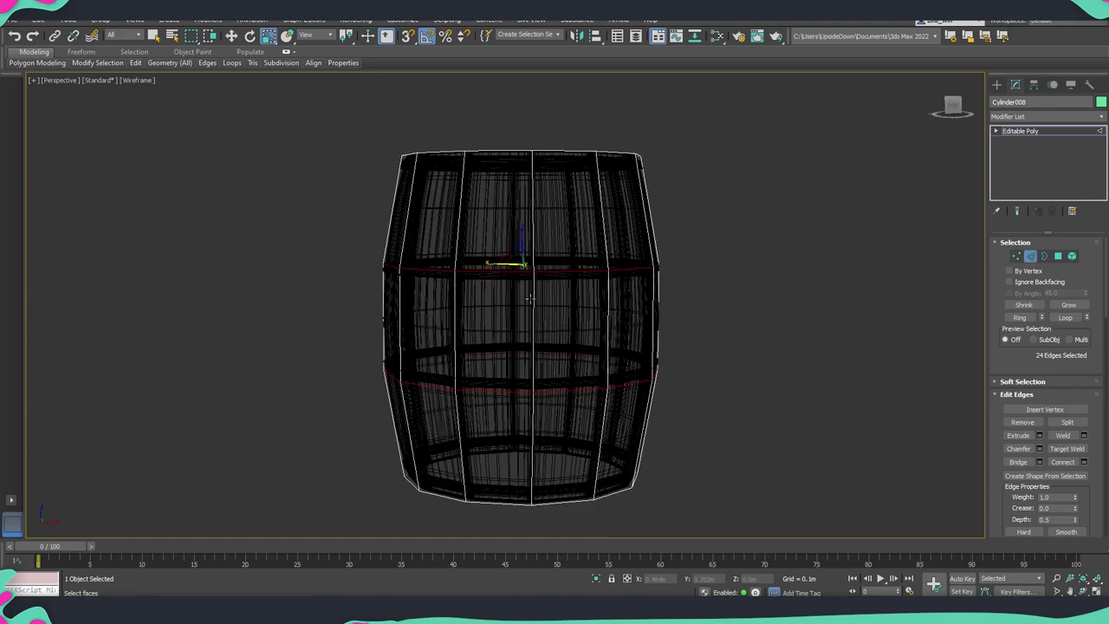
middle_click_drag(529, 299, 599, 342, "alt")
key("F3")
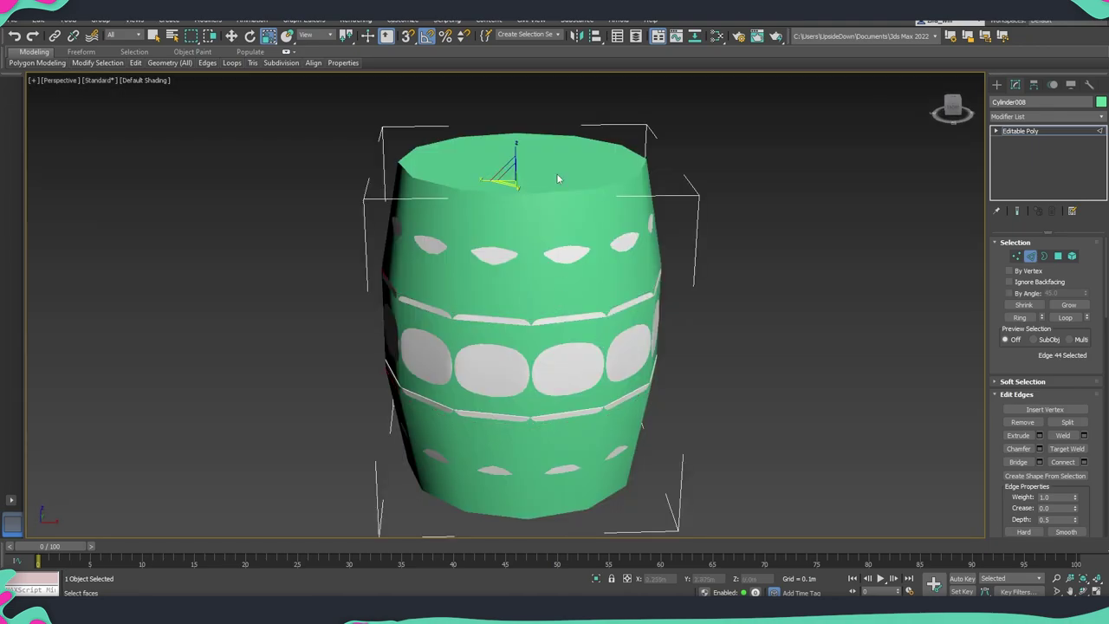
- Select the cylinder's top and bottom cap polygons together
key("4")
left_click(556, 173)
mouse_move(556, 174)
middle_mouse_down("alt")
mouse_move(632, 260)
mouse_move(646, 399)
mouse_move(705, 395)
mouse_move(656, 388)
middle_mouse_up("alt")
left_click(607, 294, "ctrl")
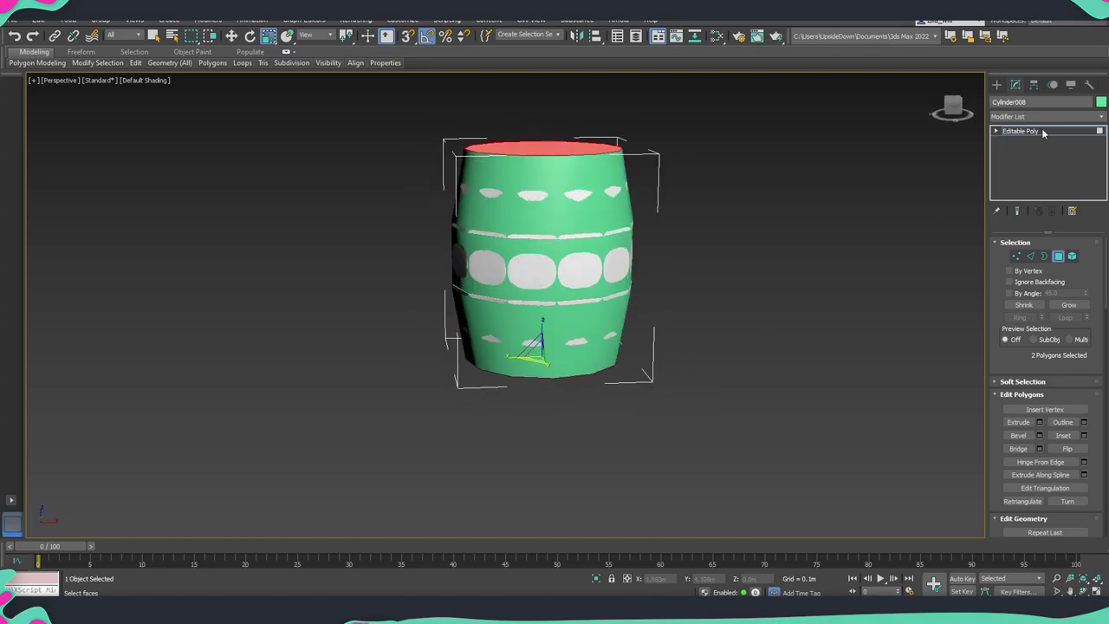
- Slide the upper edge loop of Cylinder008 to line up with the barrel's upper band
key("F4")
scroll(606, 251, "up", 3)
scroll(513, 258, "up", 3)
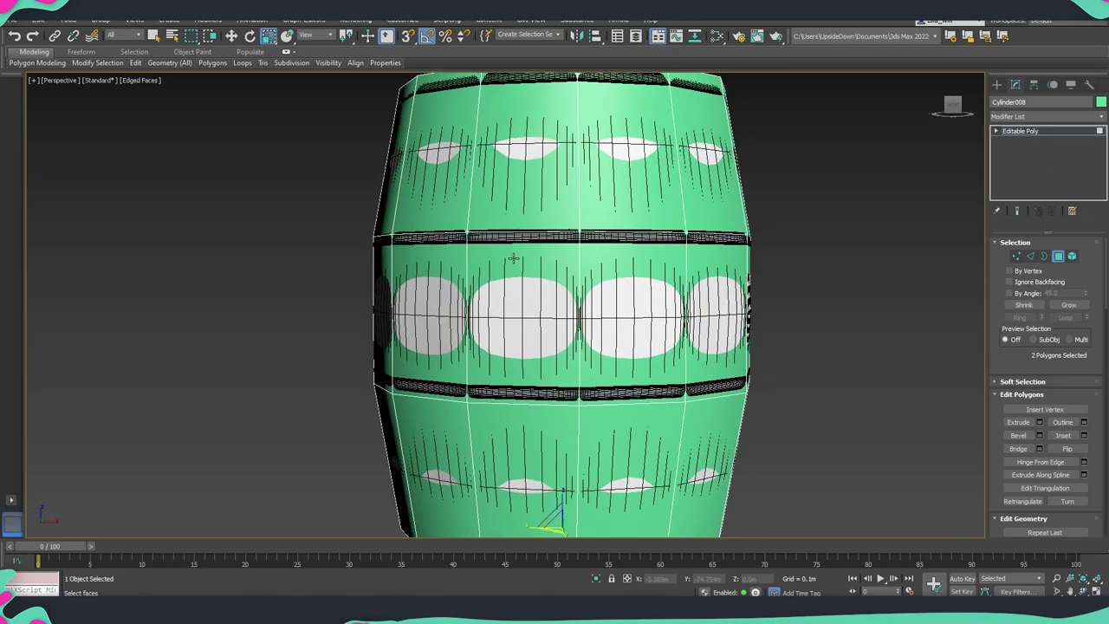
scroll(514, 258, "down", 3)
key("2")
double_click(530, 239)
scroll(530, 239, "up", 3)
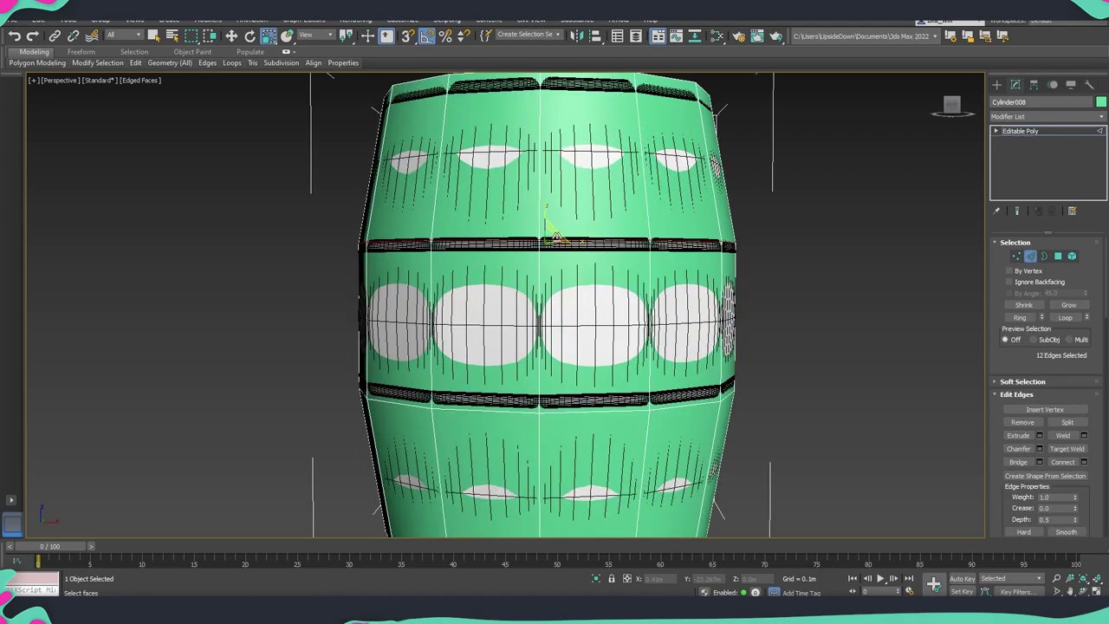
middle_click_drag(554, 236, 546, 216, "alt")
key("w")
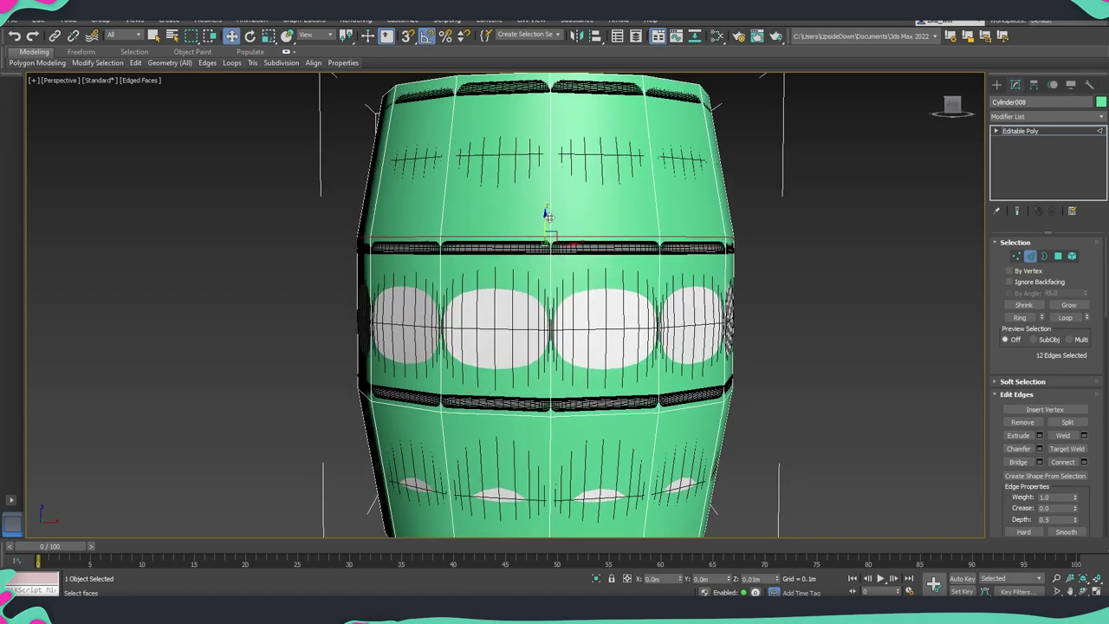
scroll(548, 235, "down", 3)
- Set the low-poly barrel beside the white barrel and give it a PBR Metal/Rough material (Material #25)
middle_click_drag(548, 235, 629, 297, "alt")
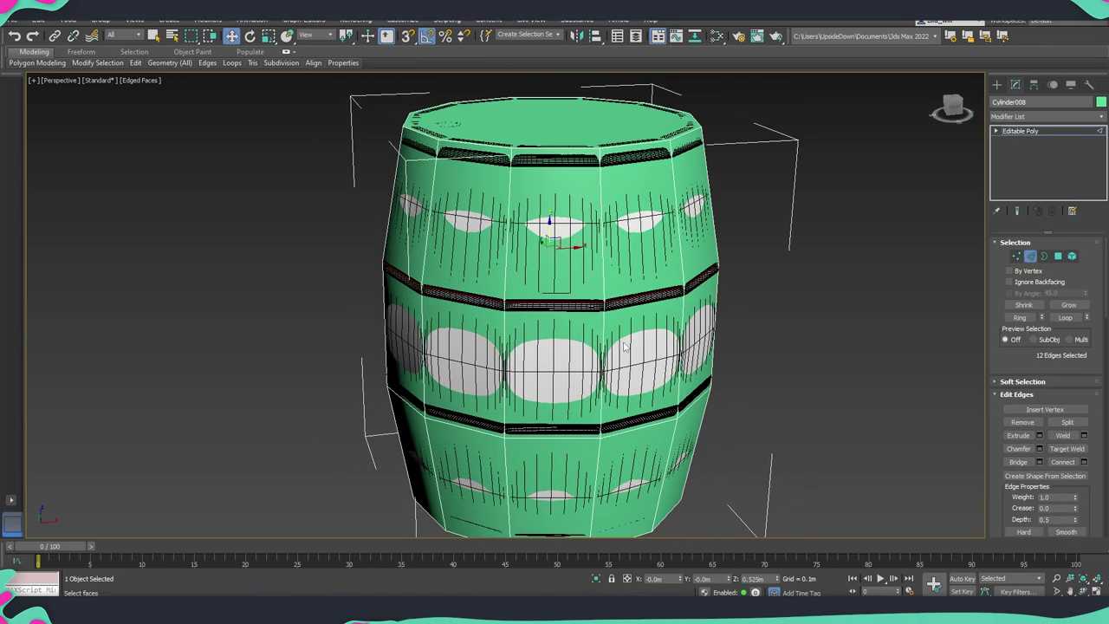
scroll(628, 298, "down", 3)
key("2")
scroll(629, 298, "down", 2)
key("2")
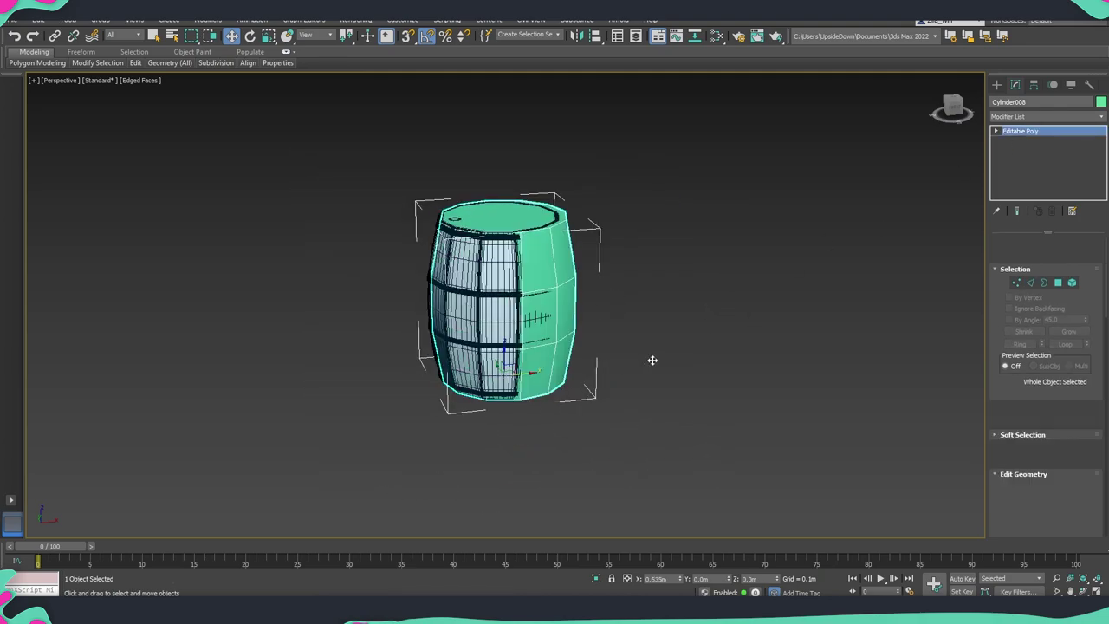
left_click_drag(654, 361, 774, 346)
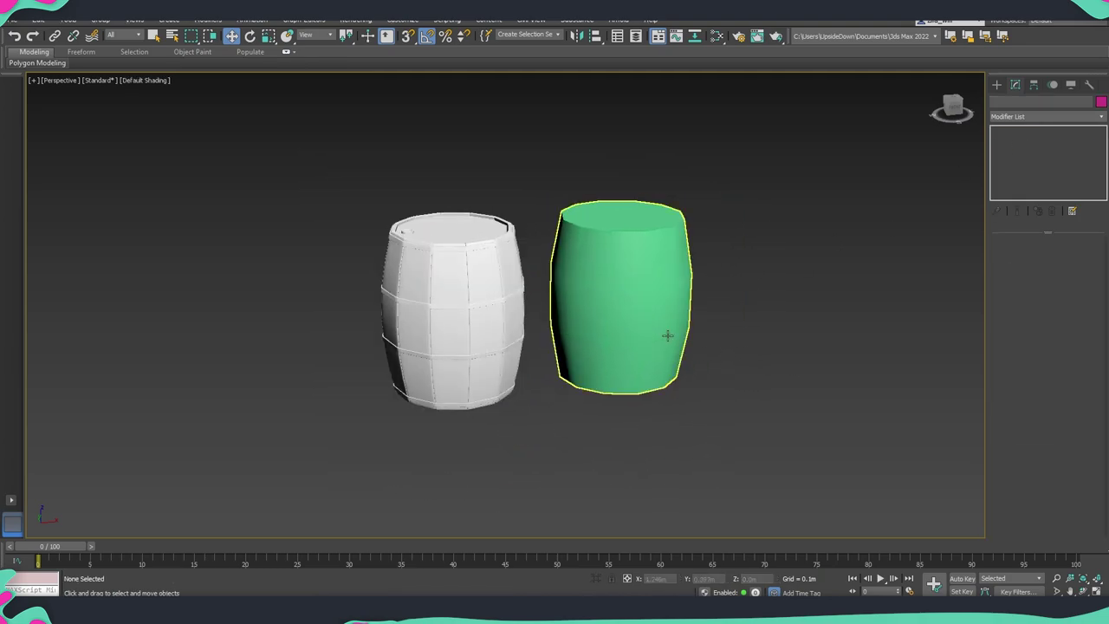
key("m")
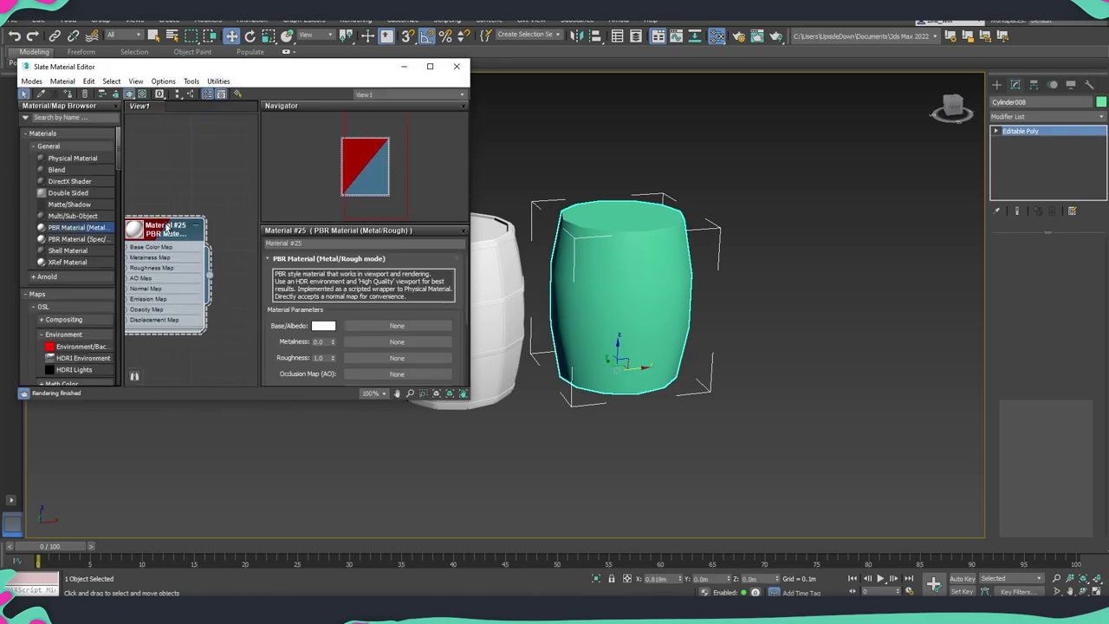
left_click(1048, 116)
scroll(1040, 390, "down", 10)
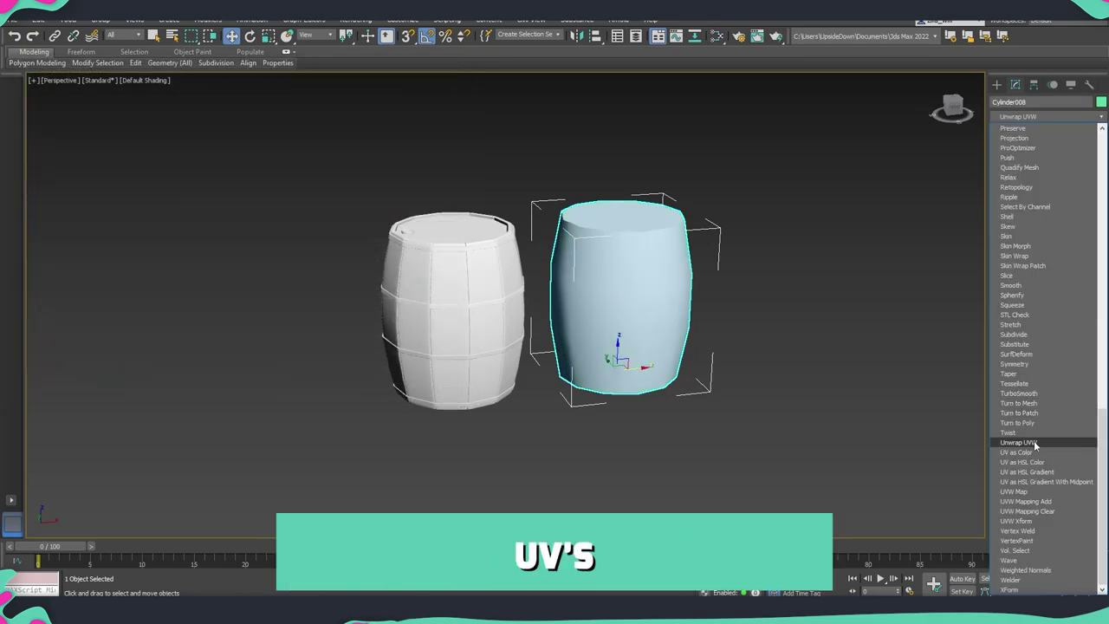
- Add an Unwrap UVW modifier and select the barrel's cap and side faces
left_click(1033, 442)
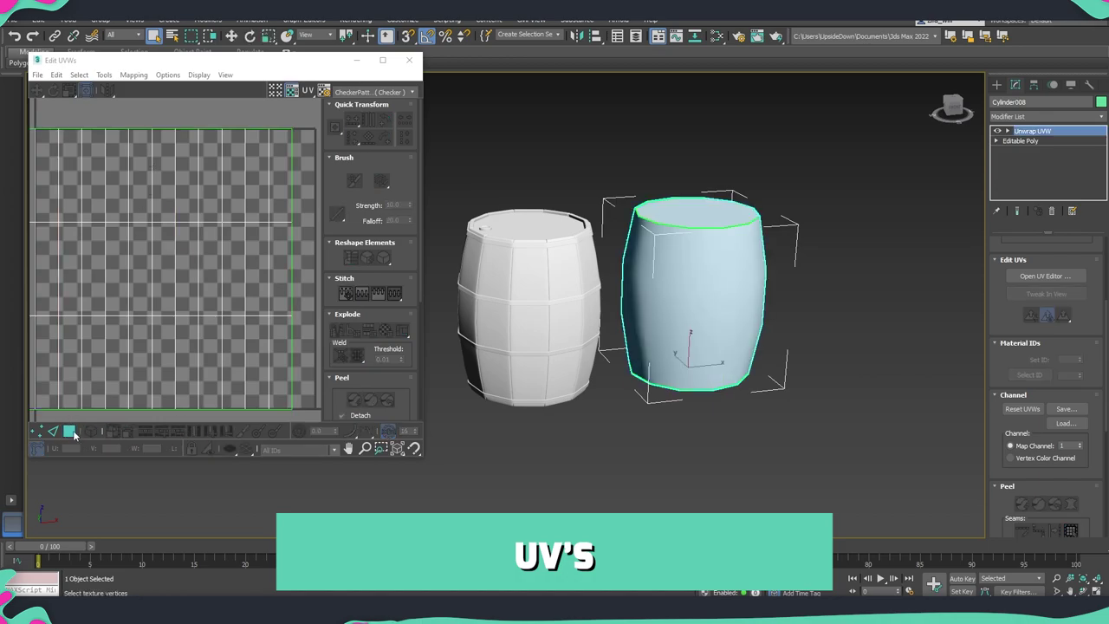
key("ctrl+a")
scroll(227, 271, "down", 2)
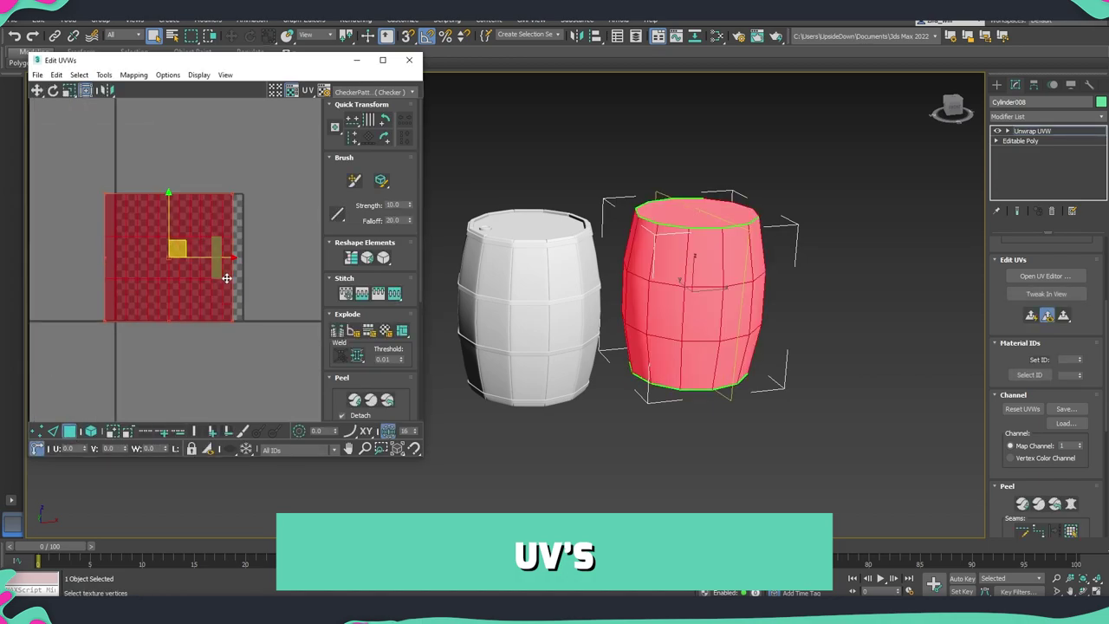
left_click(664, 224)
middle_click_drag(673, 337, 698, 315, "alt")
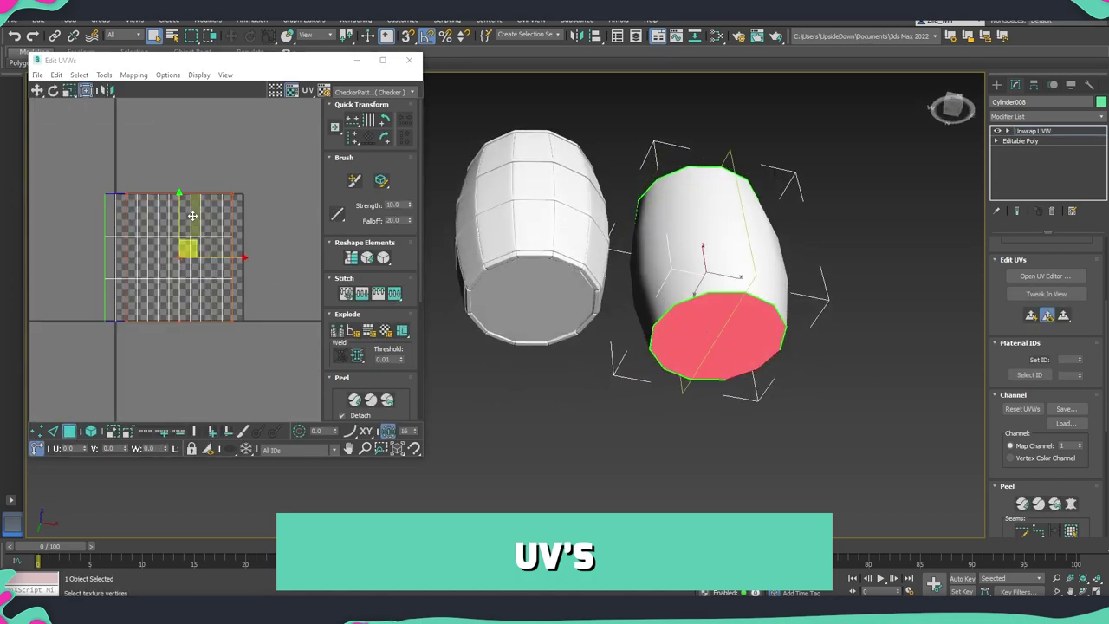
right_click(192, 216)
left_click(173, 251)
left_click_drag(121, 145, 325, 249, "ctrl")
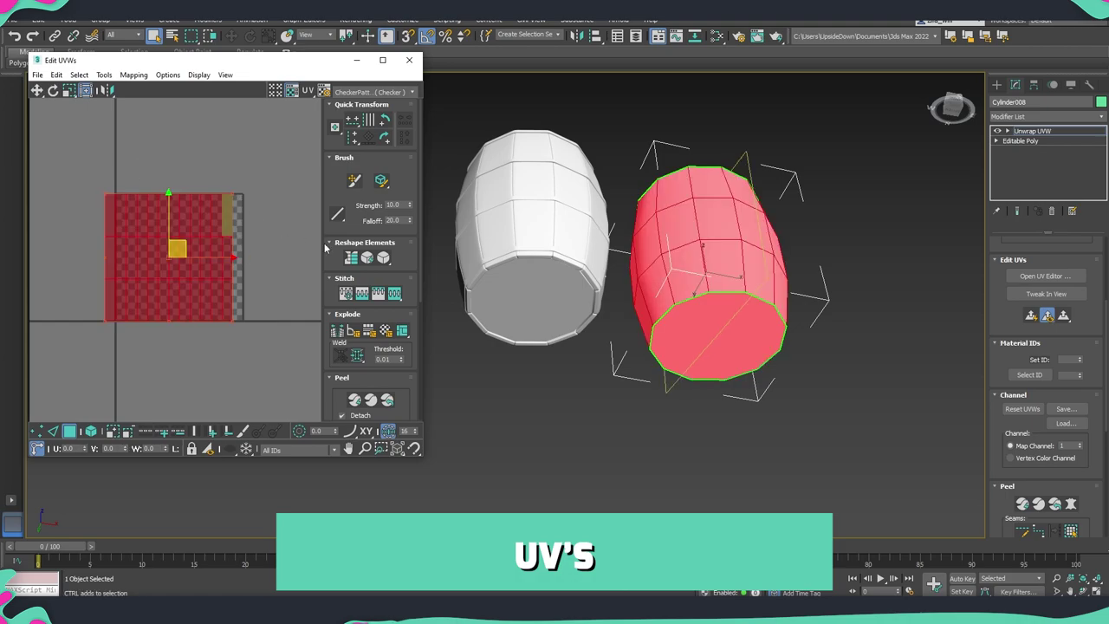
scroll(325, 249, "down", 2)
scroll(342, 345, "down", 3)
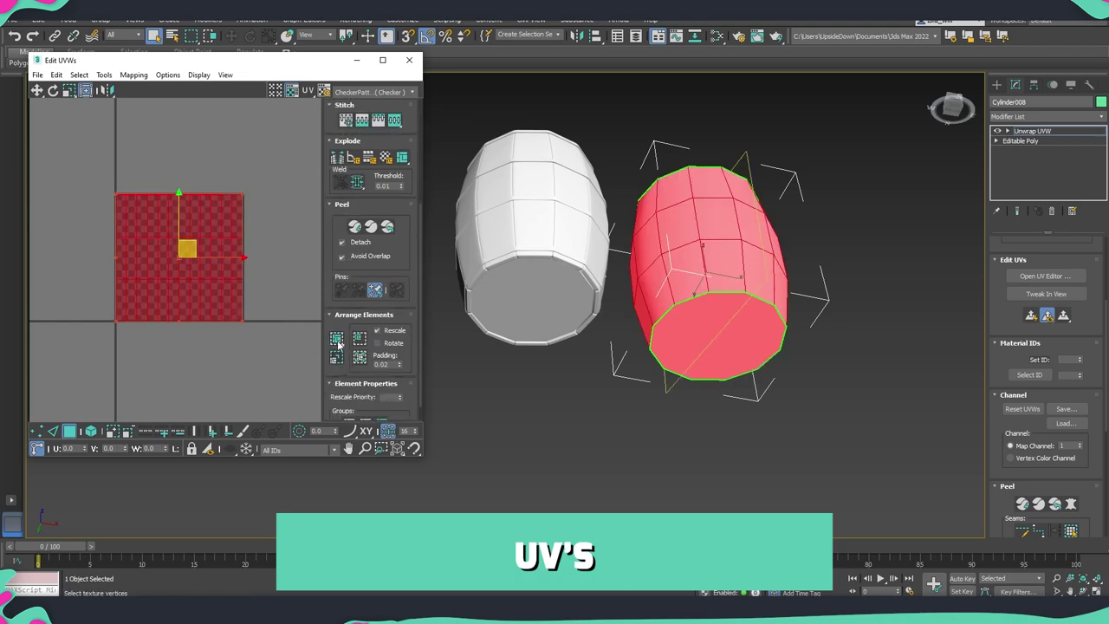
- Flatten and pack the UVs into a side strip and two circular cap islands
left_click(337, 341)
middle_click_drag(678, 333, 659, 260, "alt")
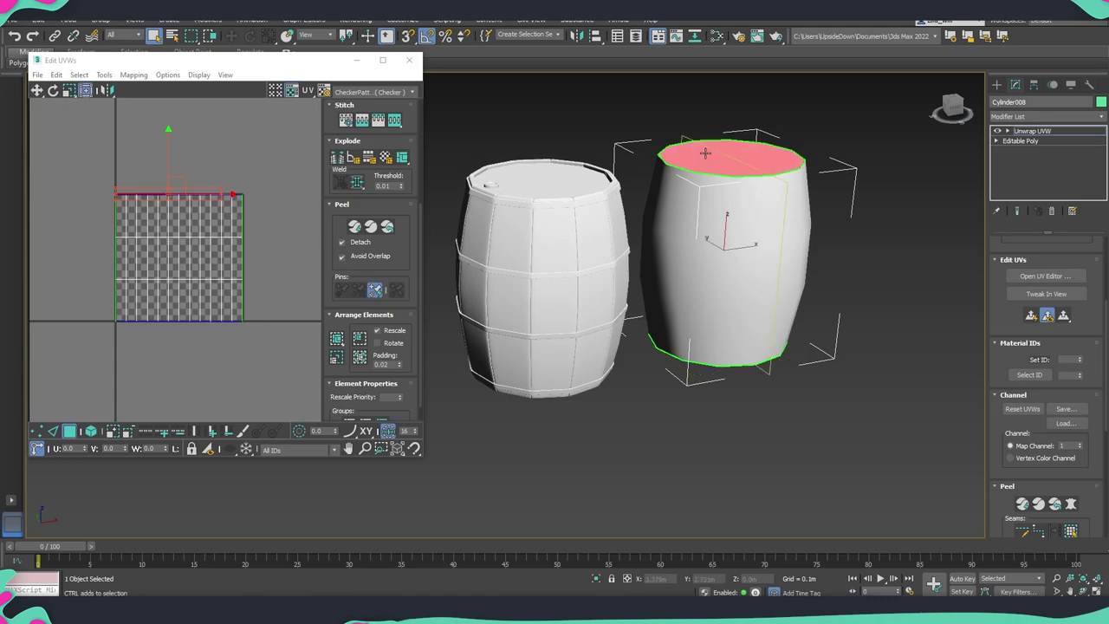
left_click(133, 74)
left_click(147, 98)
left_click(148, 98)
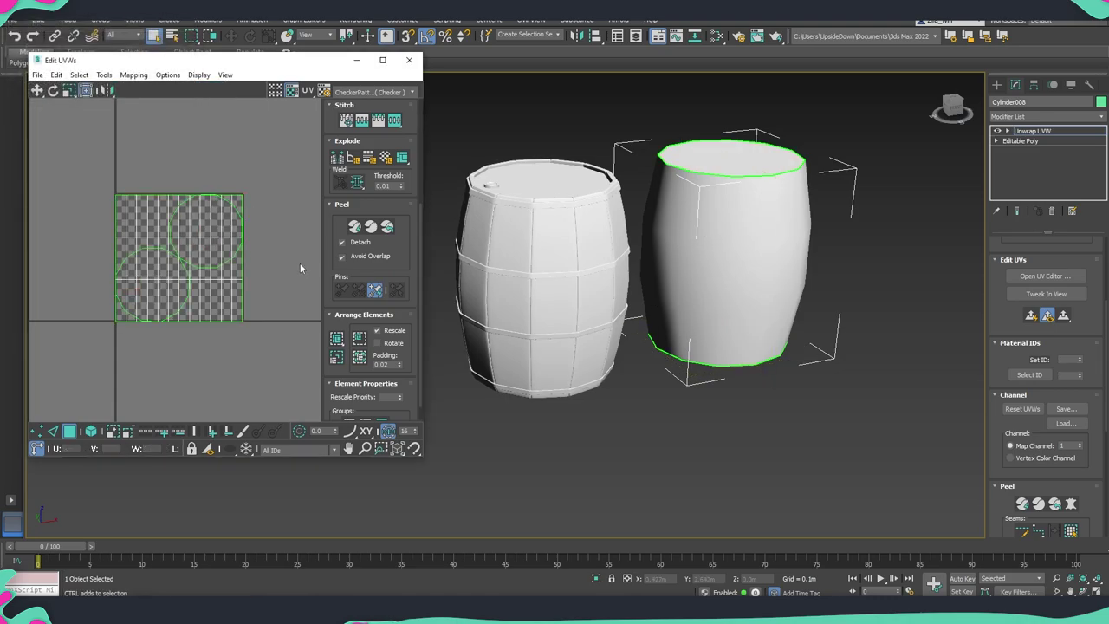
left_click(337, 340)
- Try moving the top-cap UV circle, revert it, and bring up the menu to collapse to Editable Poly
left_click(138, 214)
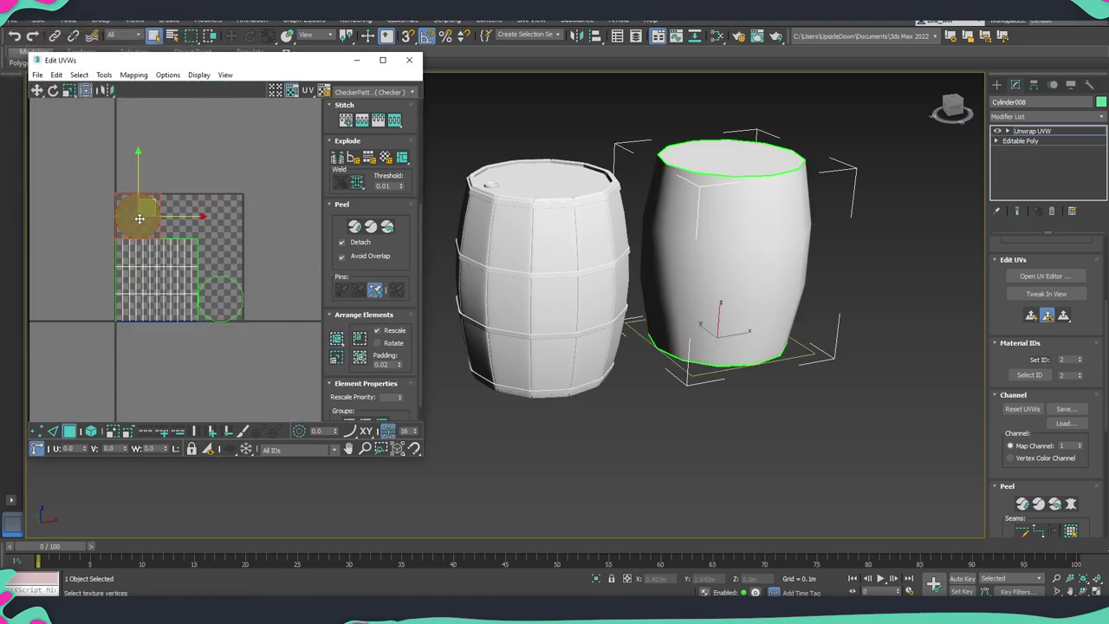
scroll(173, 216, "up", 2)
left_click_drag(188, 214, 274, 226)
key("ctrl+z")
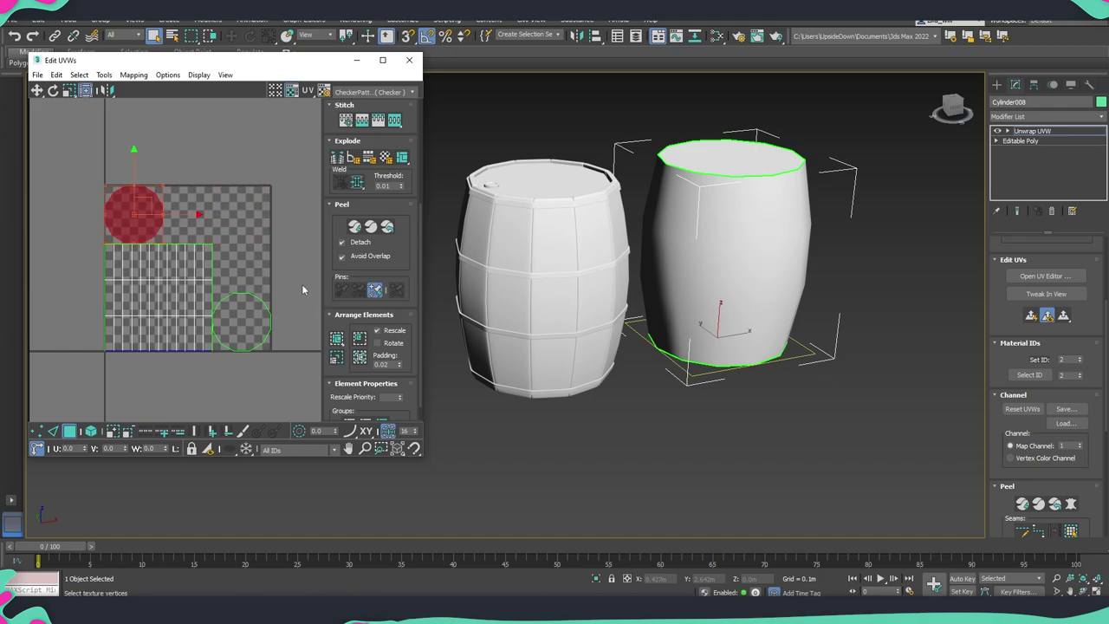
left_click(302, 289)
scroll(660, 338, "down", 3)
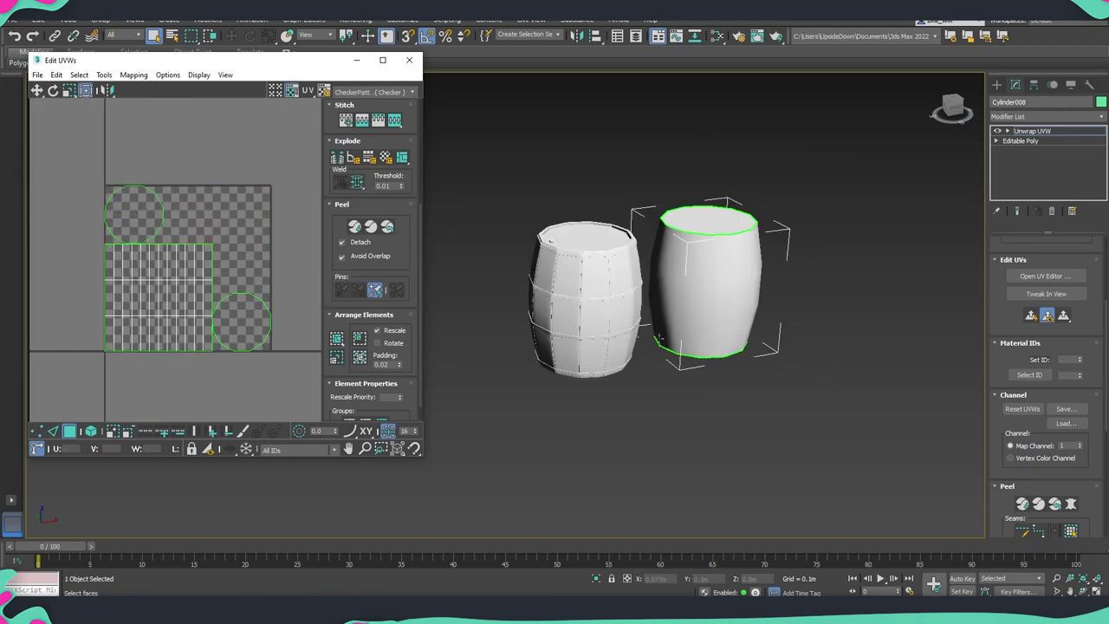
right_click(682, 287)
- Collapse the unwrap into the low-poly barrel and set its display colour to black
left_click(833, 422)
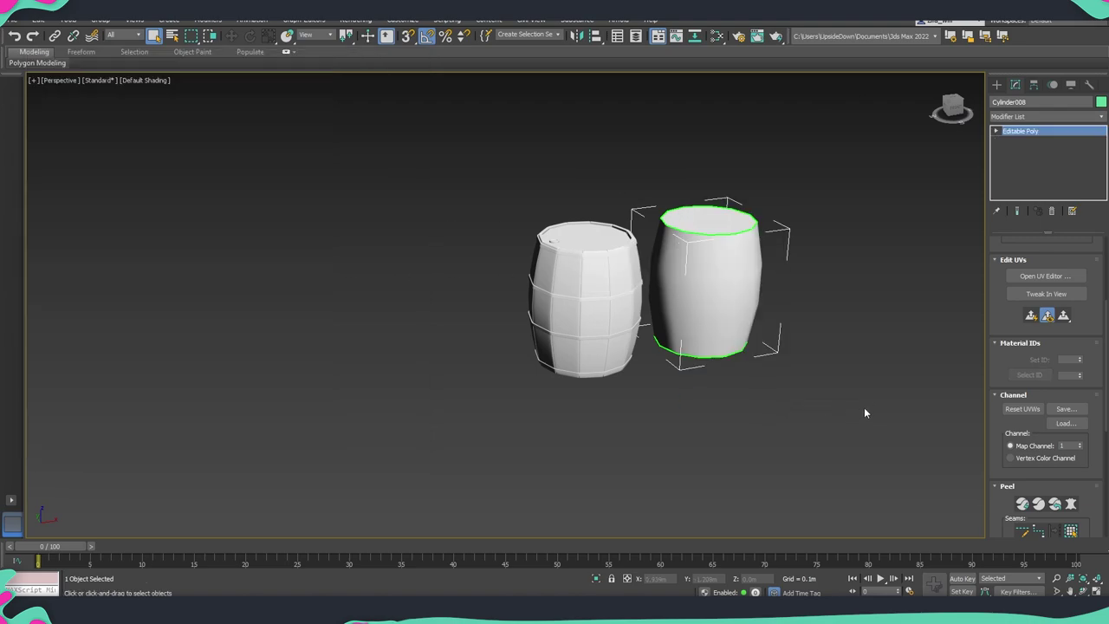
left_click(788, 388)
left_click(734, 322)
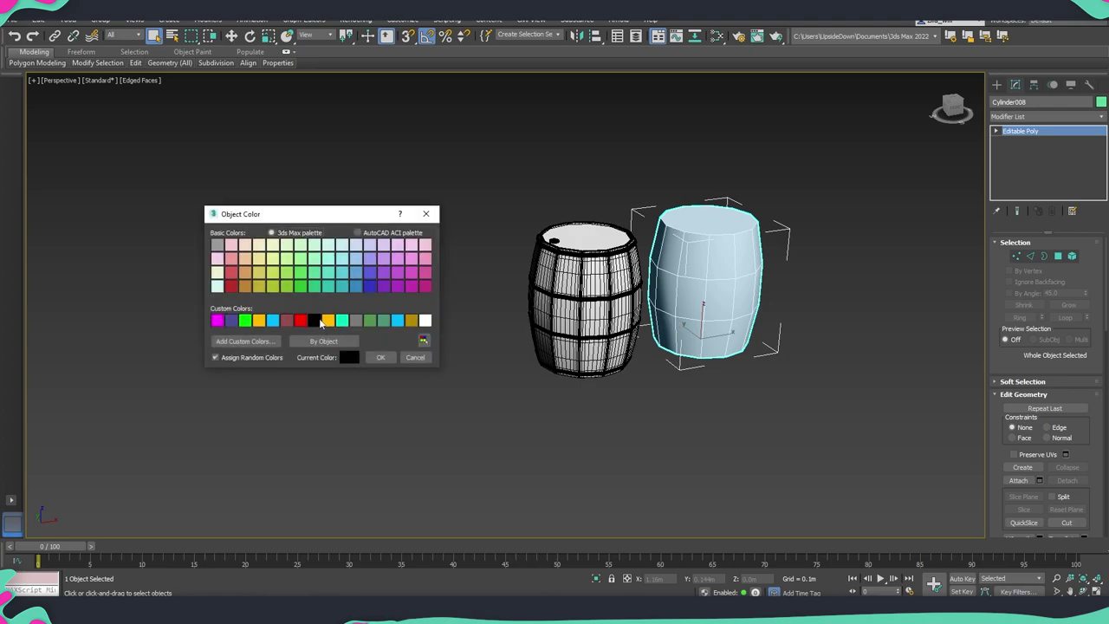
left_click(380, 357)
left_click(671, 395)
left_click(732, 338)
- Move the low-poly barrel back onto the detailed barrel
middle_click_drag(756, 351, 702, 364)
scroll(701, 363, "up", 3)
key("w")
right_click(680, 579)
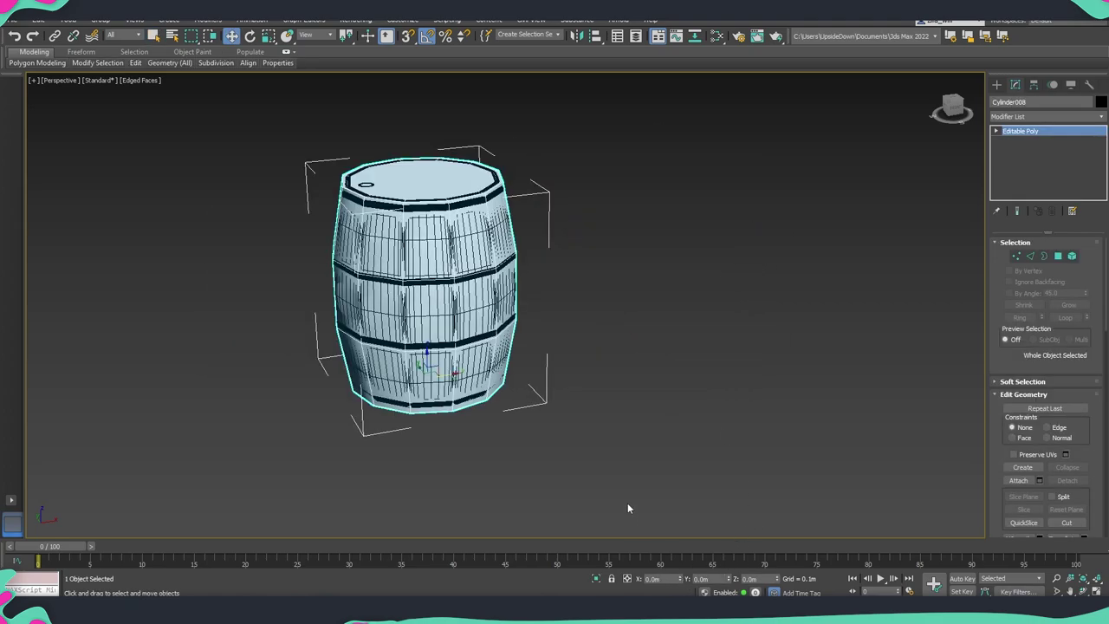
left_click(12, 19)
key("Escape")
key("q")
- Hide the low-poly barrel and ungroup the detailed barrel, including its nested groups
right_click(353, 331)
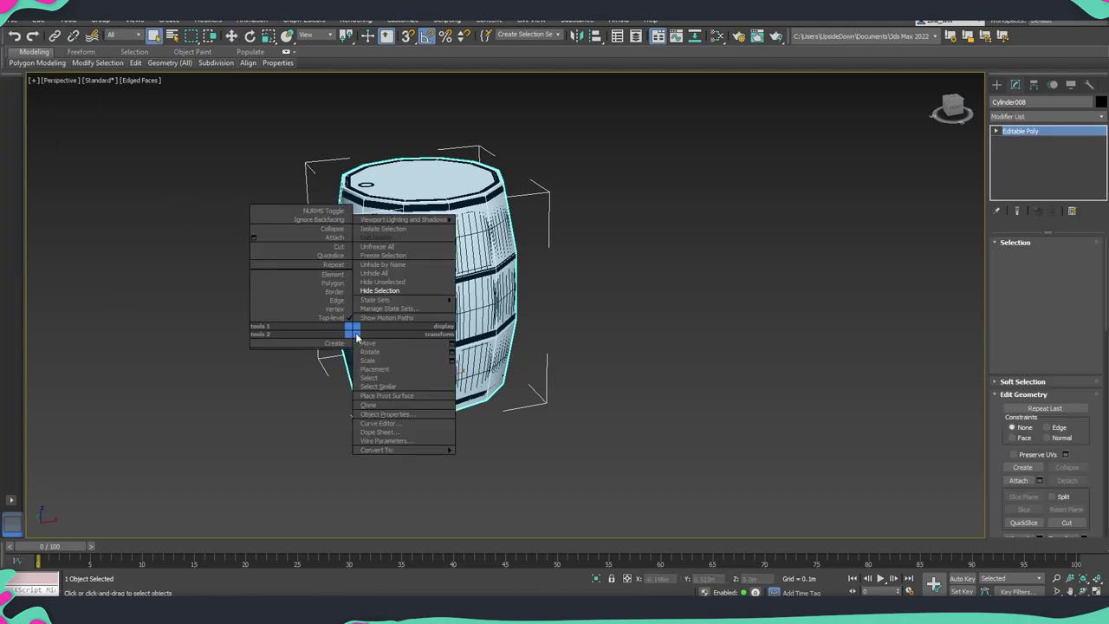
left_click(394, 294)
left_click(417, 269)
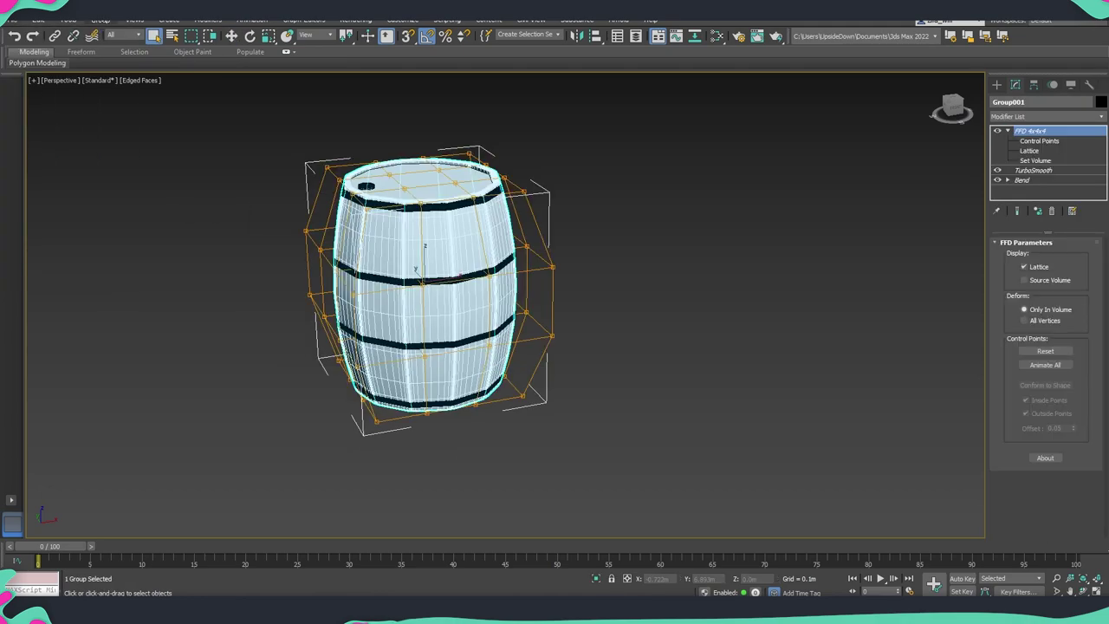
left_click(101, 19)
left_click(113, 52)
left_click(102, 19)
left_click(387, 245)
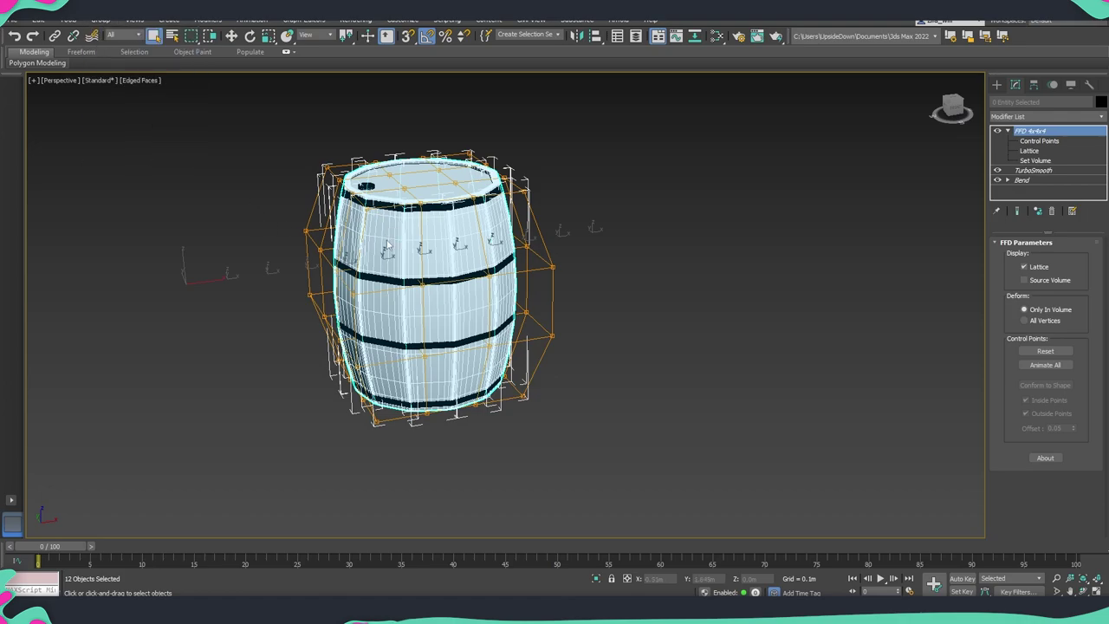
- Convert the barrel parts to Editable Poly, dropping the lattice, and export the selection
right_click(387, 245)
left_click(524, 368)
left_click(12, 19)
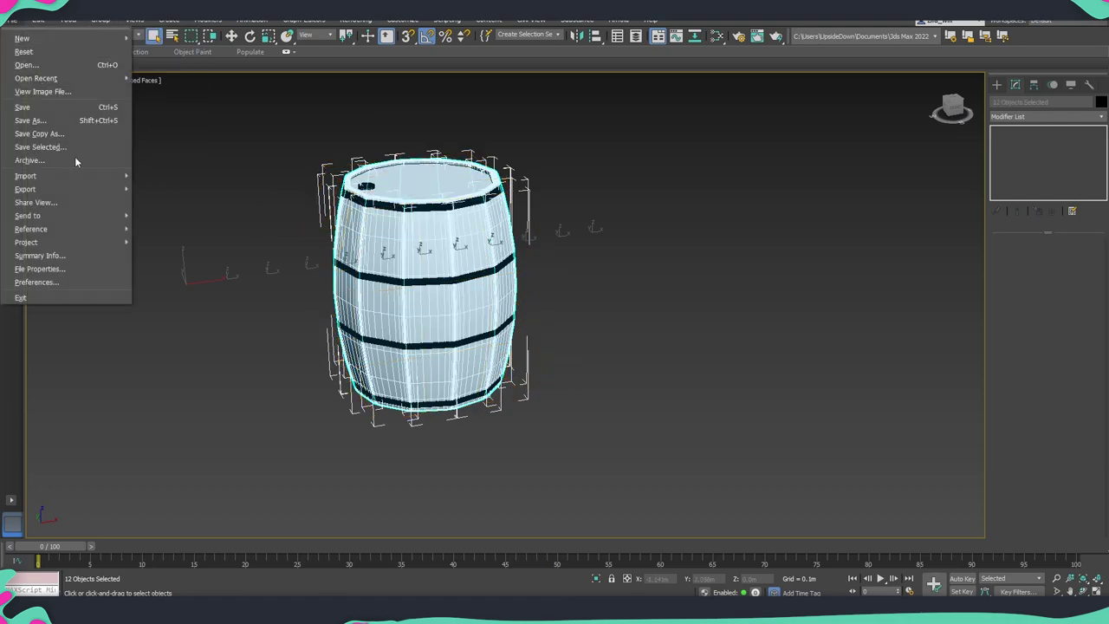
left_click(177, 203)
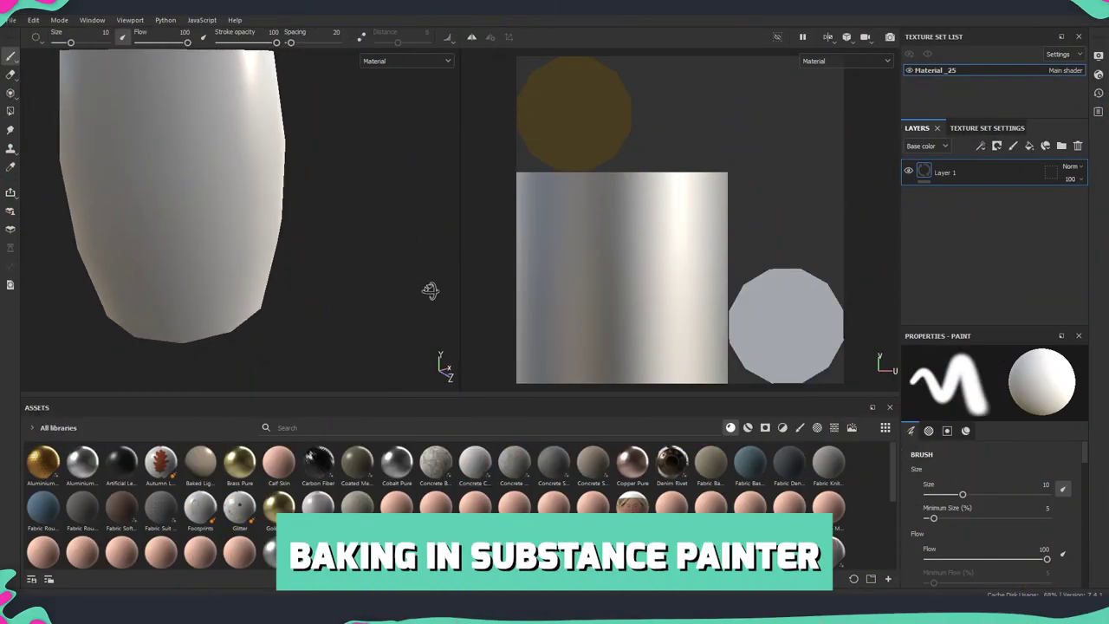
- Bake mesh maps at 2048 output size from the high-poly barrel mesh, then view the top
left_click(1017, 128)
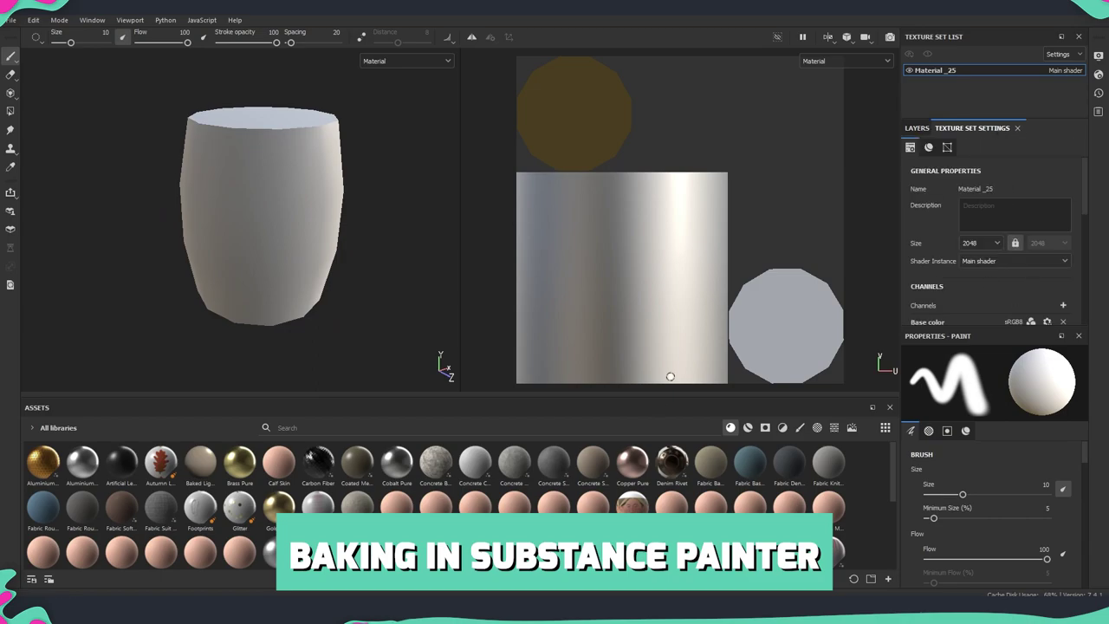
left_click_drag(662, 400, 663, 431)
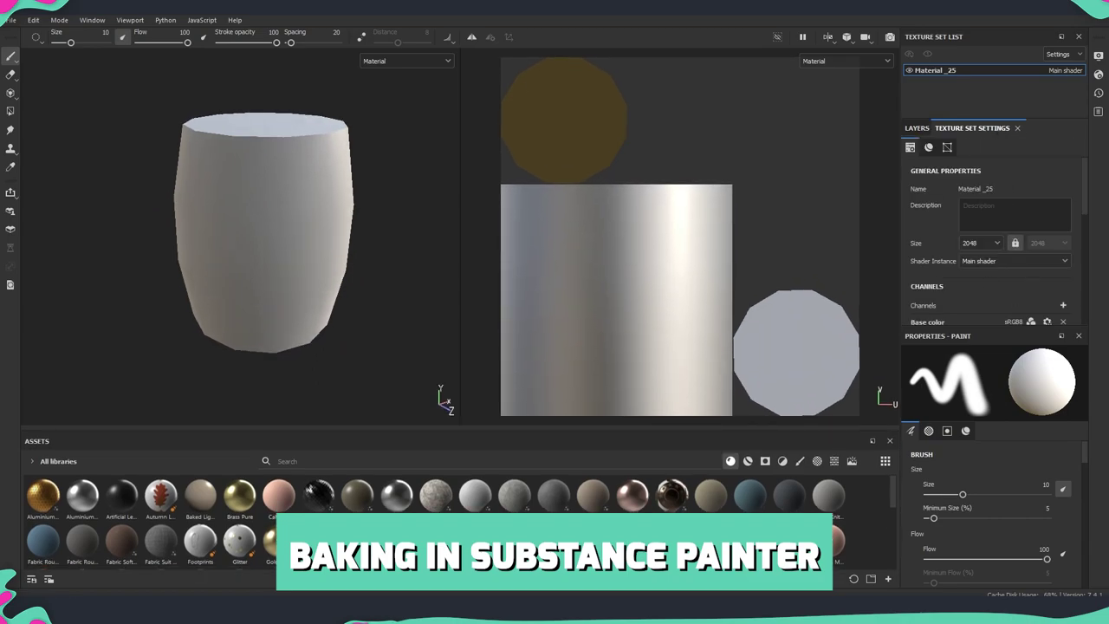
scroll(1076, 252, "down", 5)
left_click(1056, 243)
left_click(530, 149)
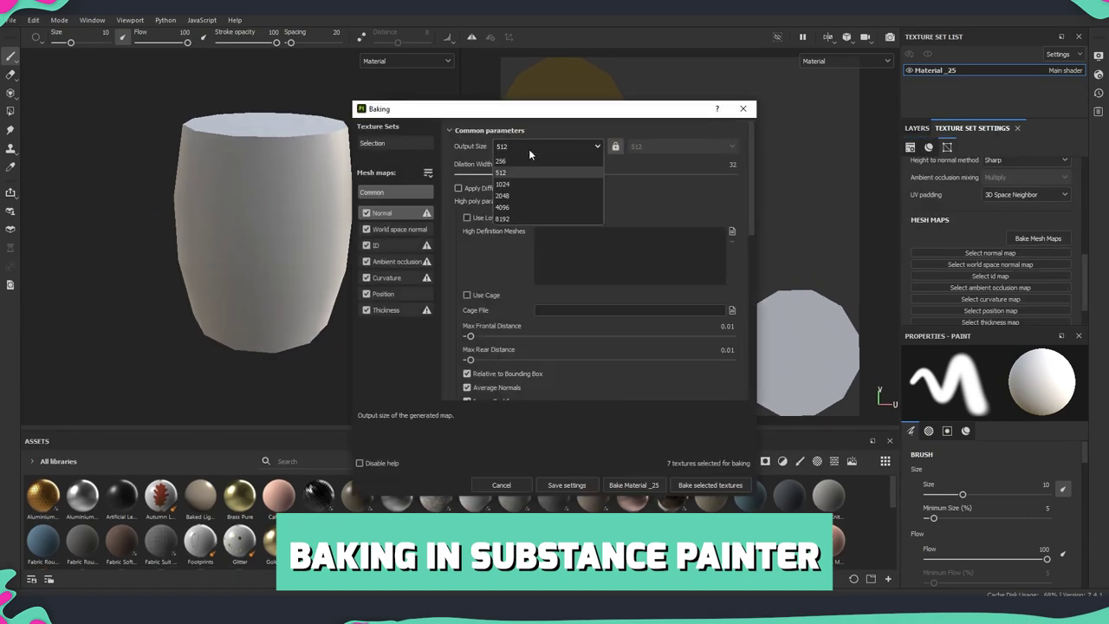
left_click(510, 233)
mouse_move(494, 231)
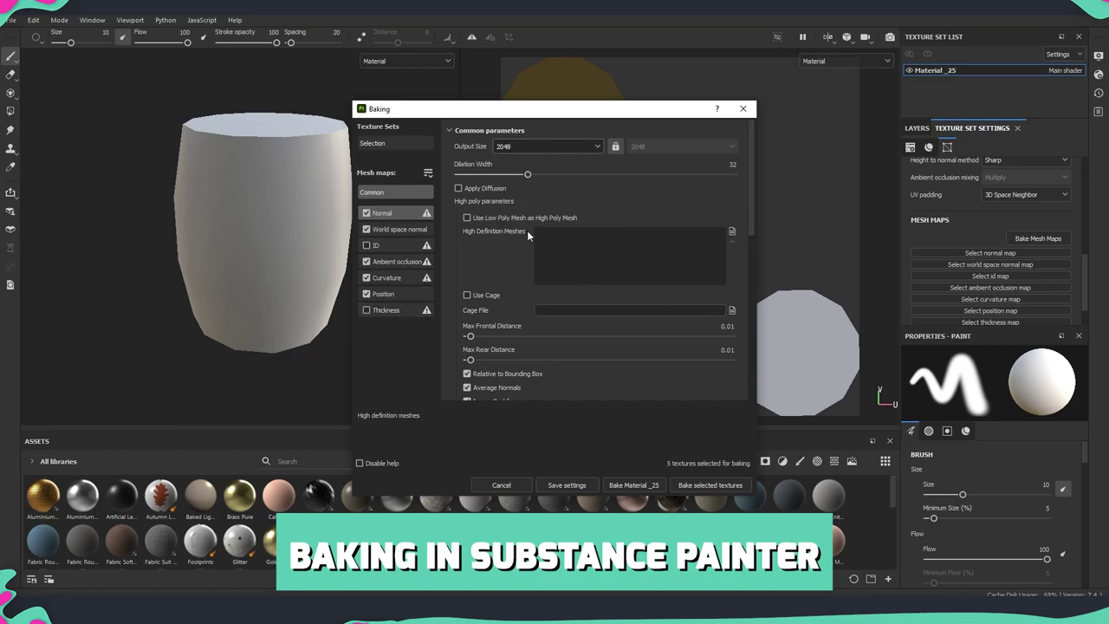
left_click(732, 232)
left_click(710, 485)
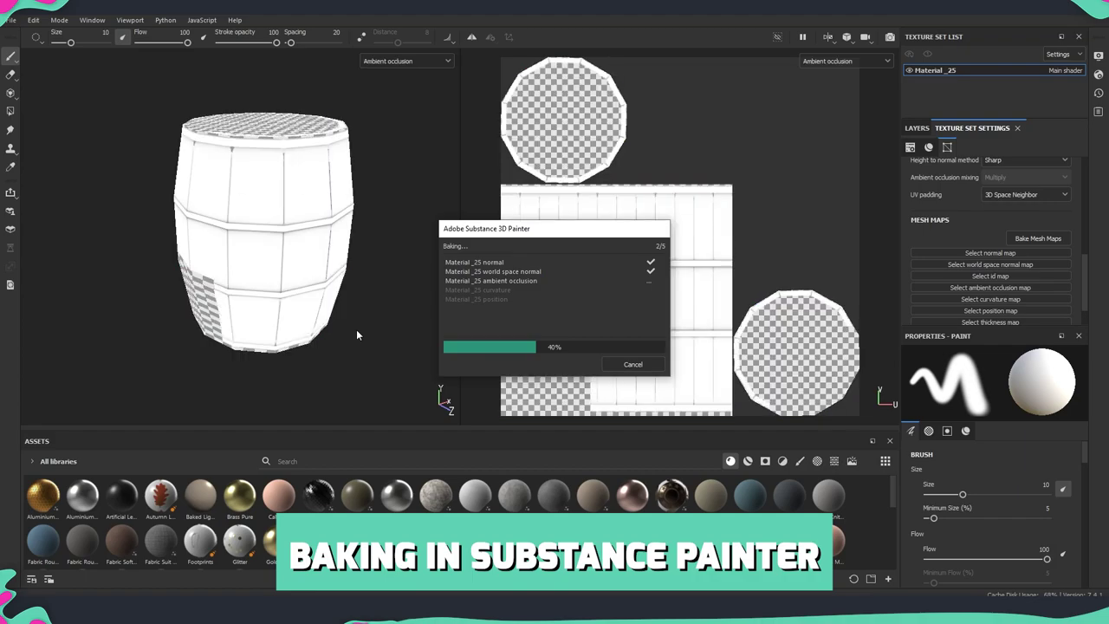
left_click(633, 364)
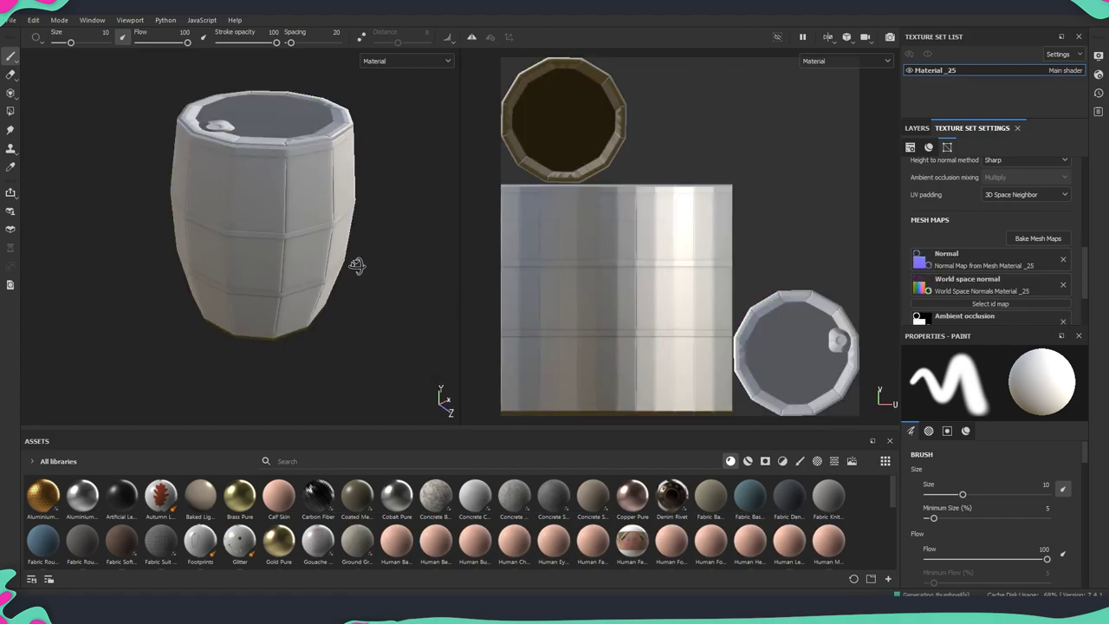
left_click_drag(358, 260, 377, 299, "alt")
- Rebake the mesh maps with Max Rear Distance 0.03 and orbit to check the underside and side
left_click(1036, 239)
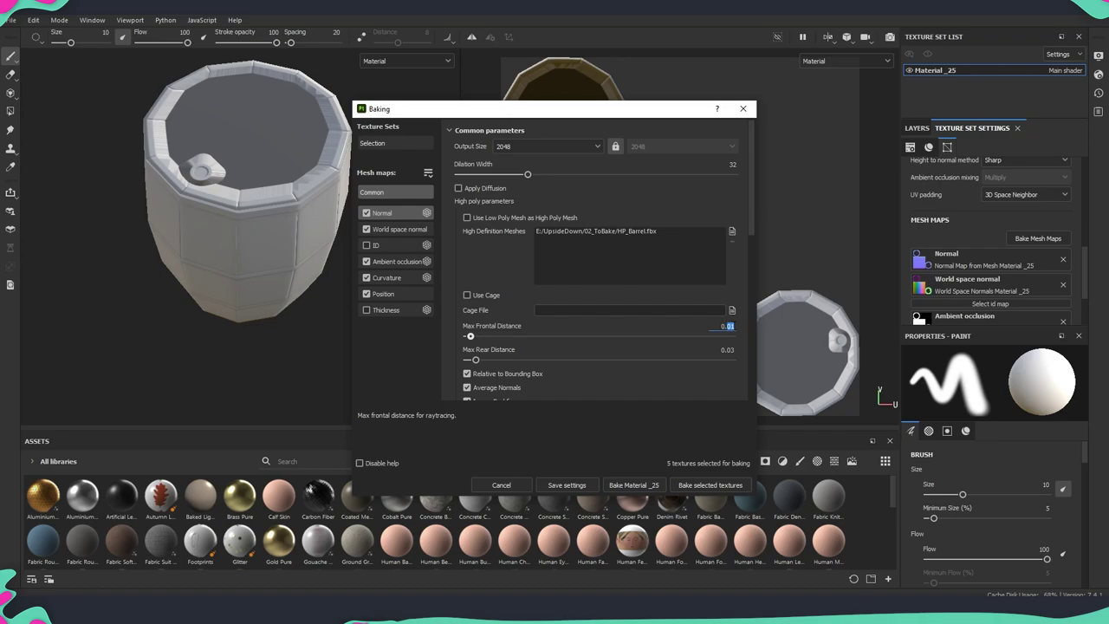
left_click(702, 484)
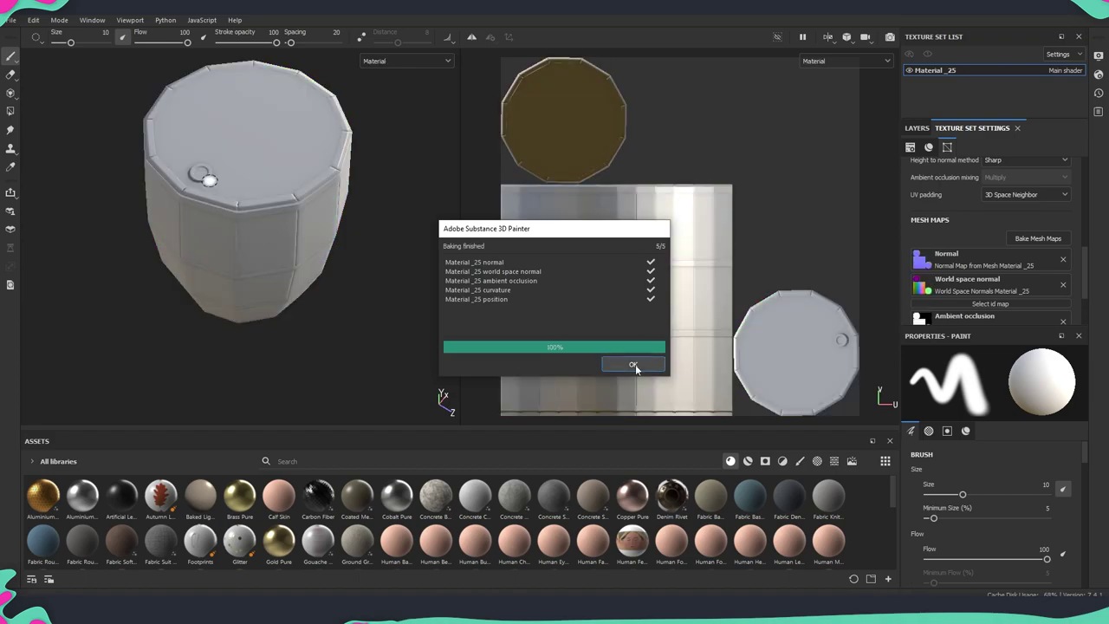
left_click(633, 365)
mouse_move(371, 292)
left_mouse_down("alt")
mouse_move(317, 153)
mouse_move(366, 178)
mouse_move(346, 31)
mouse_move(369, 173)
mouse_move(341, 235)
mouse_move(411, 265)
mouse_move(355, 260)
left_mouse_up("alt")
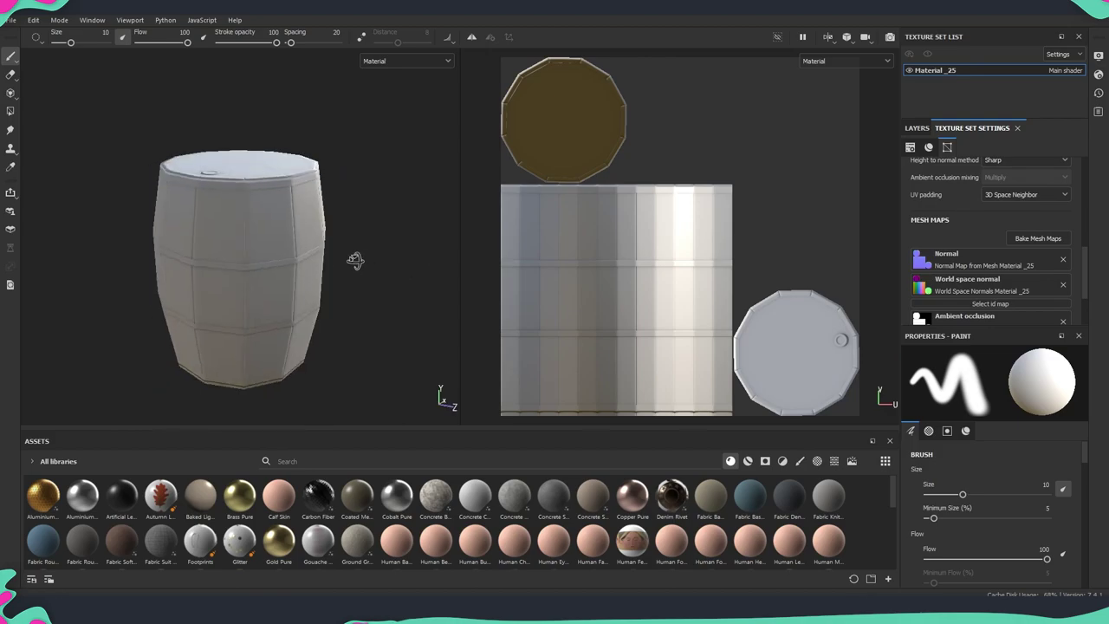
left_click_drag(352, 368, 358, 317, "alt")
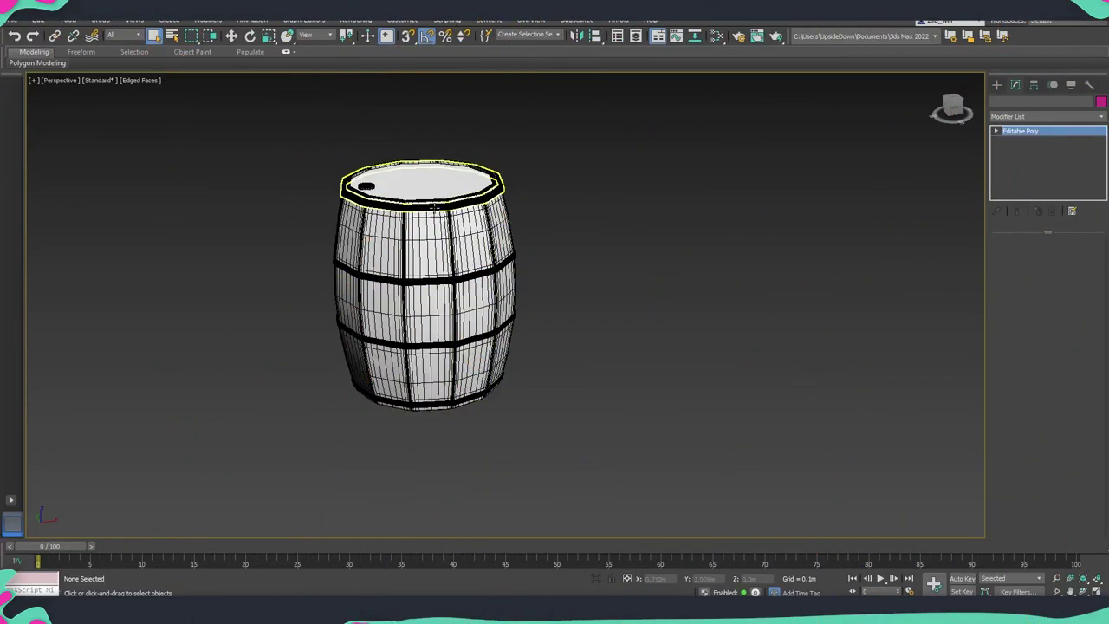
- Add two PBR Material nodes in the Slate editor and give Material #26 a red base colour
left_click(433, 205)
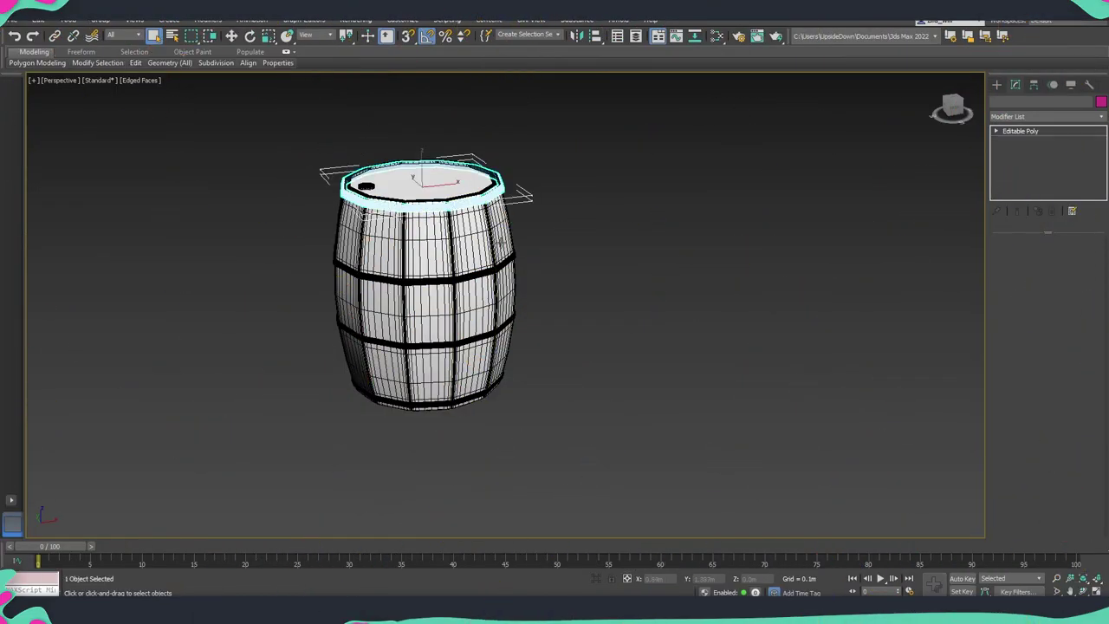
key("m")
double_click(78, 227)
scroll(212, 252, "down", 2)
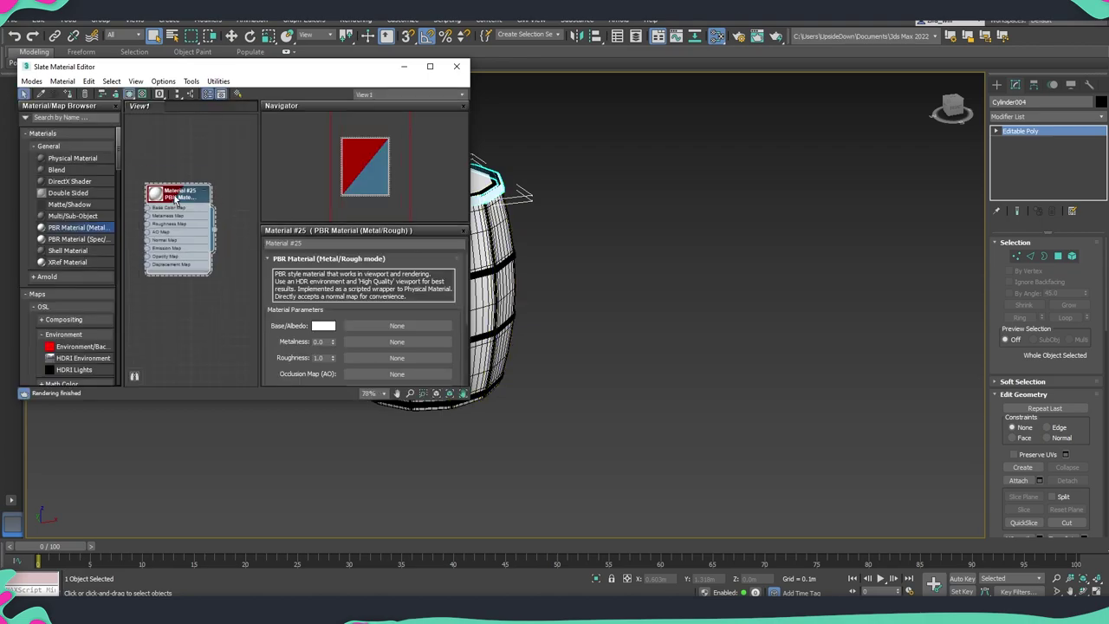
double_click(78, 227)
left_click(325, 324)
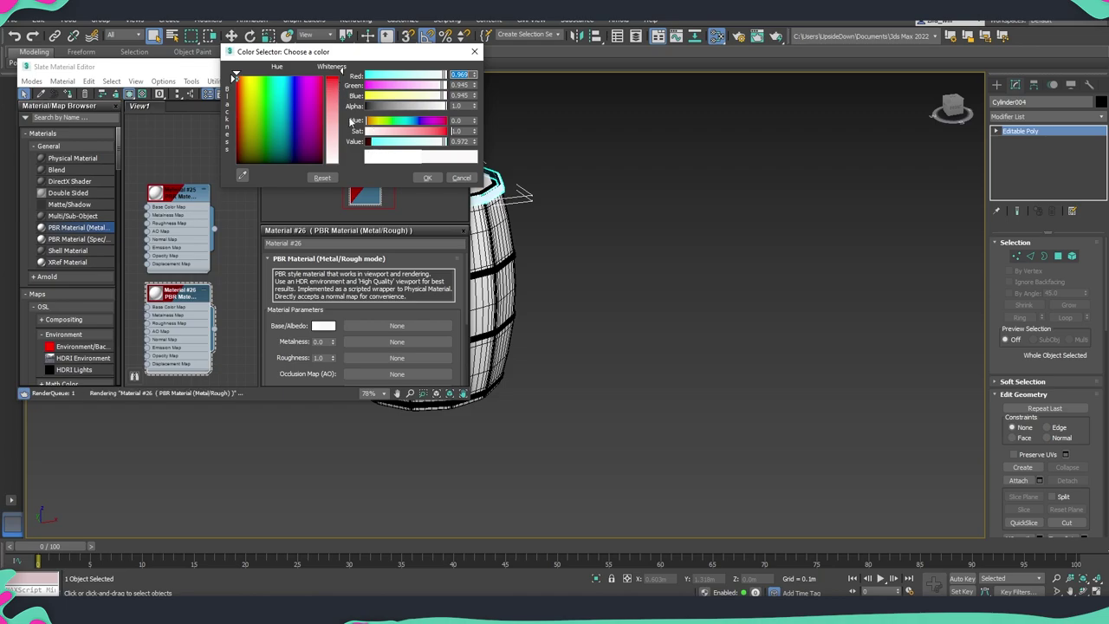
left_click(426, 178)
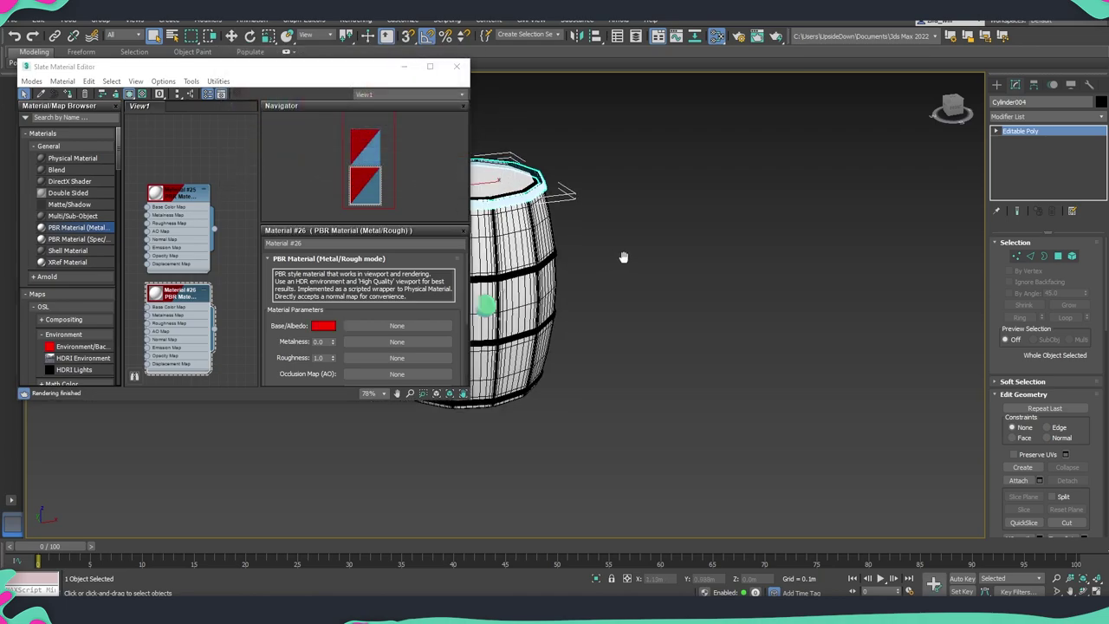
- Pan and orbit around the barrel to check it, then clear the selection
scroll(624, 255, "up", 2)
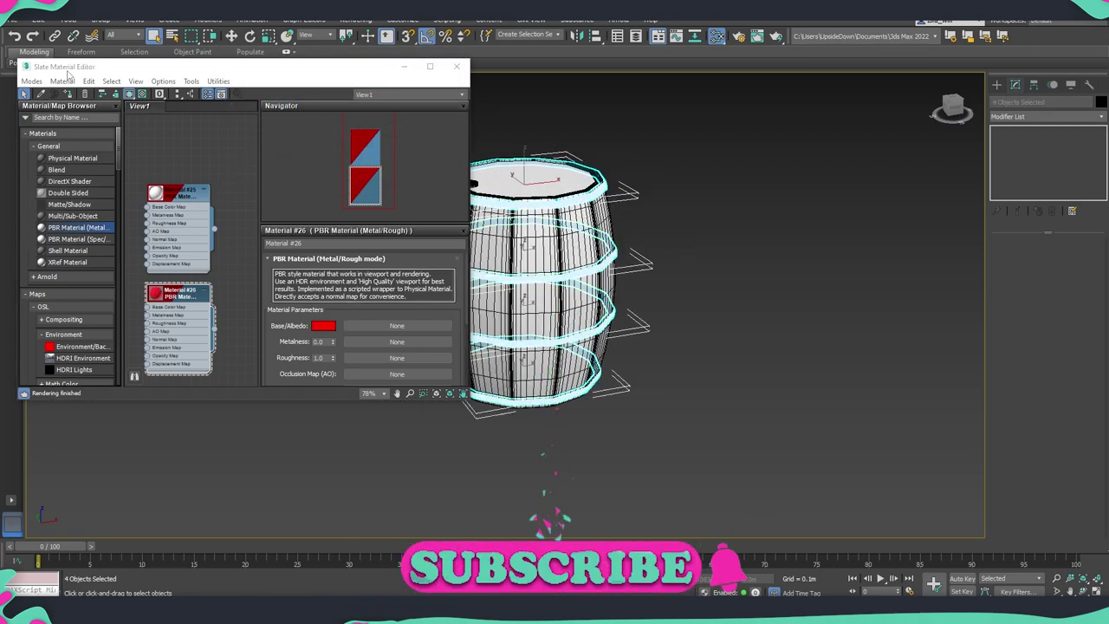
middle_click_drag(681, 246, 738, 247)
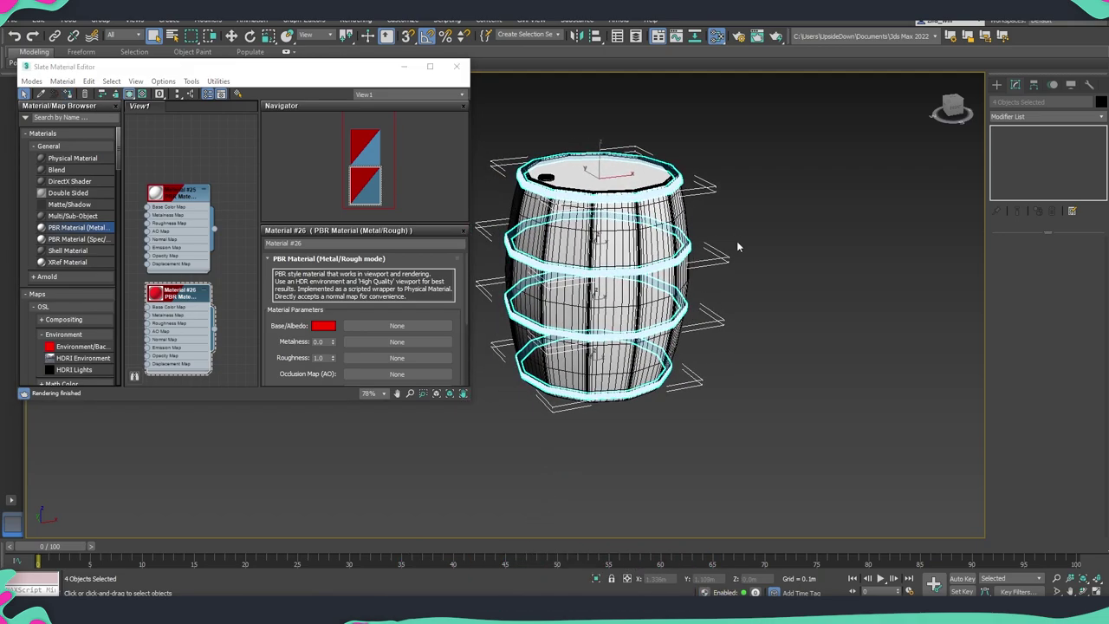
middle_click_drag(707, 326, 717, 306, "alt")
left_click(717, 307)
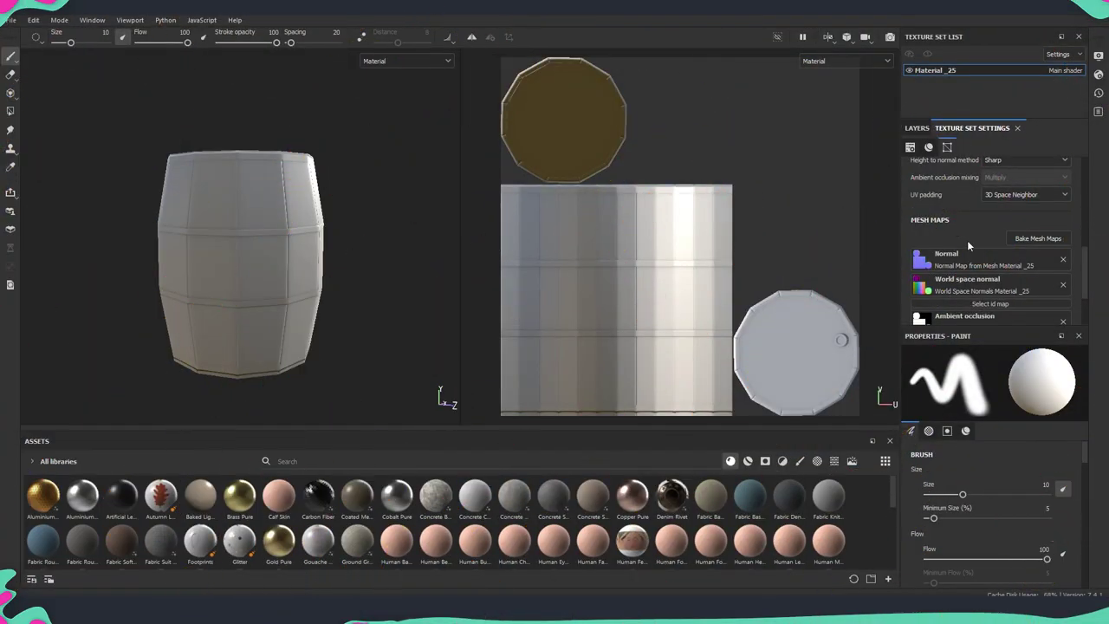
- Enable the ID map with Material Color as its colour source and rebake all mesh maps
left_click(1038, 238)
left_click(381, 245)
left_click(571, 151)
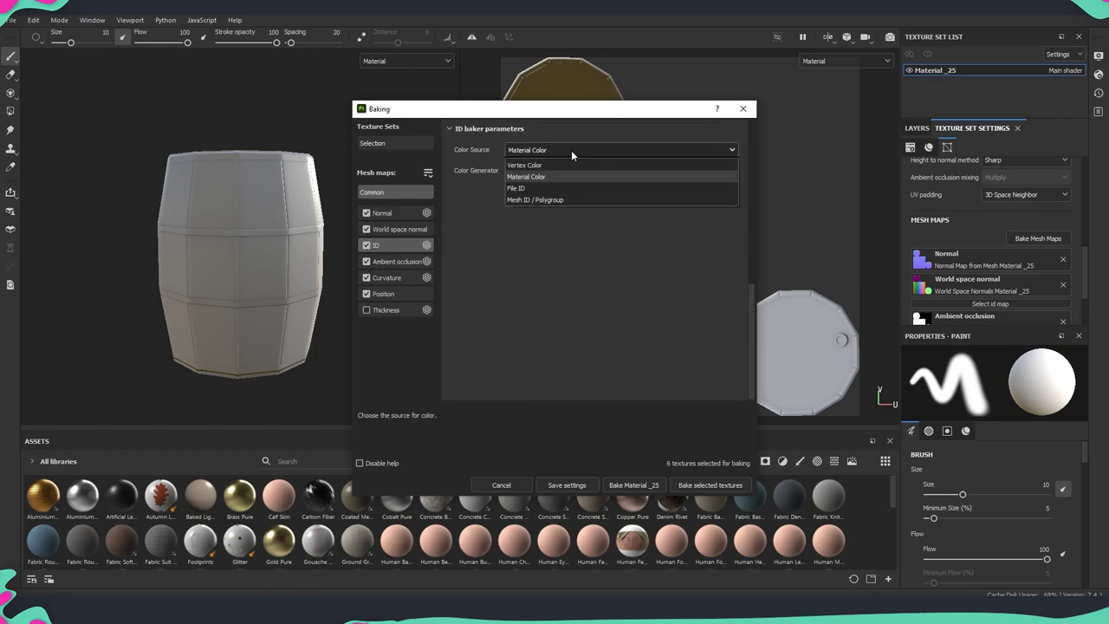
left_click(535, 179)
left_click(698, 484)
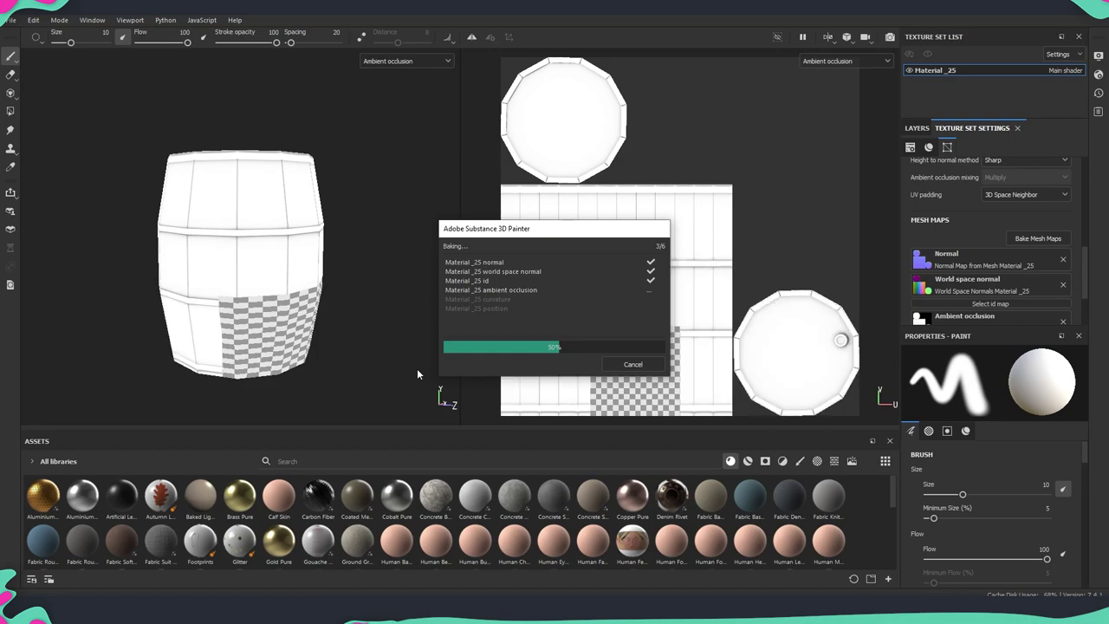
left_click(631, 367)
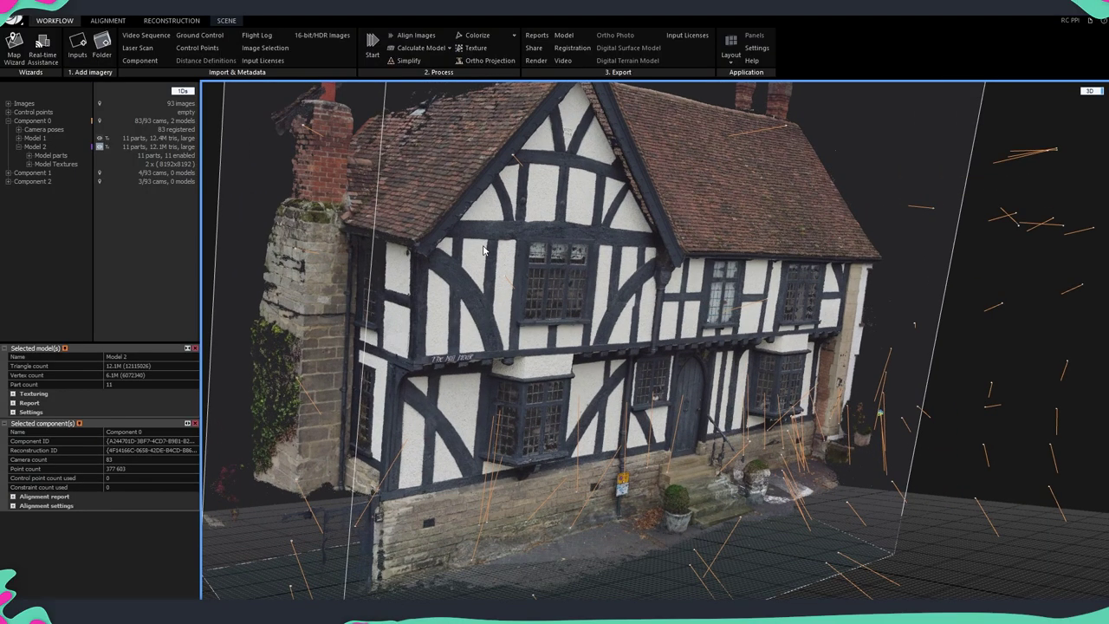
scroll(443, 319, "up", 2)
scroll(487, 336, "up", 2)
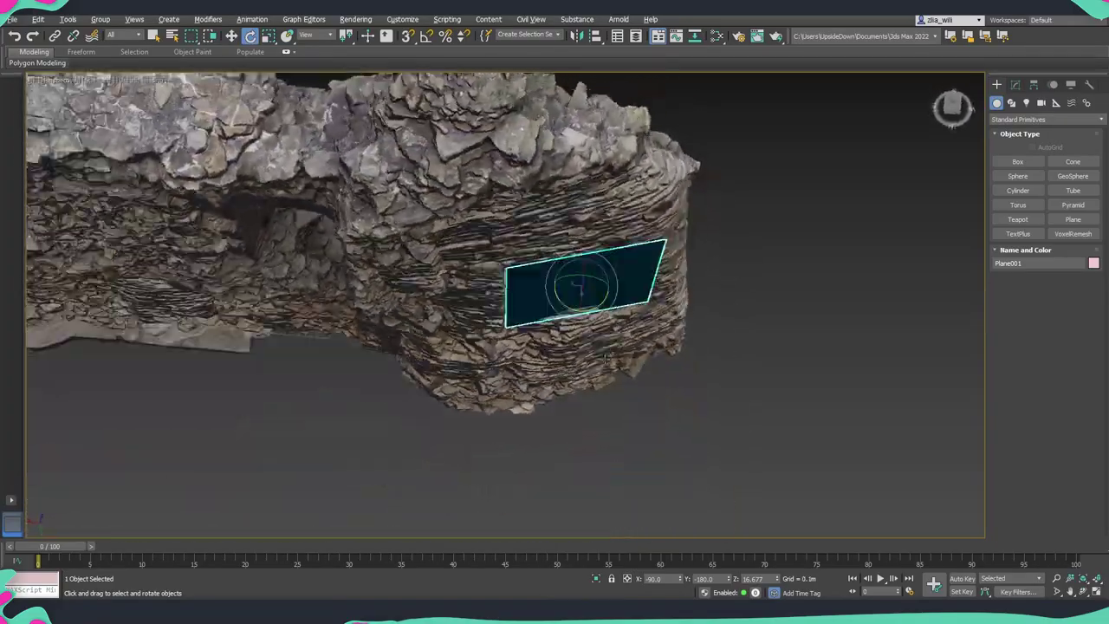
middle_click_drag(581, 287, 578, 294, "alt")
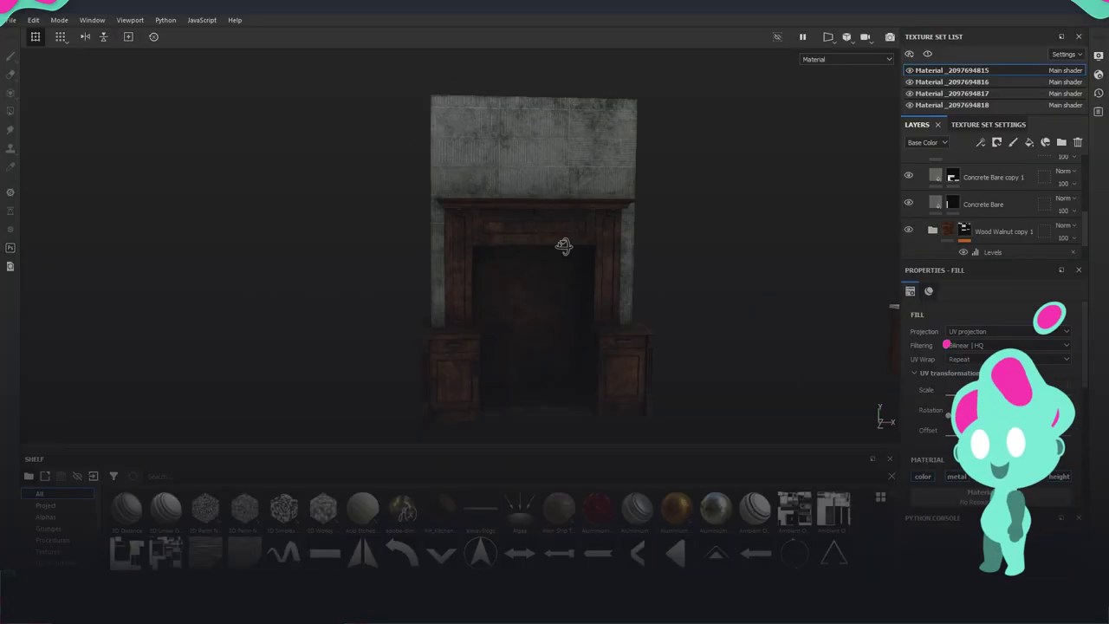
mouse_move(563, 246)
left_mouse_down("alt")
mouse_move(359, 248)
mouse_move(695, 163)
left_mouse_up("alt")
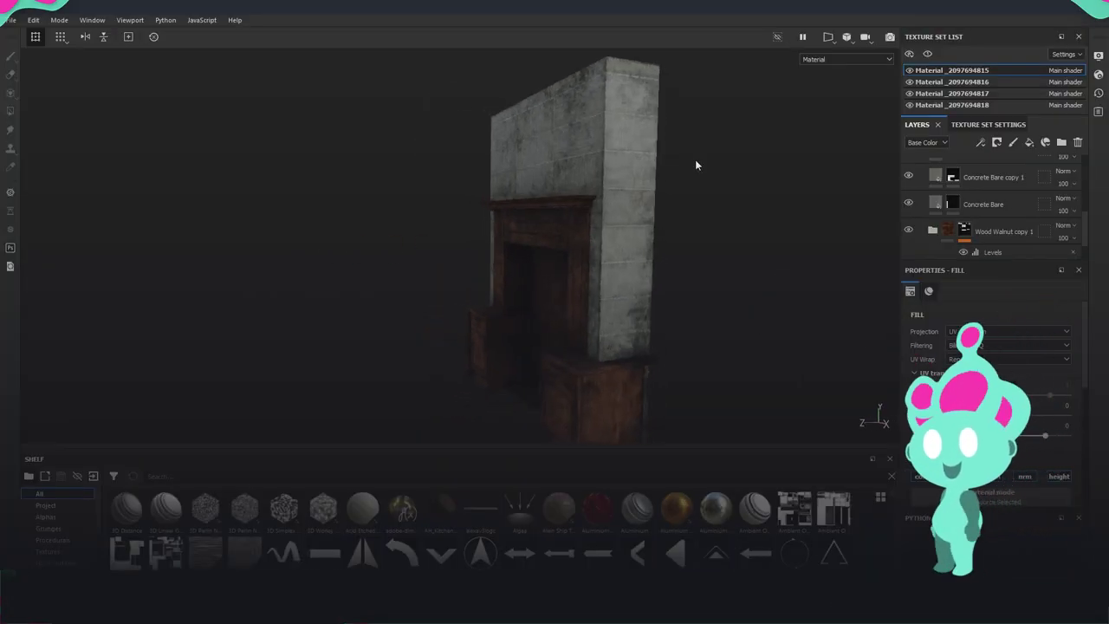
left_click_drag(626, 125, 563, 130, "alt")
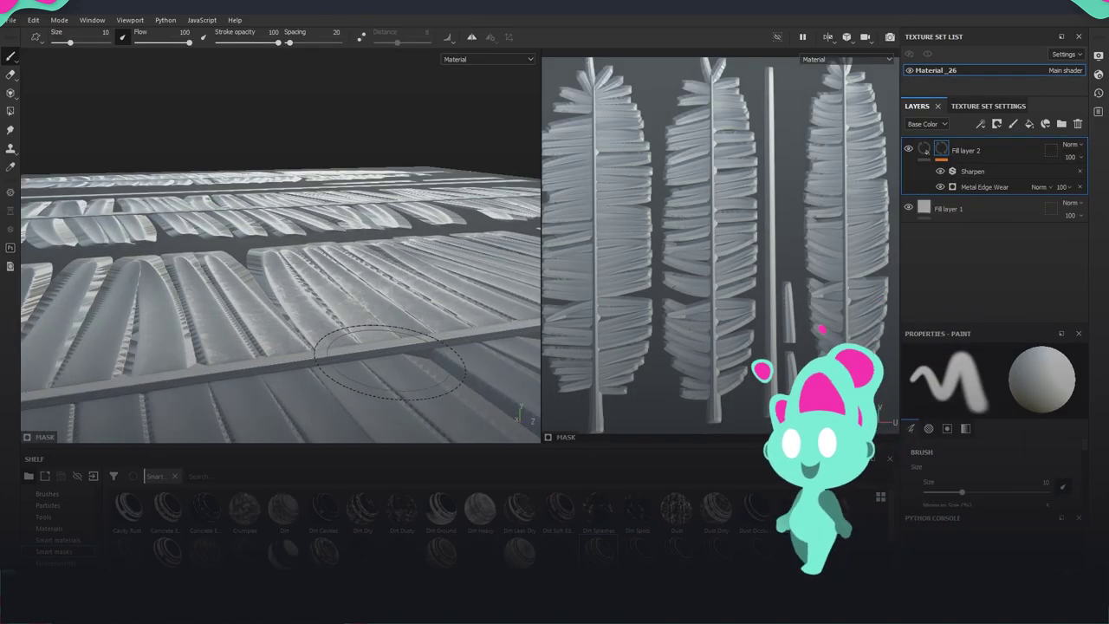
mouse_move(390, 362)
left_mouse_down("alt")
mouse_move(344, 339)
mouse_move(317, 372)
mouse_move(384, 334)
mouse_move(417, 337)
left_mouse_up("alt")
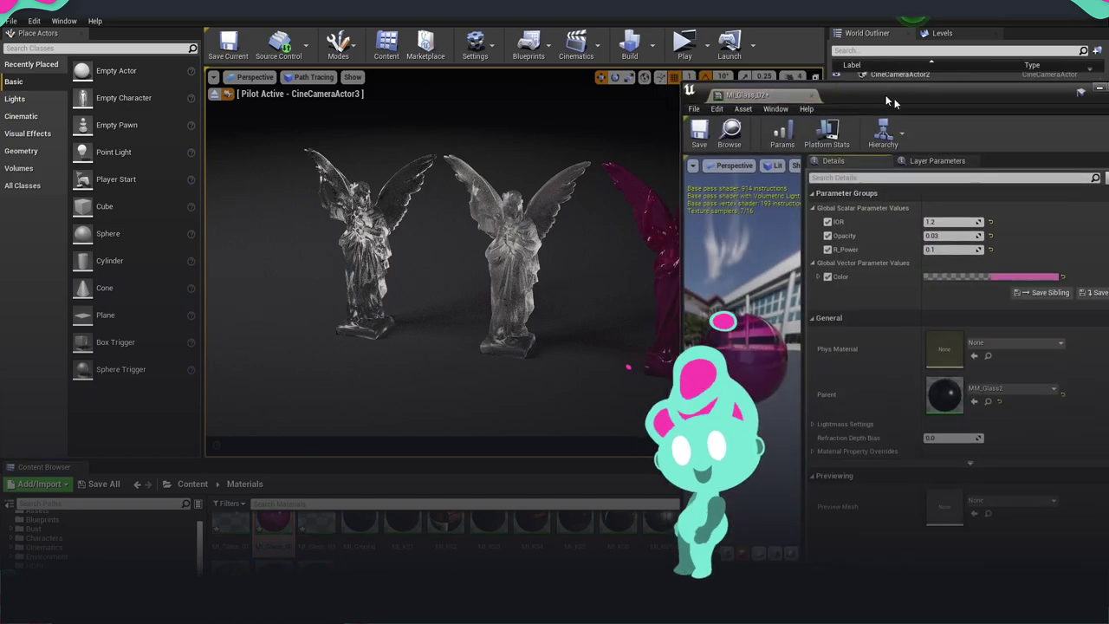